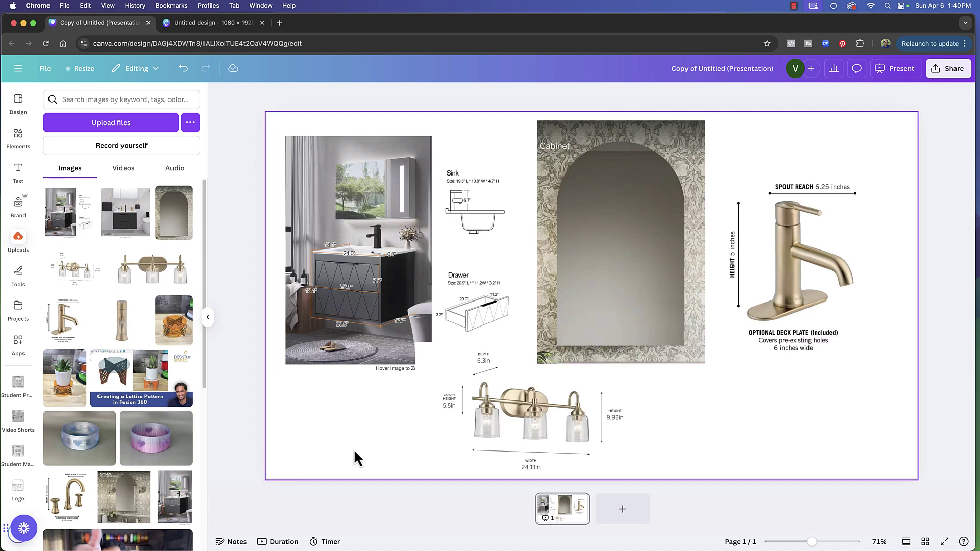
- Select the vanity, arched mirror, light fixture and faucet reference images in the collage, then deselect them
click(360, 324)
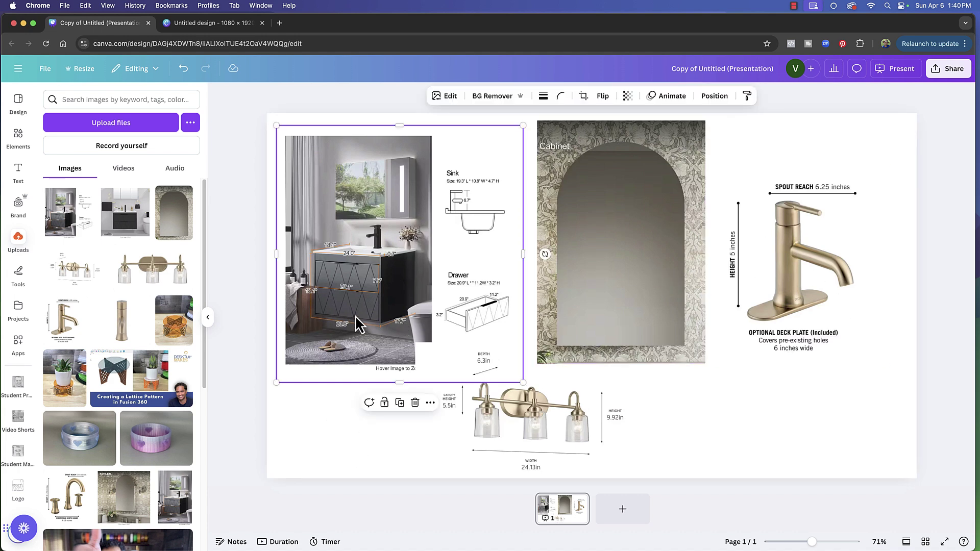
click(630, 229)
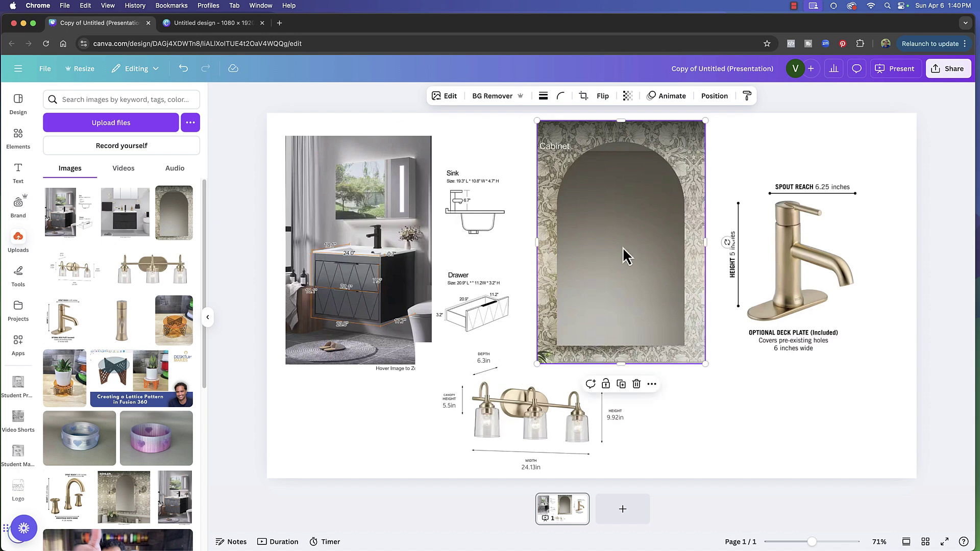
click(534, 401)
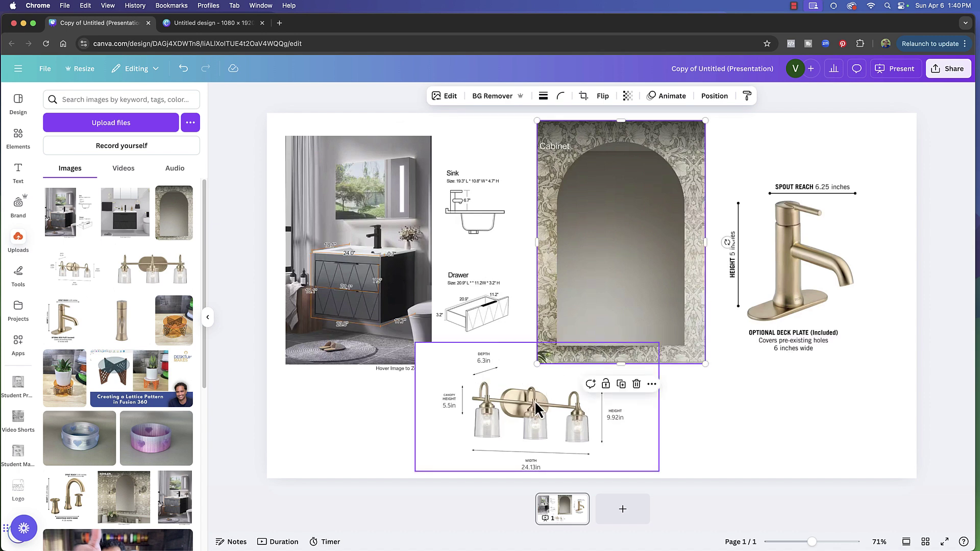
click(817, 239)
click(675, 431)
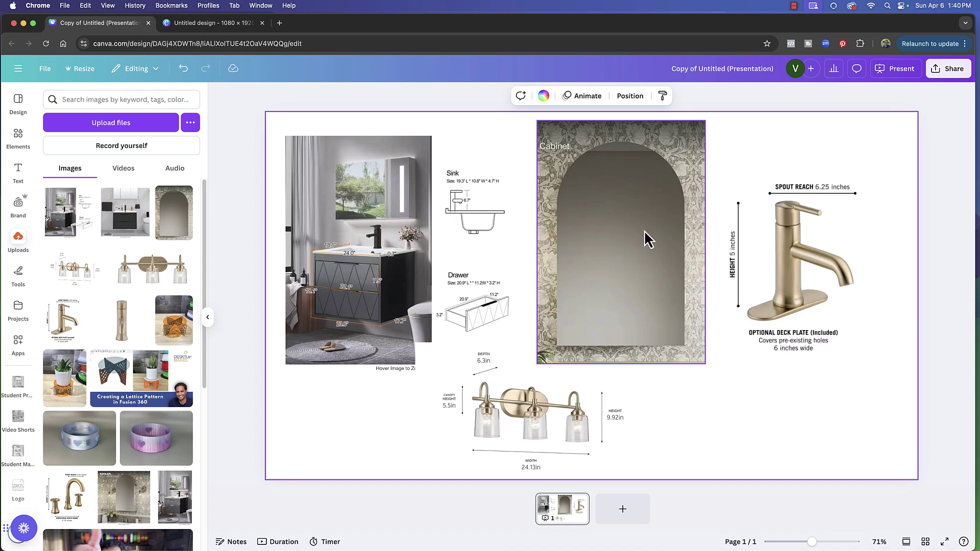
- Add the vanity photo to the Untitled design, move it down the page and crop its top
click(196, 34)
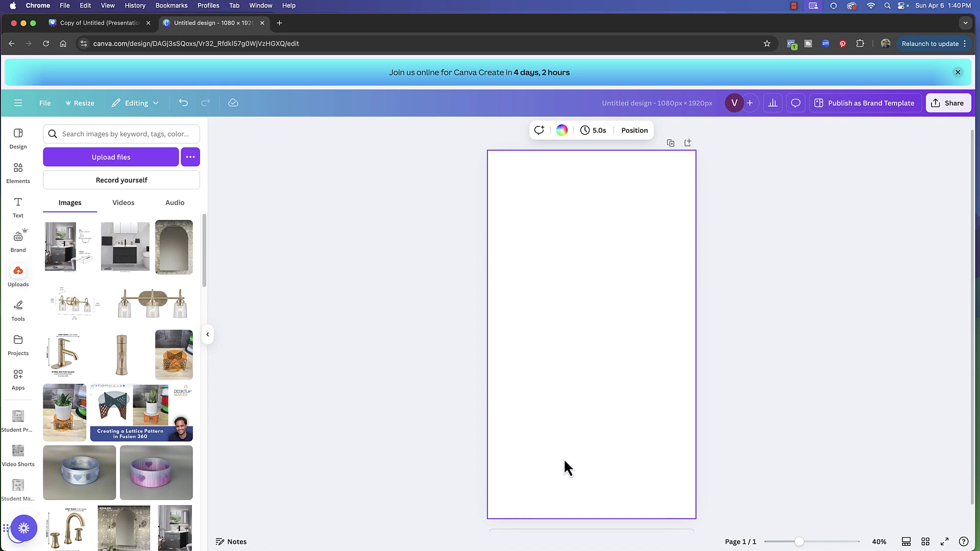
click(68, 250)
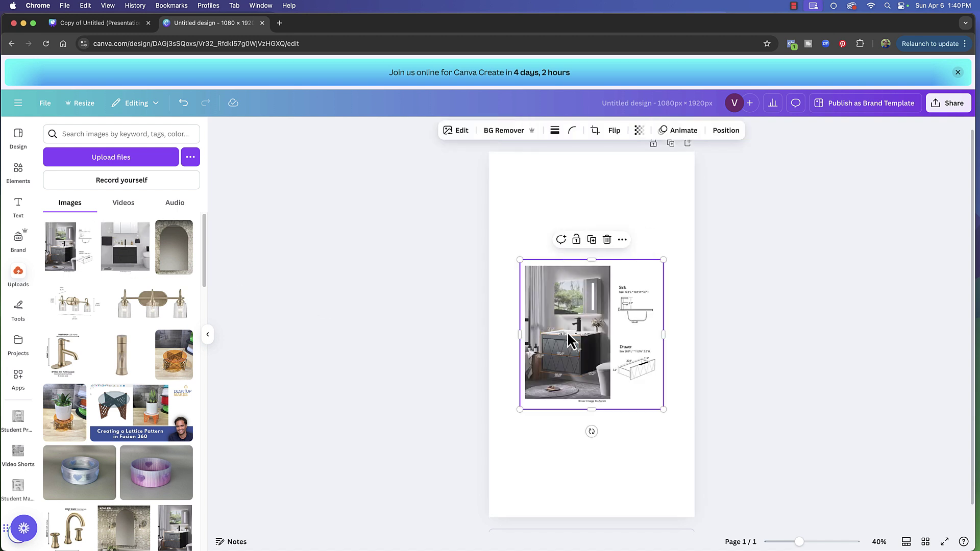
key(Delete)
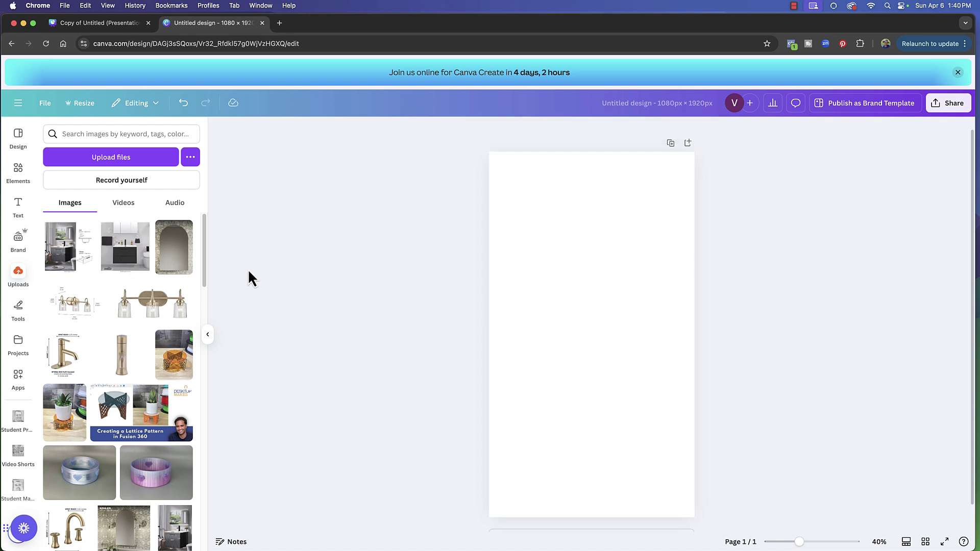
click(122, 250)
drag(587, 371, 586, 459)
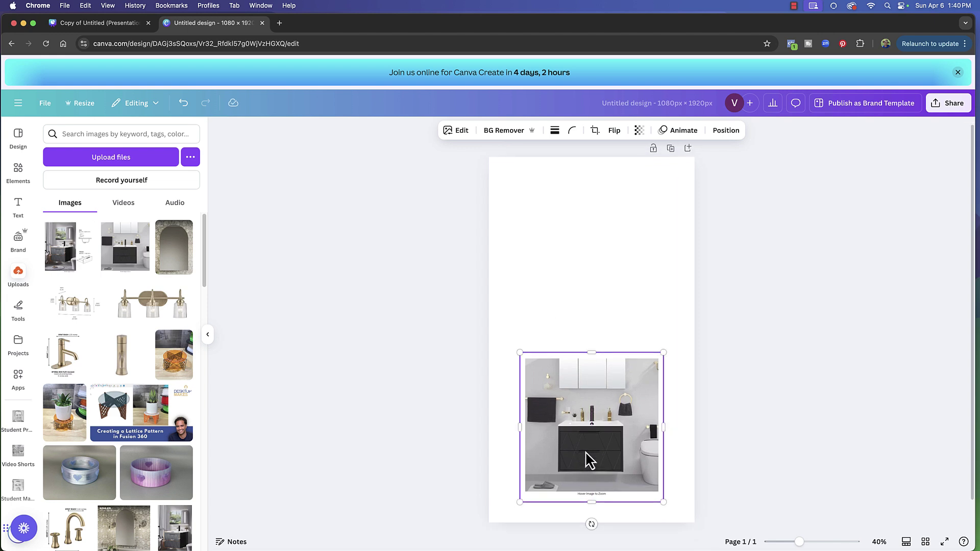
click(443, 377)
click(611, 375)
drag(592, 347, 593, 411)
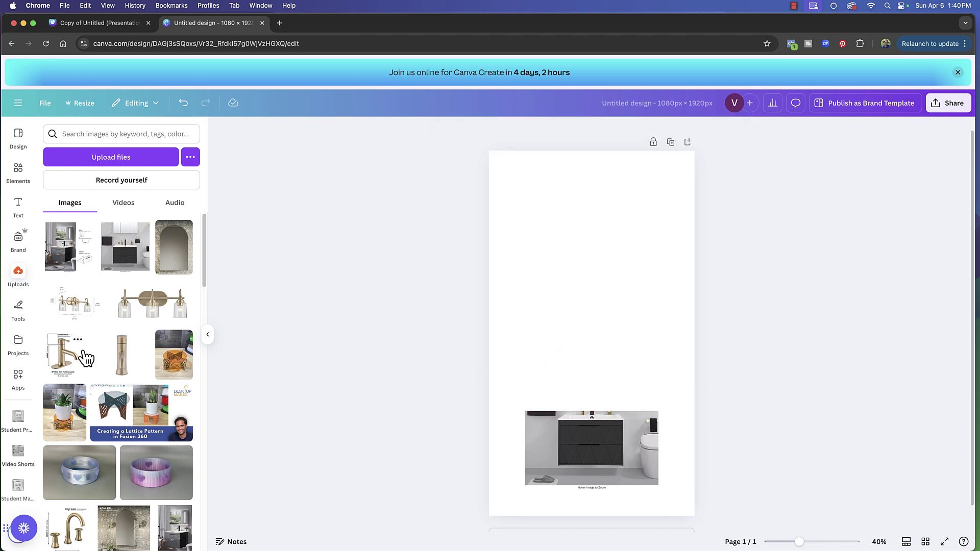
- Add the faucet image, shrink it and place it above the vanity
click(65, 355)
drag(526, 259, 605, 353)
drag(634, 390, 596, 392)
scroll(595, 395, down, 2)
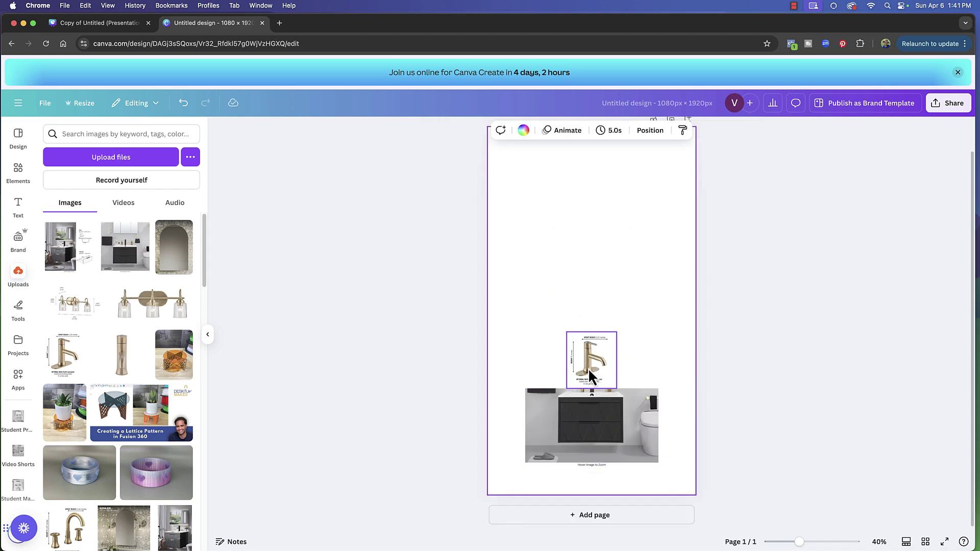
drag(567, 333, 587, 363)
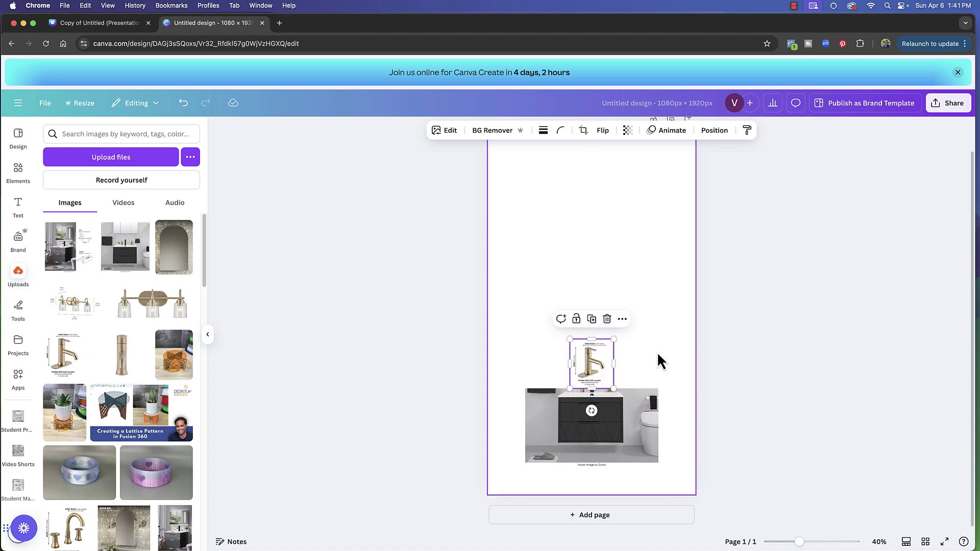
- Enlarge the vanity photo and centre the faucet above it
click(591, 397)
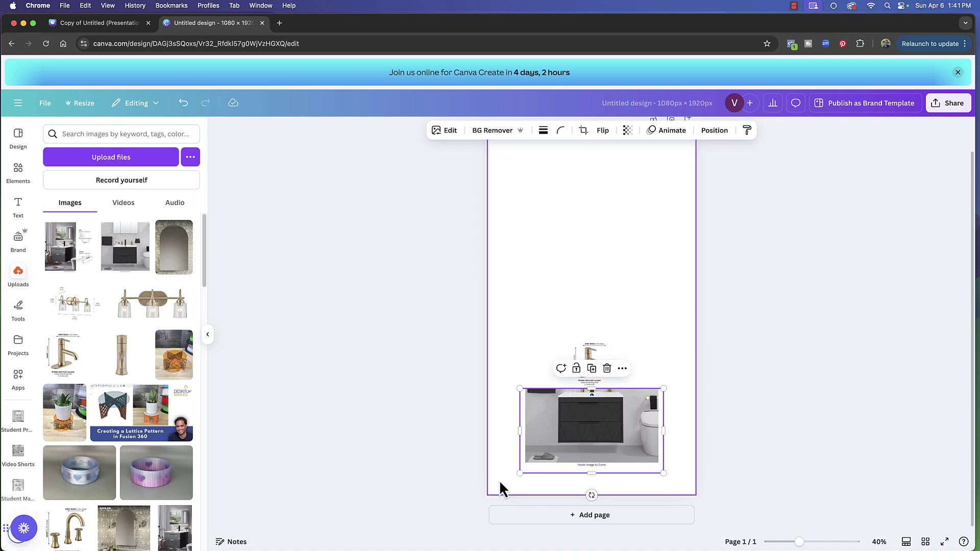
drag(525, 463, 503, 486)
drag(575, 449, 585, 442)
mouse_move(591, 363)
mouse_down()
mouse_move(589, 350)
mouse_move(590, 362)
mouse_up()
click(347, 324)
- Add the arched mirror near the page top, shrink it and centre it above the faucet
click(180, 249)
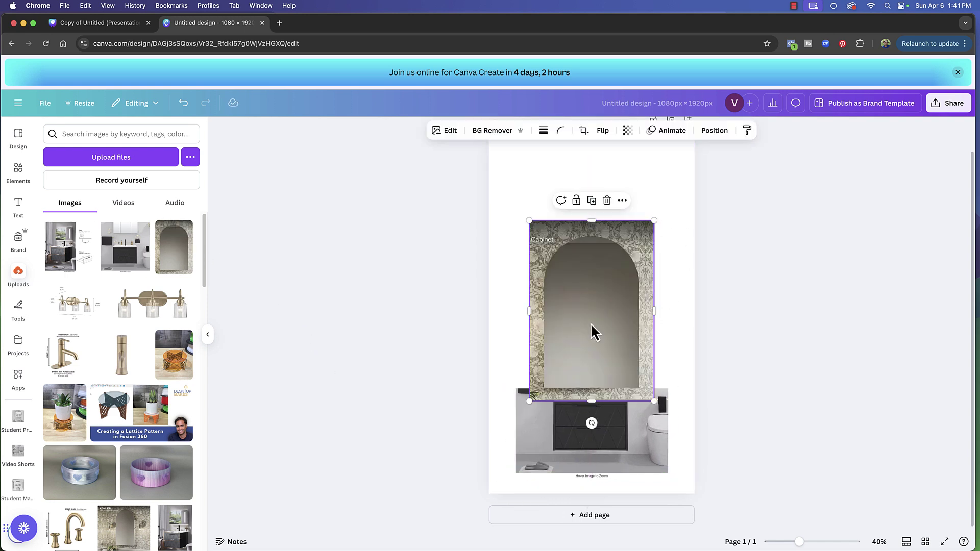
drag(591, 328, 593, 261)
scroll(595, 269, up, 2)
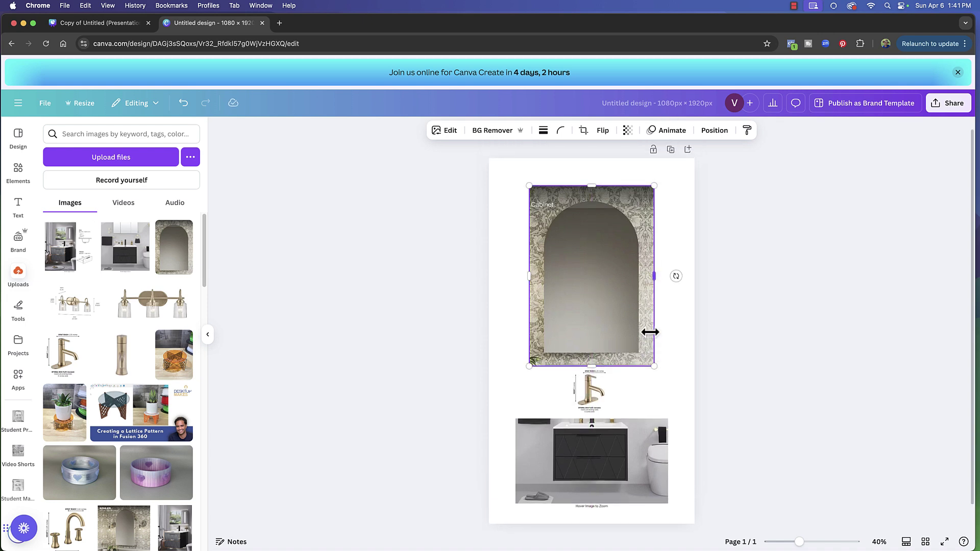
drag(651, 195, 637, 211)
drag(597, 313, 603, 307)
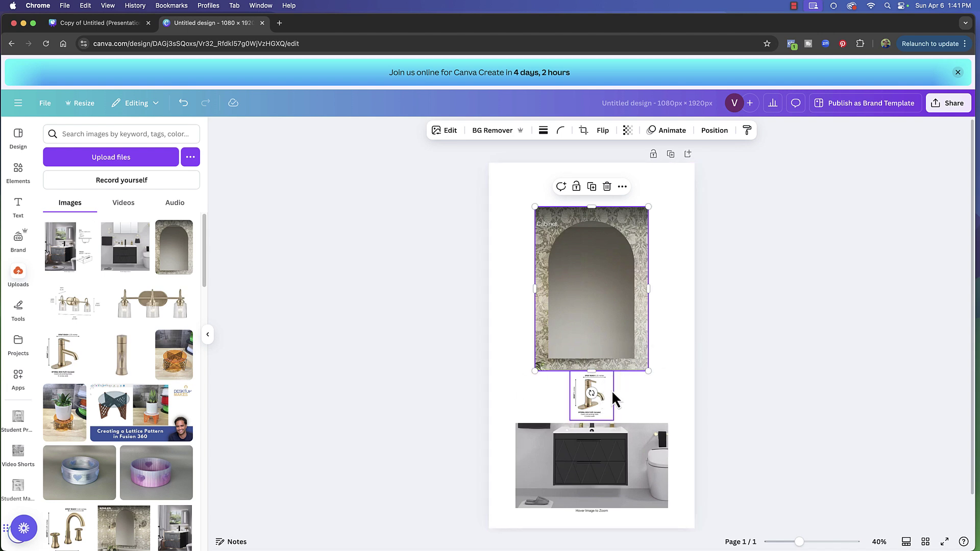
drag(592, 403, 594, 411)
drag(615, 301, 612, 307)
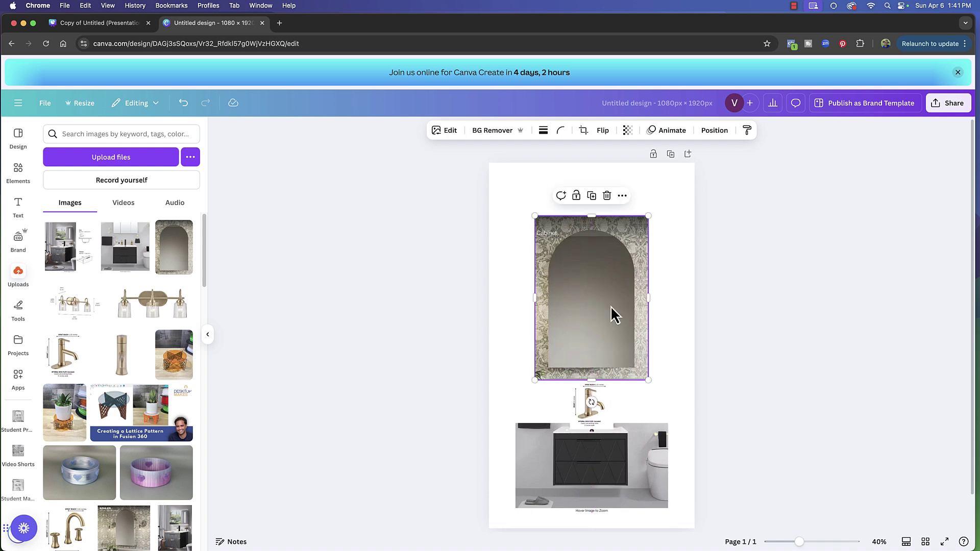
- Add the light fixture image at the top of the page and shrink it
click(177, 314)
drag(595, 338, 595, 211)
drag(525, 187, 586, 184)
click(833, 250)
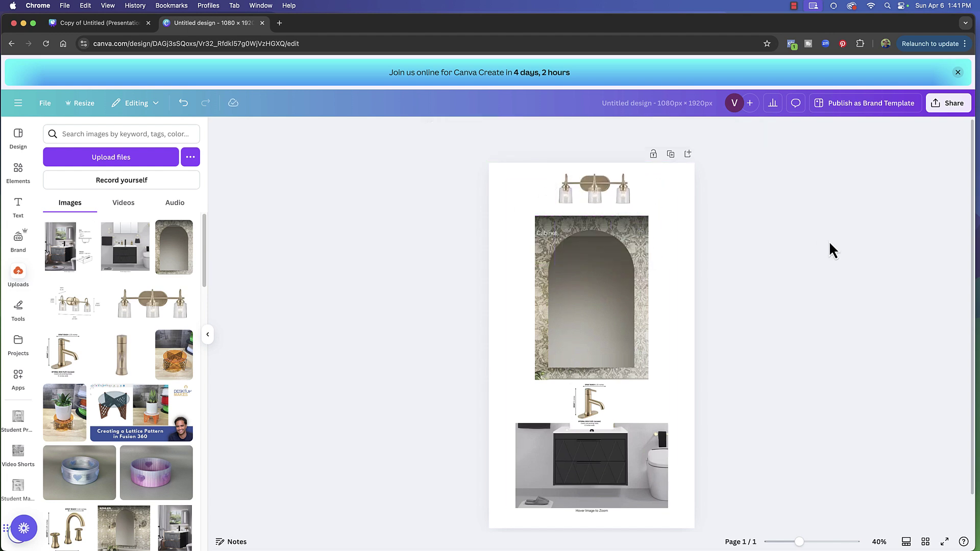
- Shrink the mirror further, move the vanity up and raise the faucet to the mirror's bottom edge
click(596, 314)
drag(647, 378, 636, 363)
drag(612, 314, 619, 314)
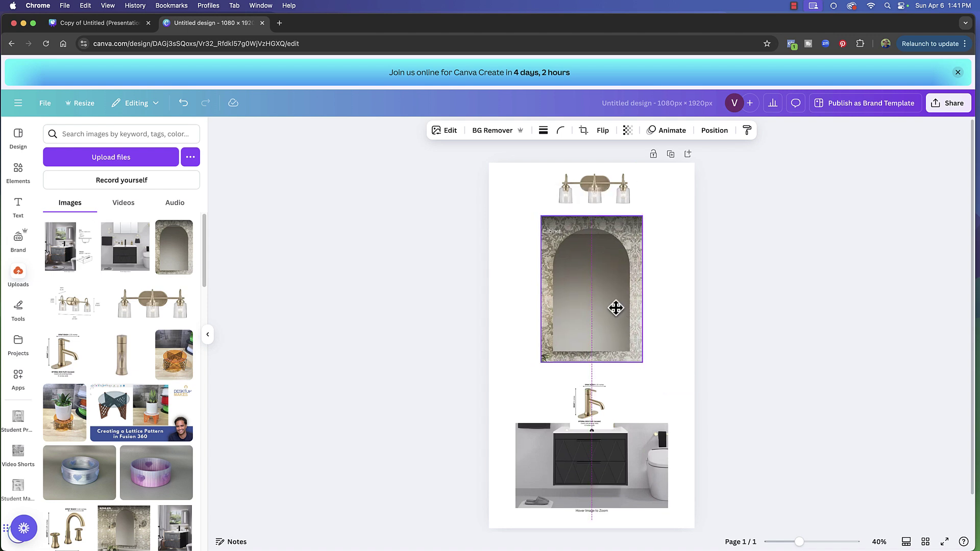
click(589, 401)
click(645, 469)
drag(645, 469, 642, 449)
drag(595, 403, 596, 372)
- Enlarge the vanity photo and centre it horizontally on the page
click(608, 476)
drag(670, 500, 690, 523)
drag(637, 468, 628, 474)
click(778, 391)
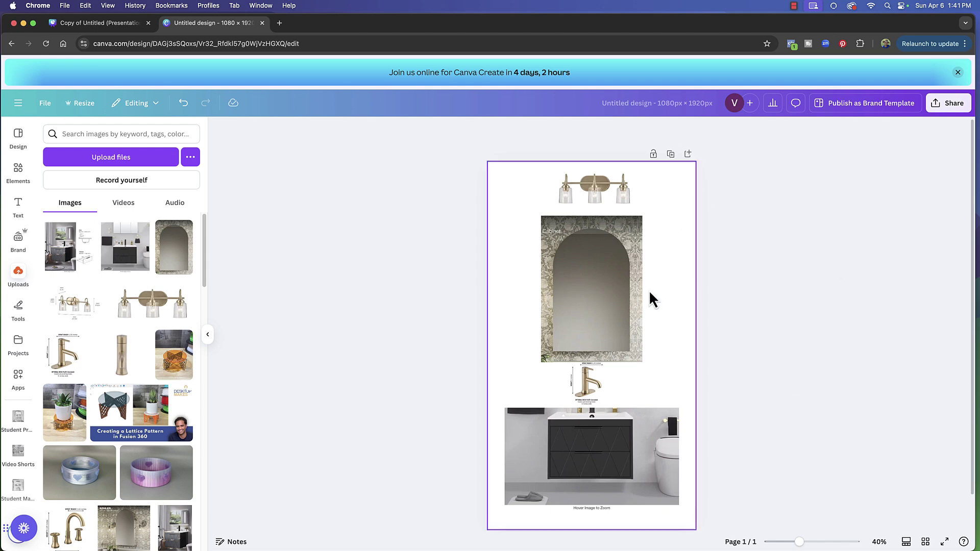
- Review the light fixture, faucet and arched cabinet references in the collage, then switch to Autodesk Fusion
click(122, 29)
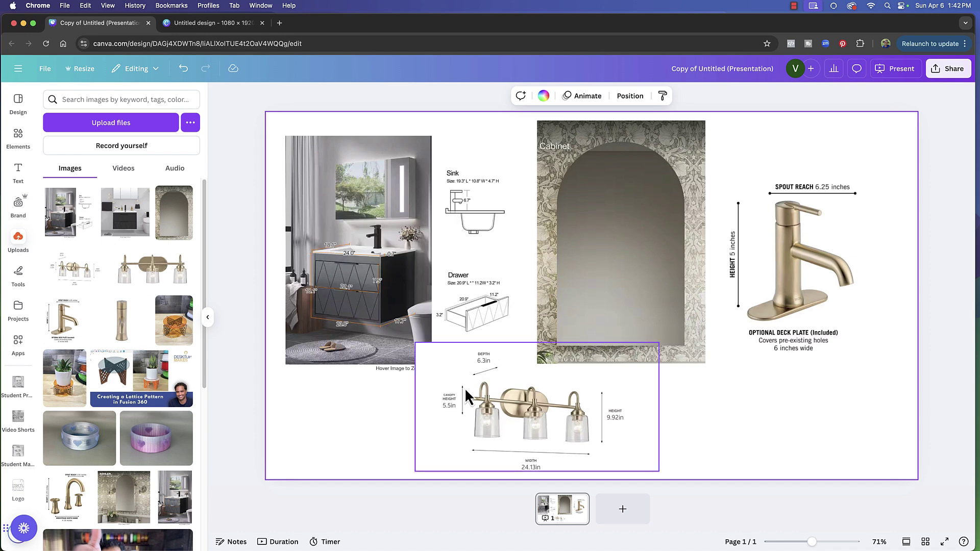
click(513, 417)
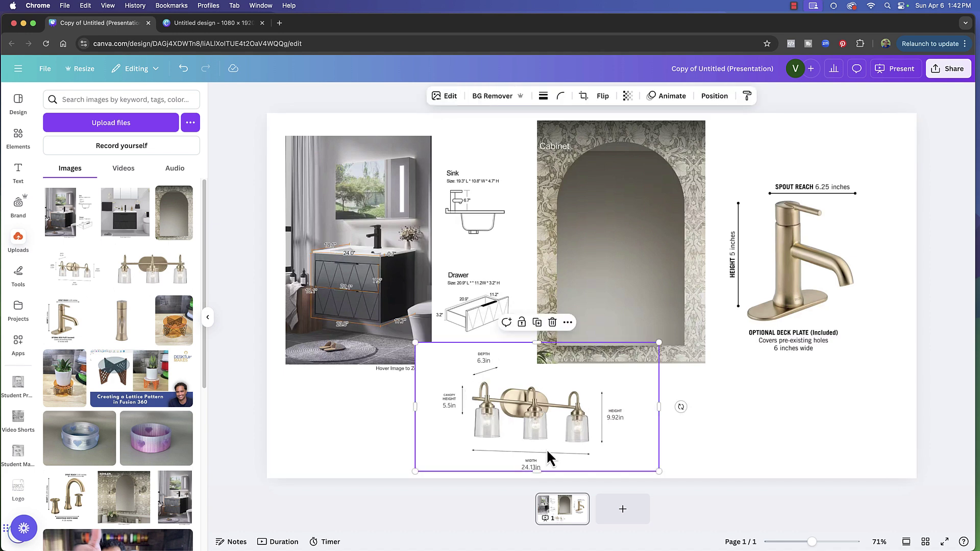
click(810, 250)
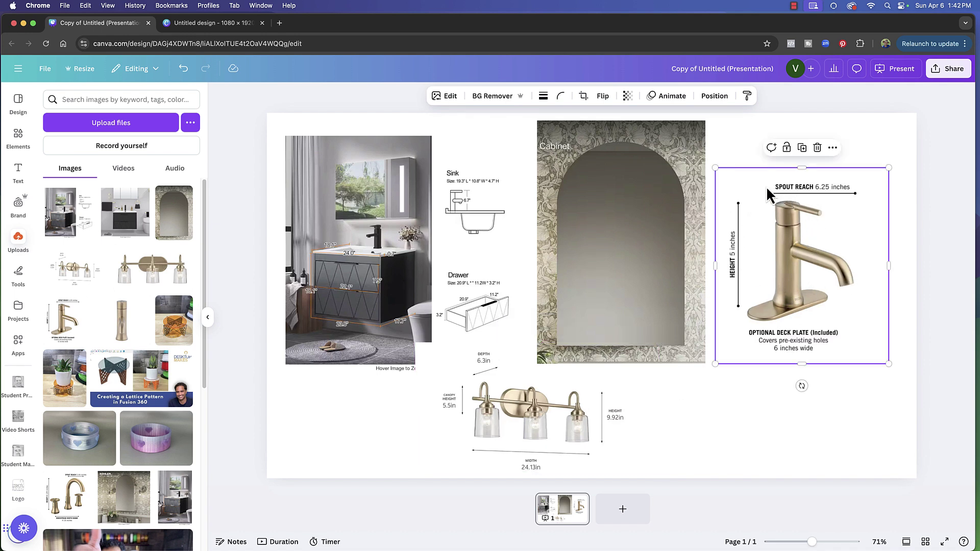
click(618, 207)
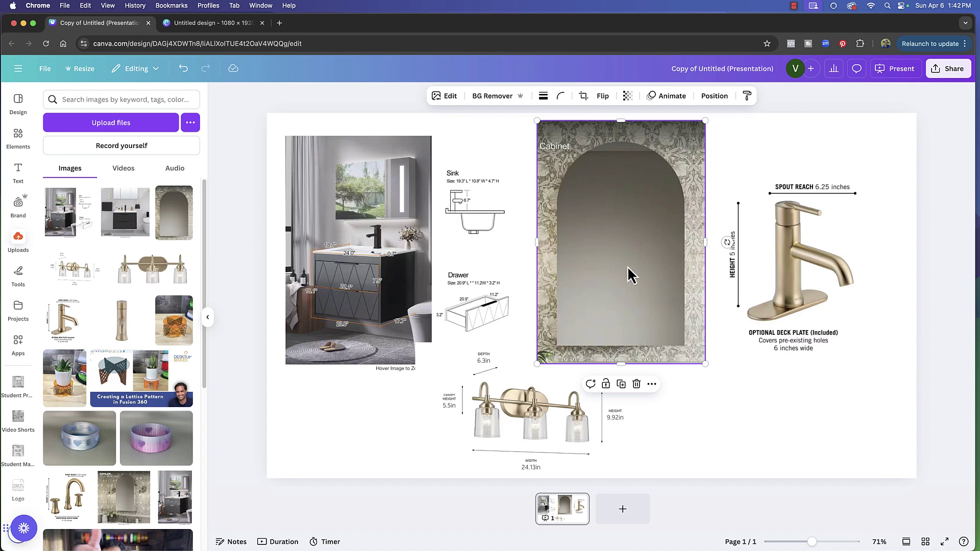
key(super+Tab)
click(345, 282)
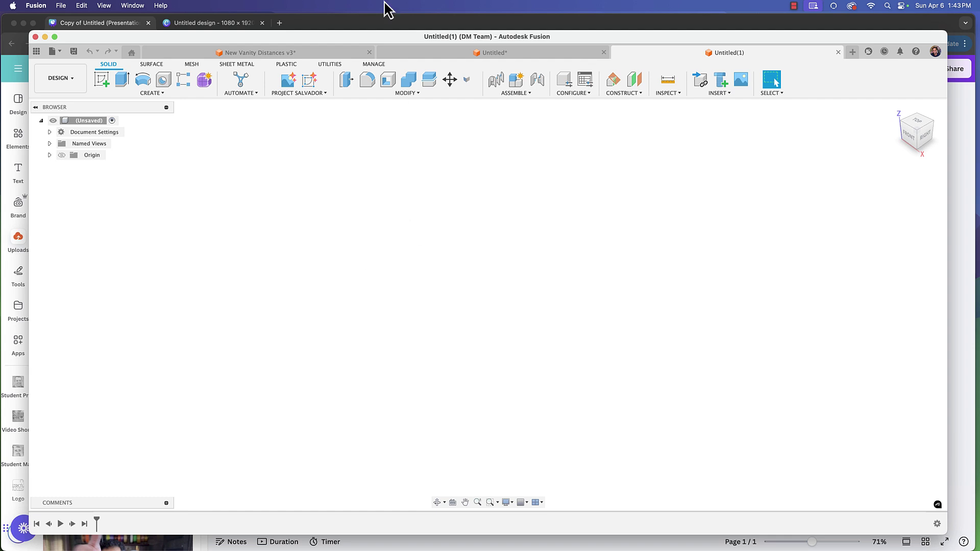
- Change the document units to inch (in) and ouncemass, then begin a new sketch
drag(329, 35, 310, 10)
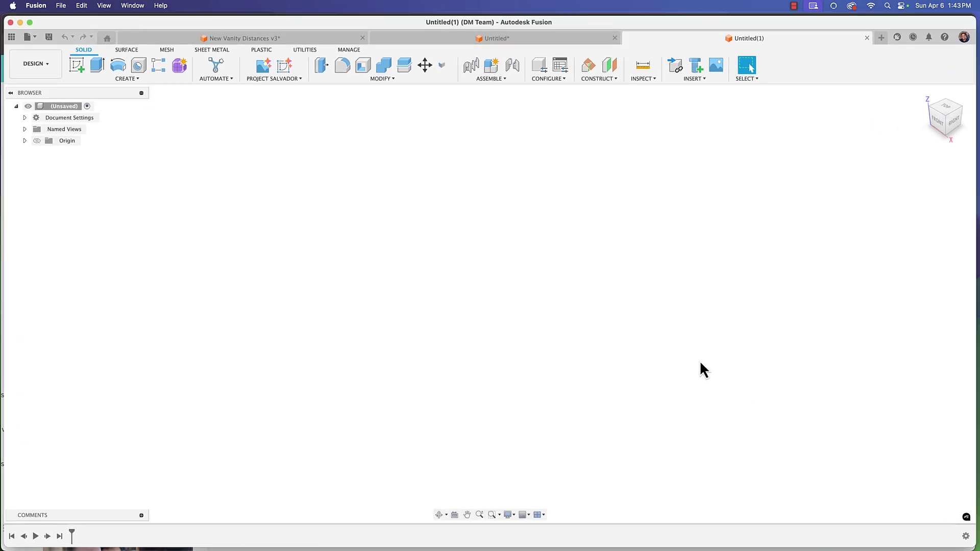
click(25, 118)
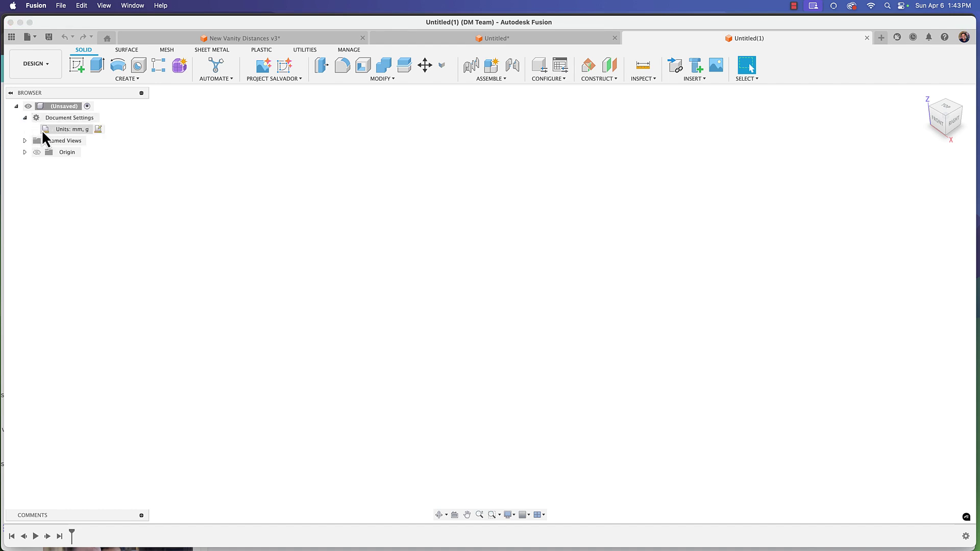
click(98, 129)
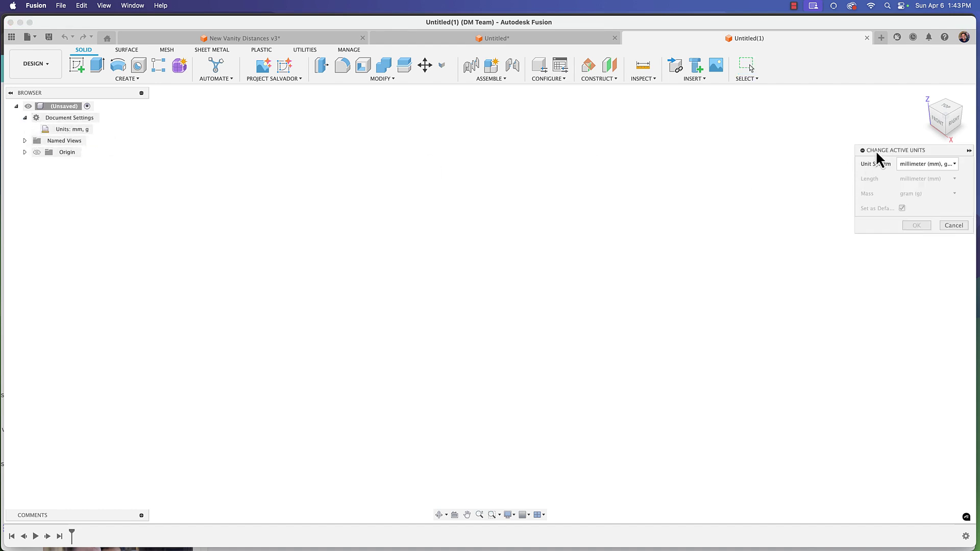
drag(870, 152, 420, 143)
click(475, 155)
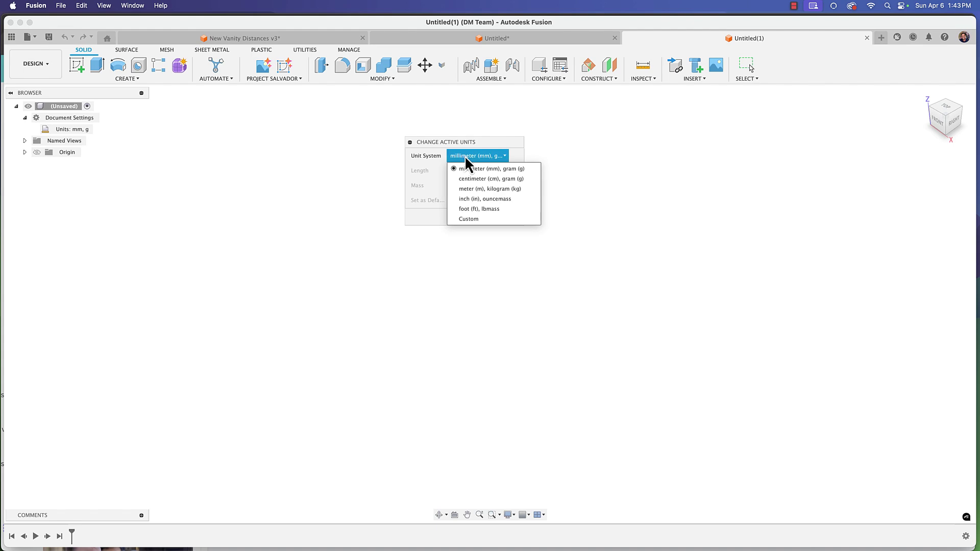
click(482, 199)
click(467, 216)
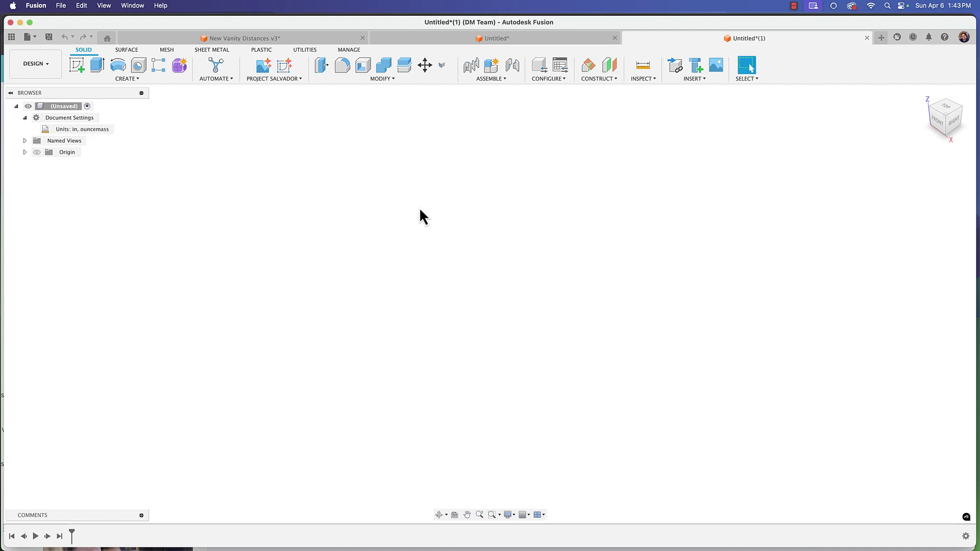
click(83, 62)
- Draw a 50 by 90 in two-point rectangle from the origin on the front plane
click(526, 306)
click(146, 76)
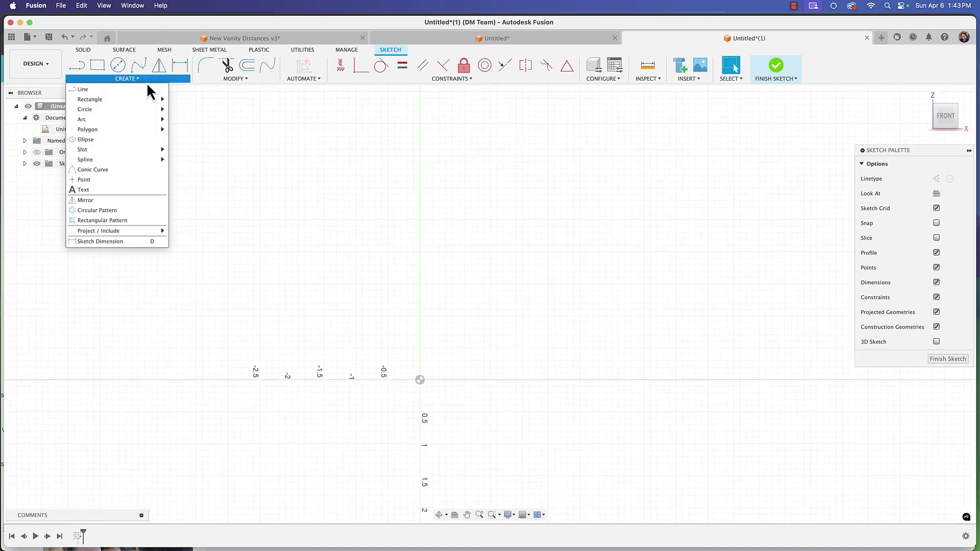
mouse_move(142, 99)
click(185, 99)
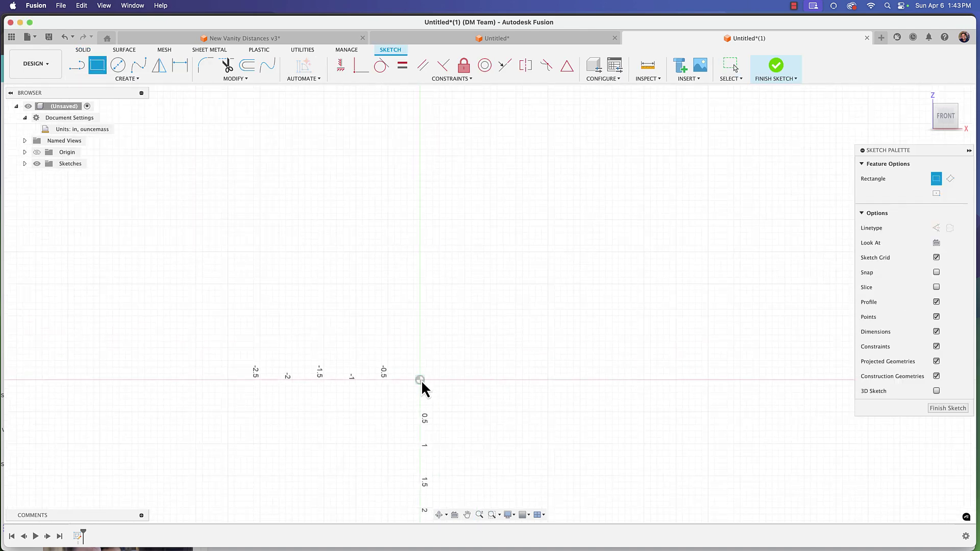
click(420, 379)
scroll(439, 400, up, 5)
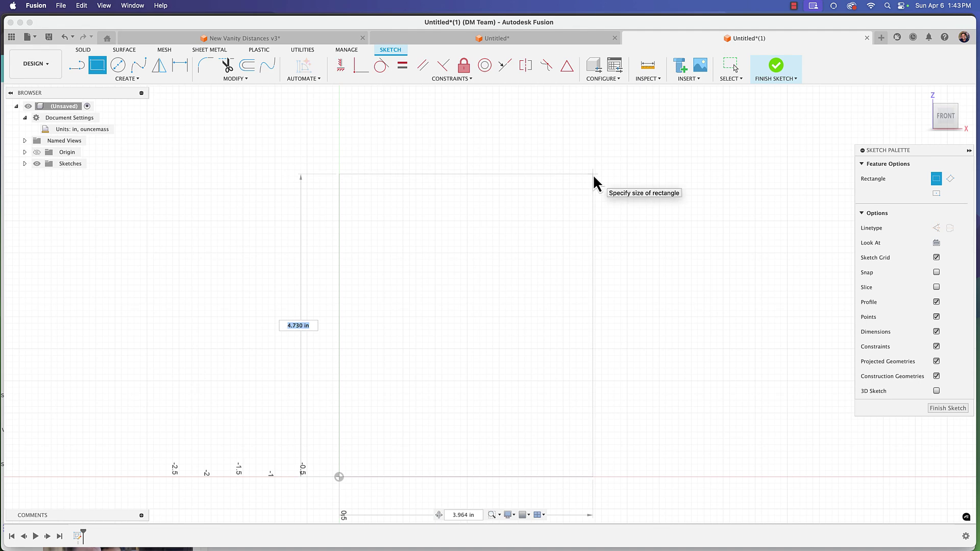
text(30)
key(Tab)
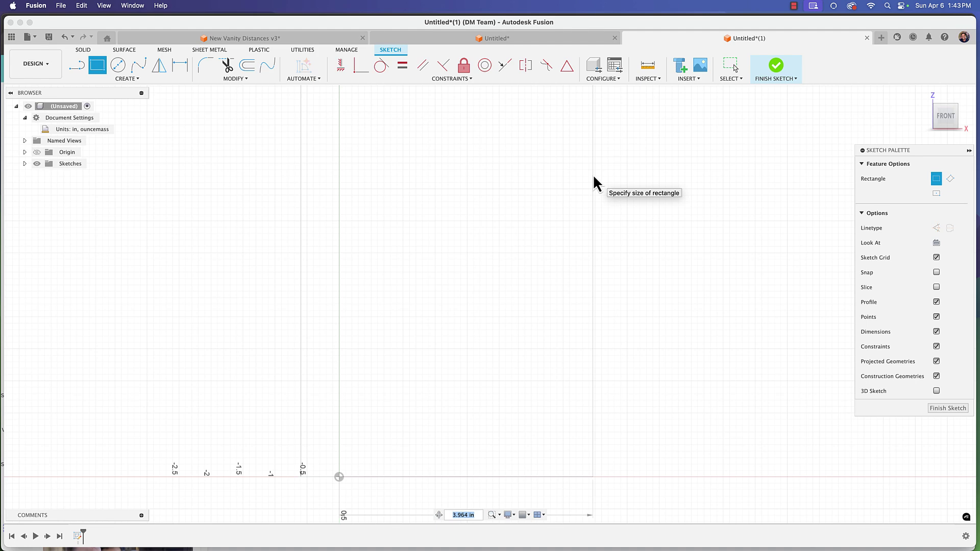
text(30)
key(Return)
key(Escape)
- Move the 50.00 dimension below the rectangle and the 90.00 dimension to its left
scroll(562, 189, down, 5)
key(F6)
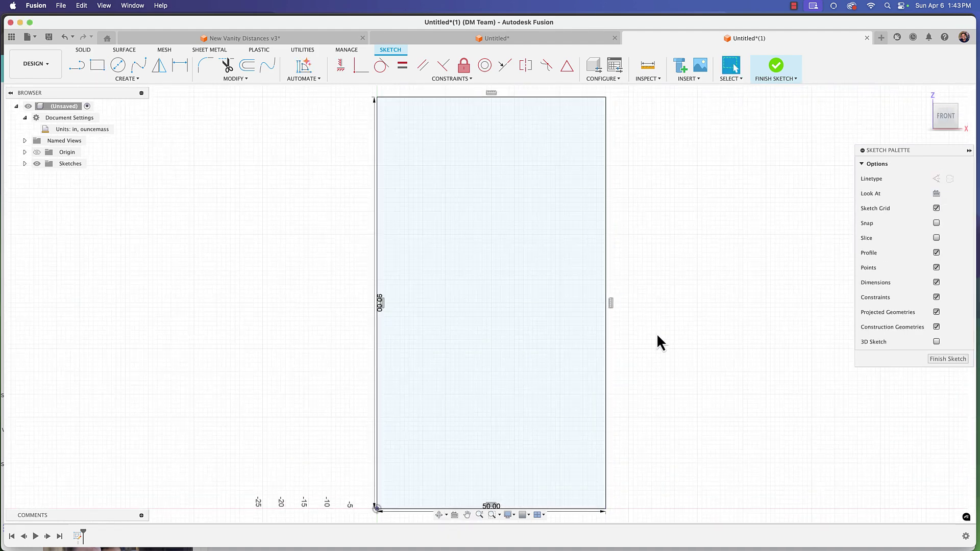
middle_drag(656, 350, 648, 282)
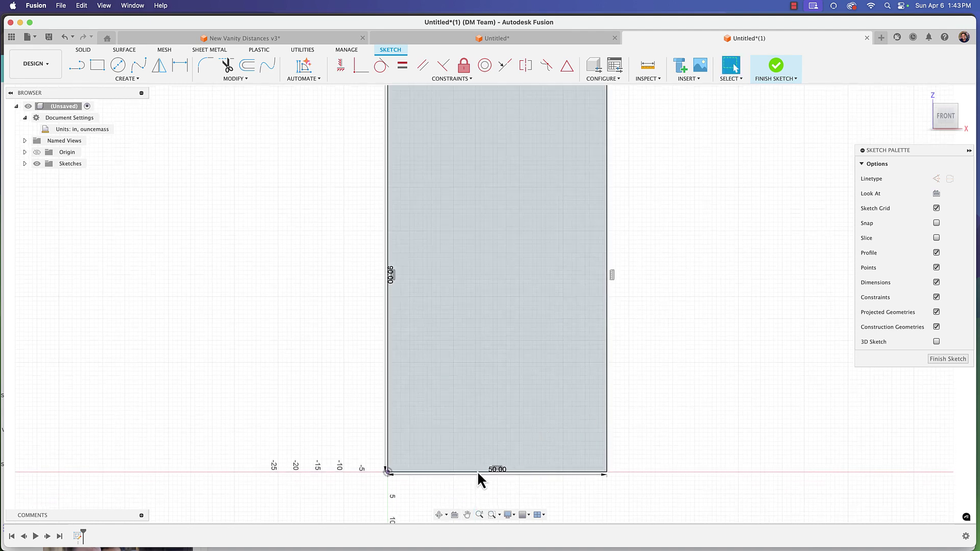
click(498, 475)
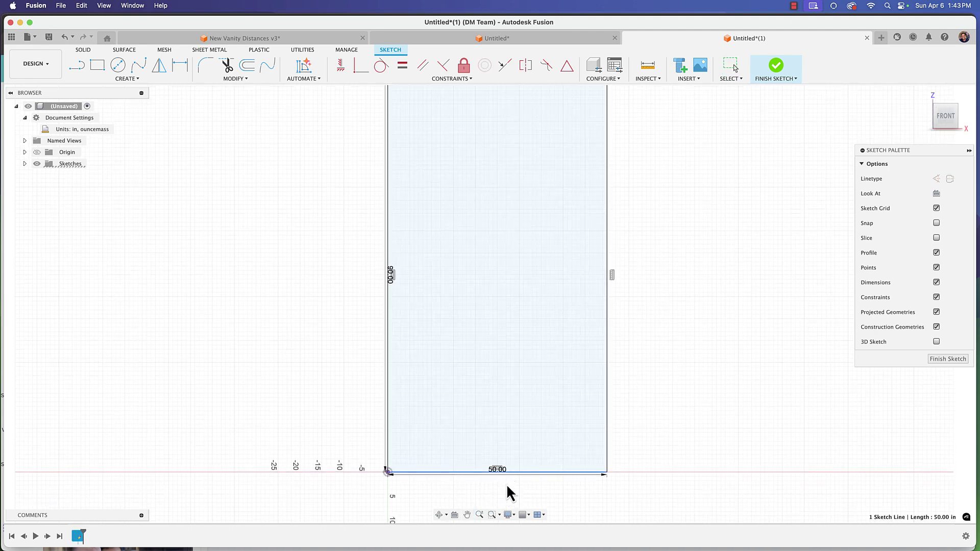
drag(493, 470, 494, 488)
drag(388, 280, 356, 280)
middle_drag(802, 452, 746, 423)
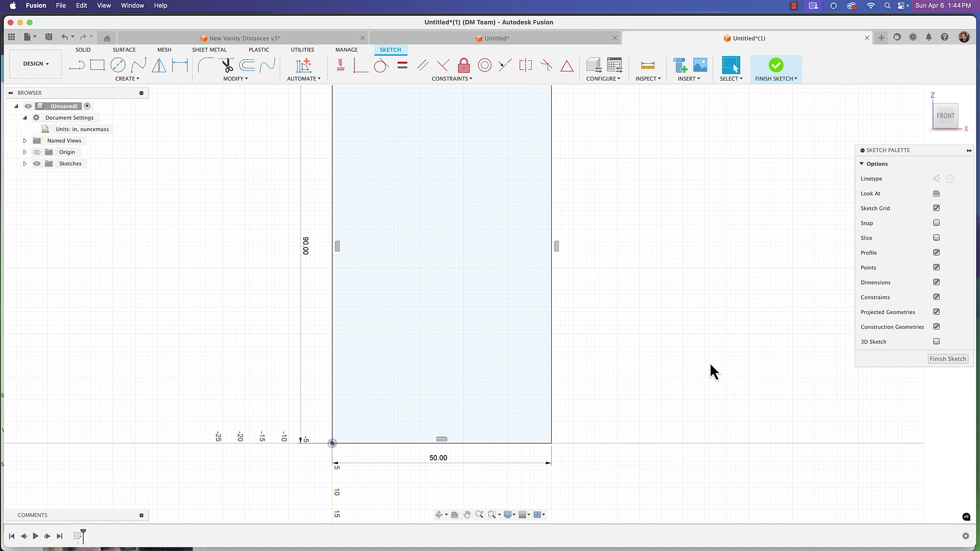
- Draw a second two-point rectangle to the right of the wall outline
click(134, 78)
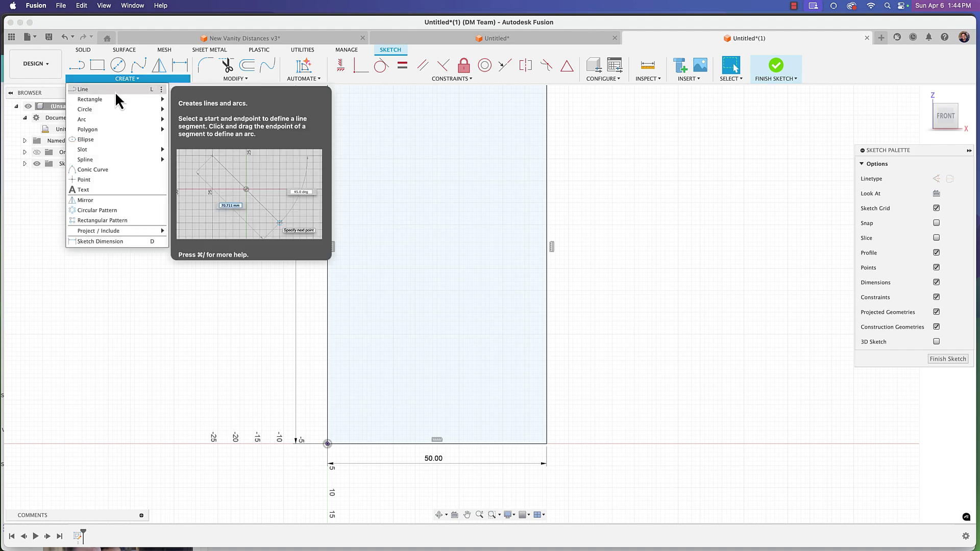
mouse_move(120, 98)
click(195, 97)
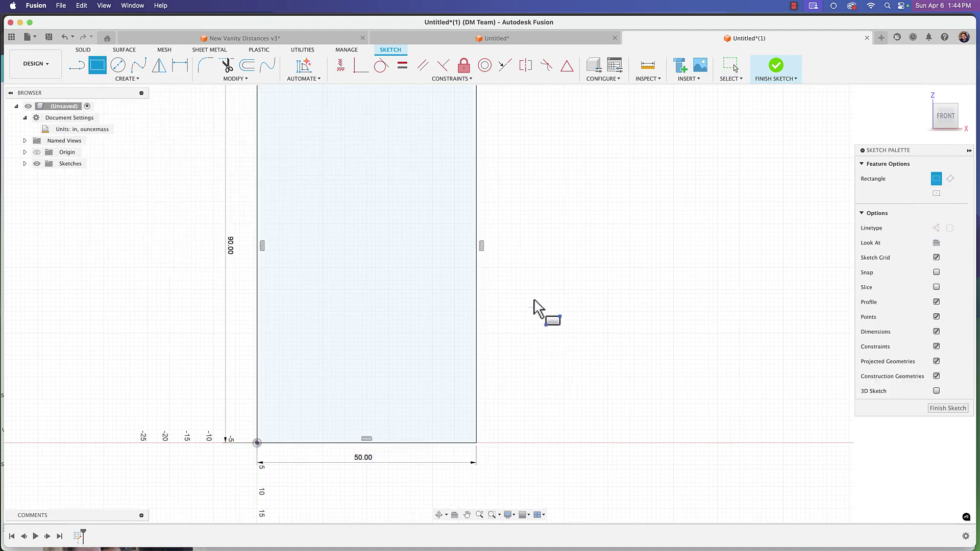
key(Tab)
key(Return)
click(698, 389)
key(Escape)
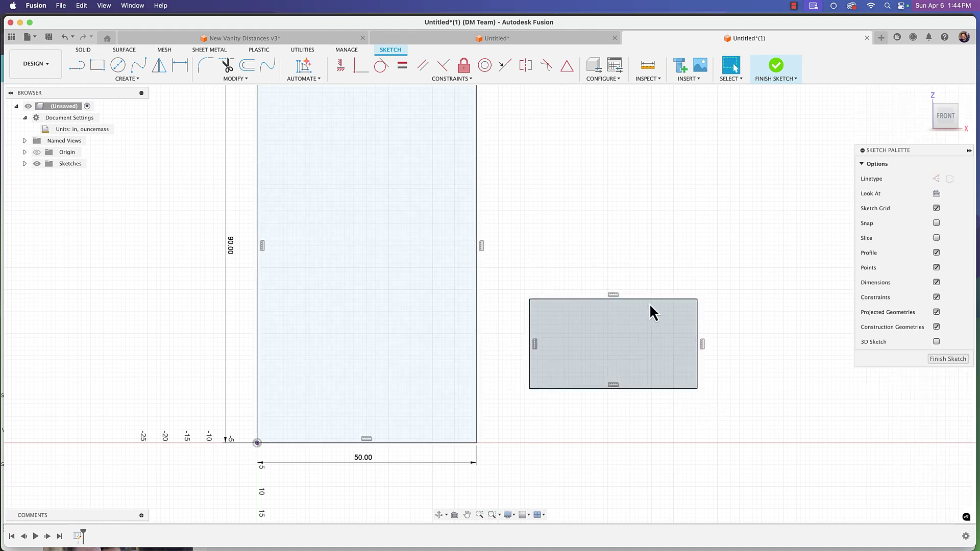
- Delete the stray rectangle beside the wall outline
double_click(651, 303)
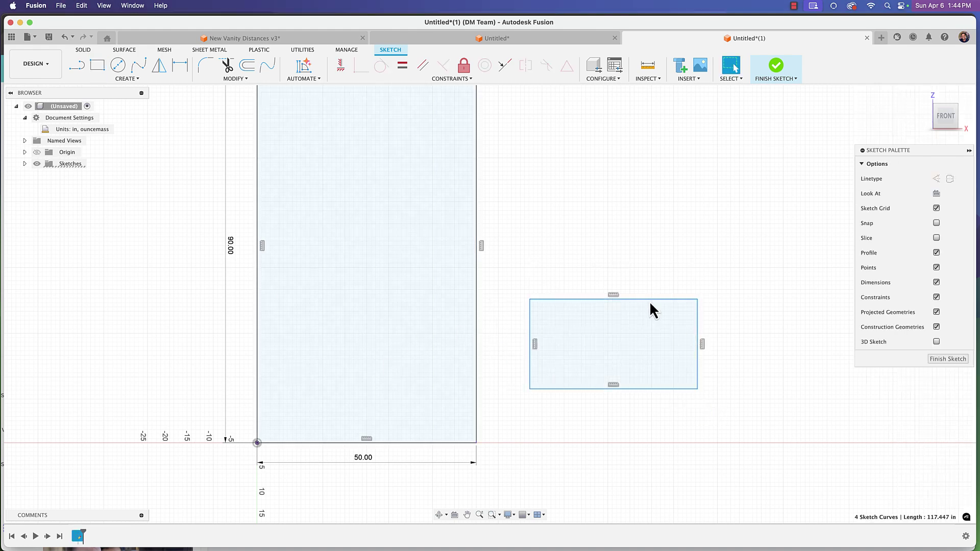
key(Delete)
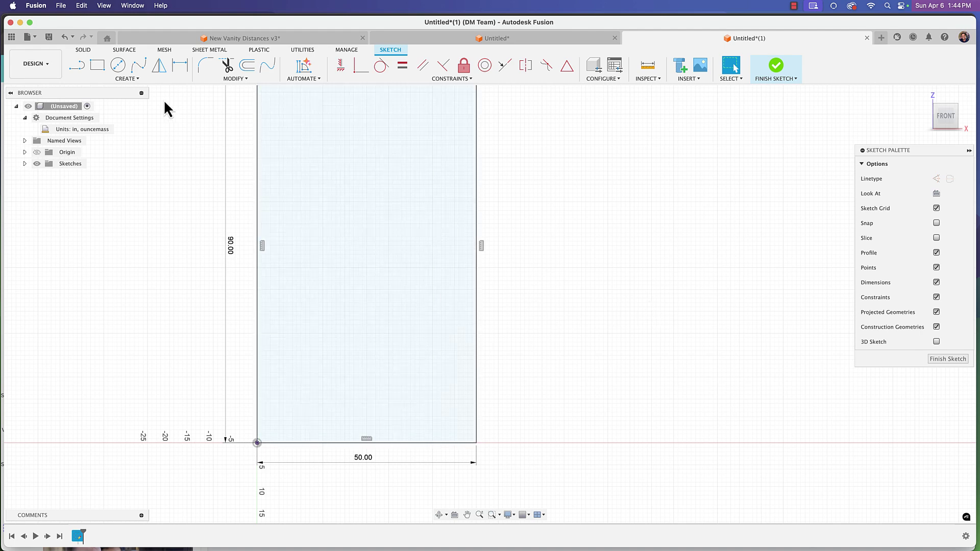
click(128, 79)
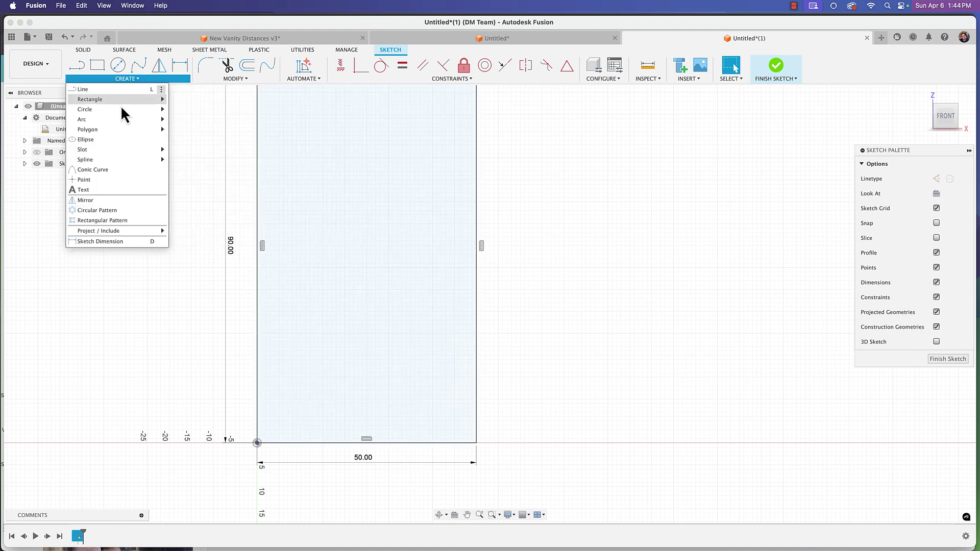
mouse_move(138, 101)
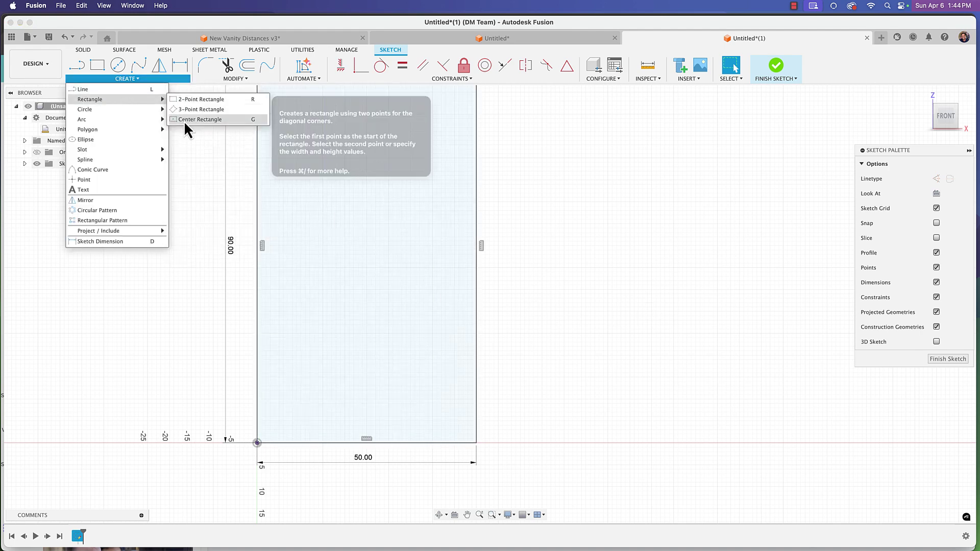
click(184, 120)
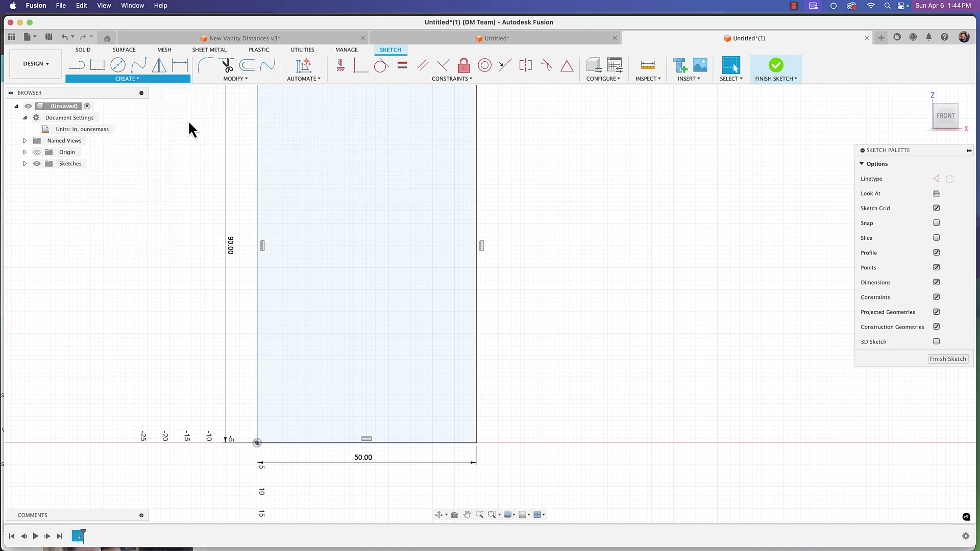
- Draw a 24 by 18.10 in center rectangle right of the wall and move the vanity reference beside it
click(634, 339)
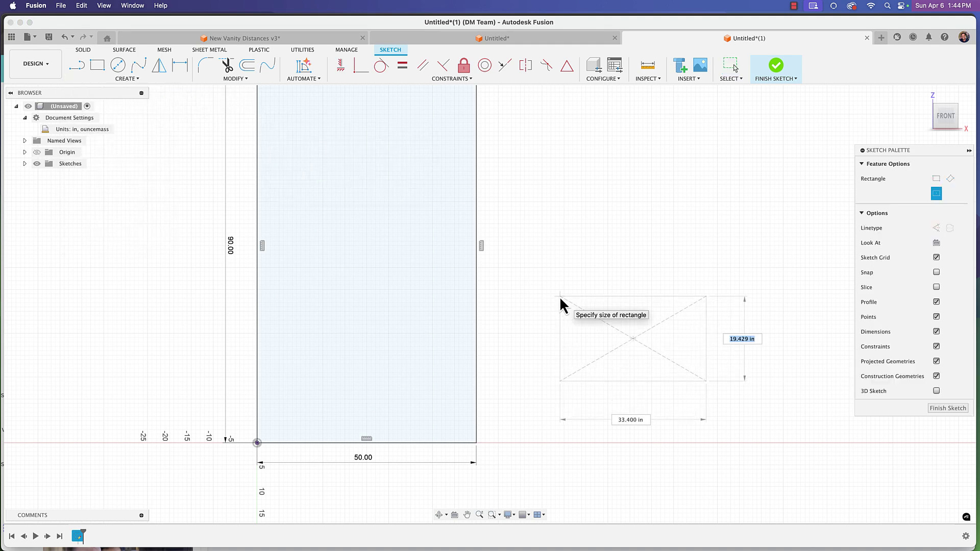
key(Tab)
text(24)
key(Tab)
text(18.1)
key(Tab)
key(Return)
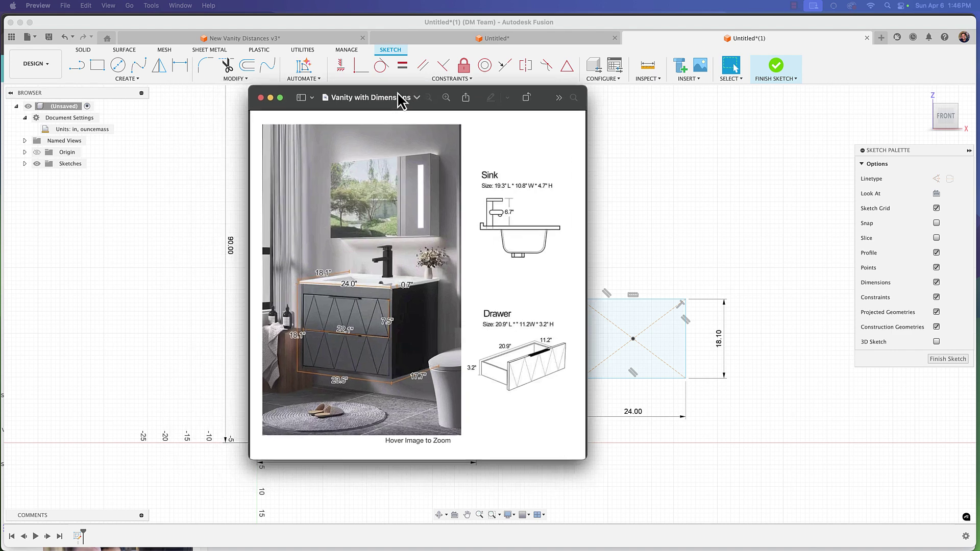
drag(405, 99, 449, 97)
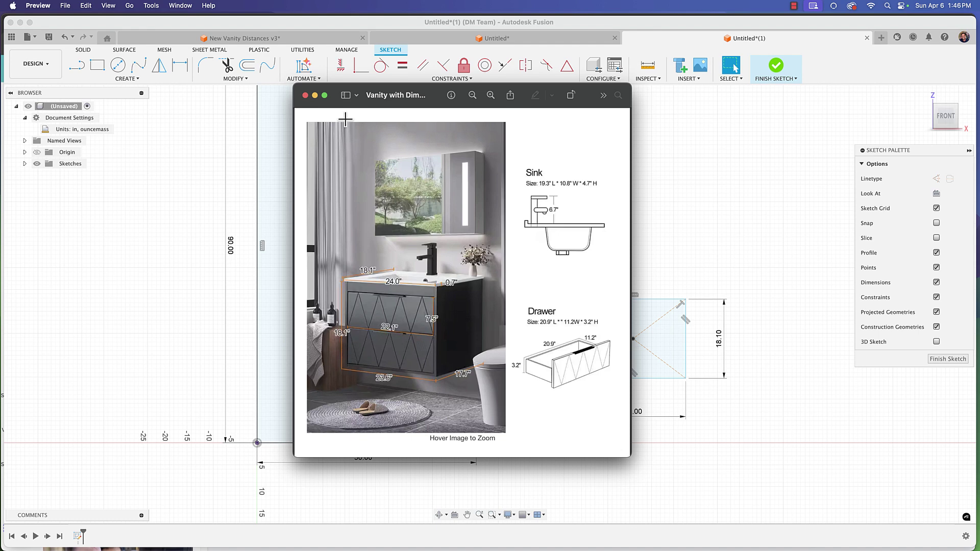
- Close the vanity picture and move the 24 × 18.10 rectangle inside the wall outline near its base
key(super+w)
mouse_move(633, 339)
mouse_down()
mouse_move(609, 347)
mouse_move(525, 335)
mouse_move(354, 363)
mouse_move(361, 372)
mouse_up()
scroll(362, 372, up, 2)
middle_drag(399, 362, 500, 340)
click(687, 320)
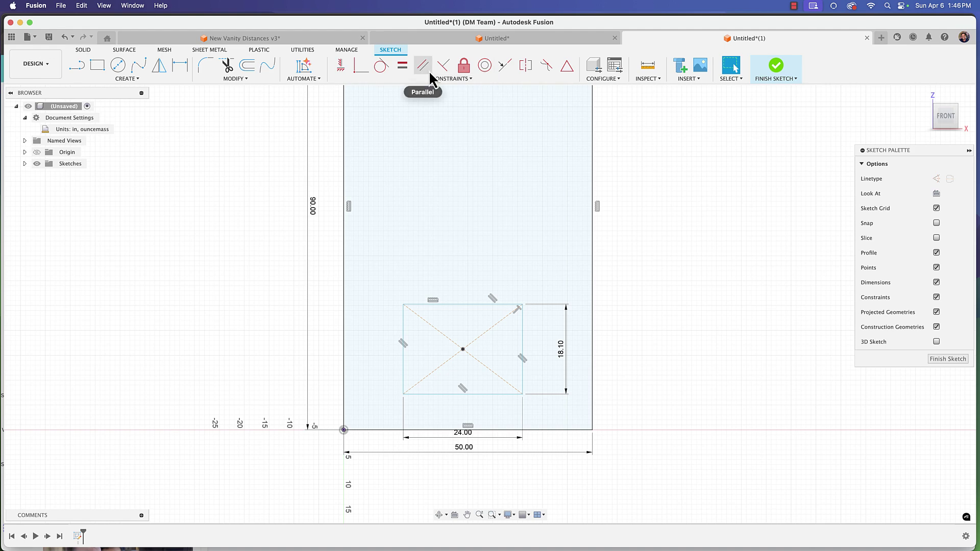
- Vertically align the vanity rectangle's centre with the wall's bottom midpoint, moving the 24.00 dimension lower
click(340, 65)
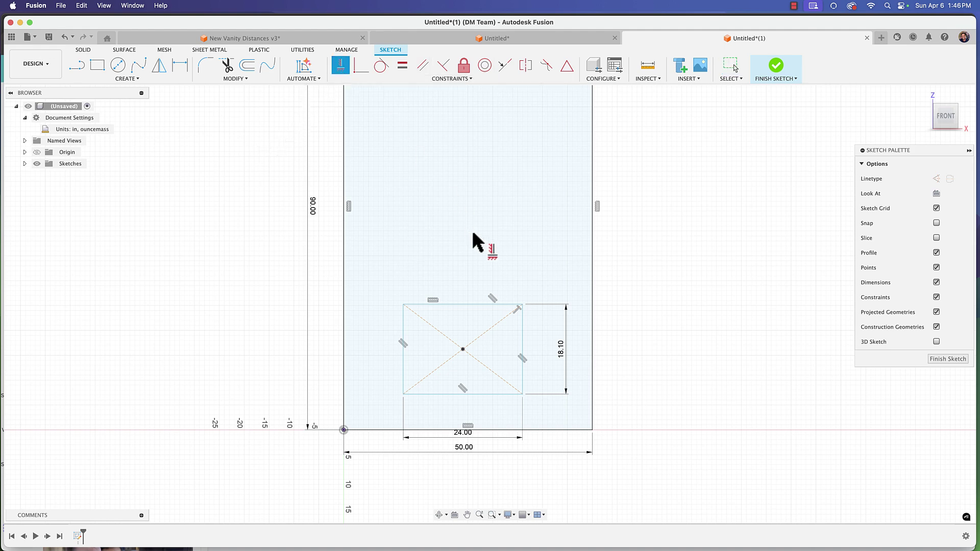
click(462, 349)
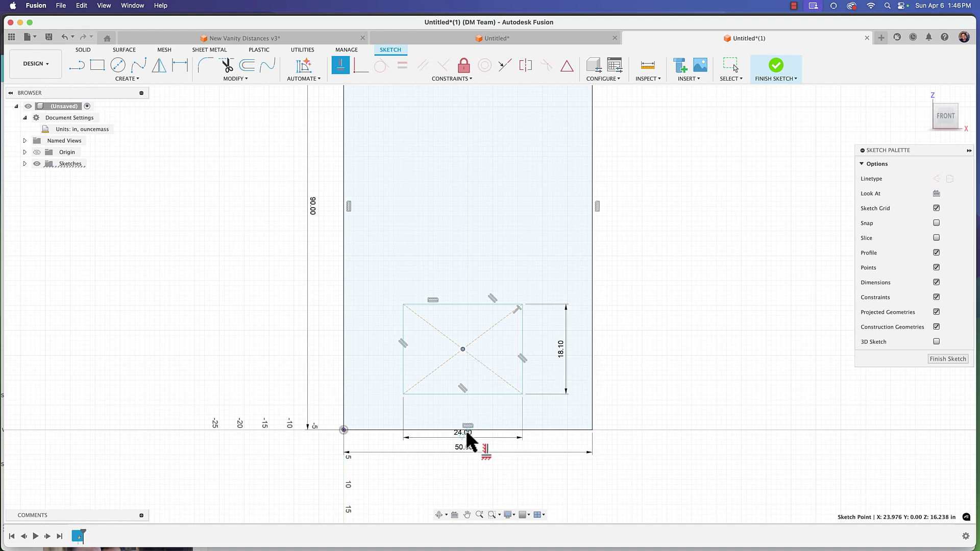
key(Escape)
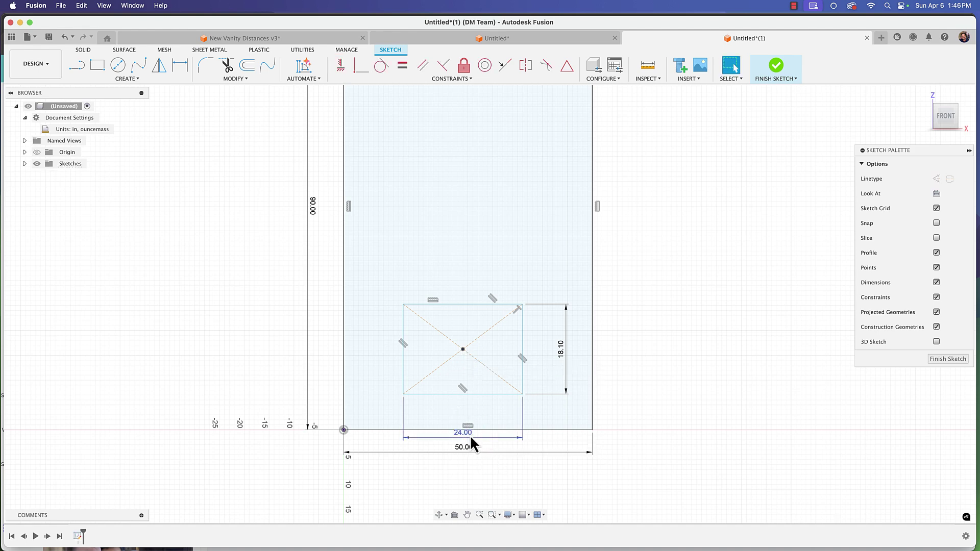
drag(471, 437, 539, 480)
click(340, 66)
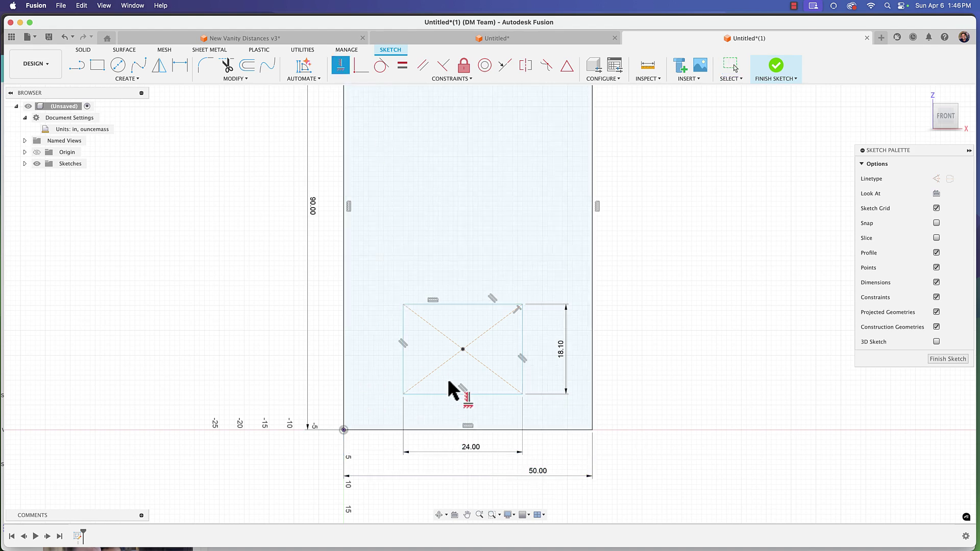
click(463, 350)
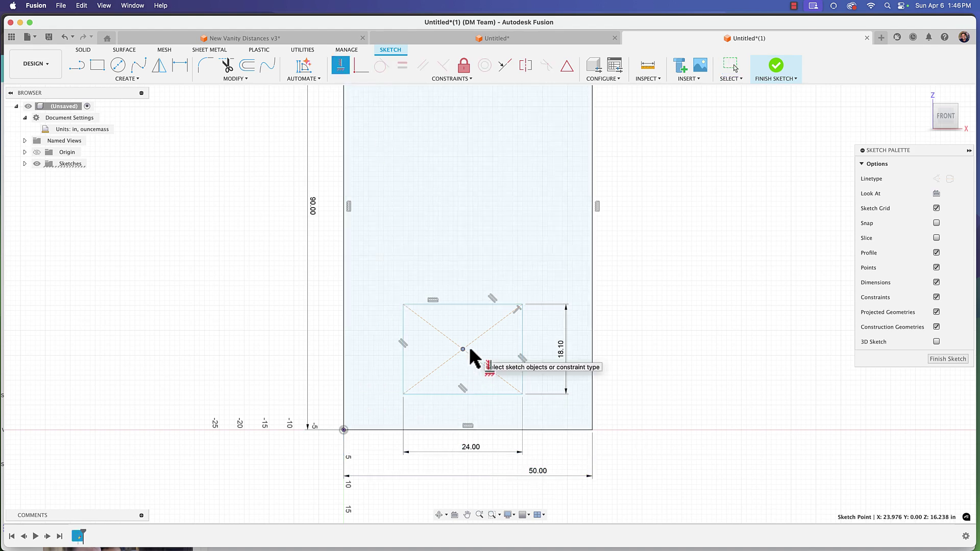
click(470, 429)
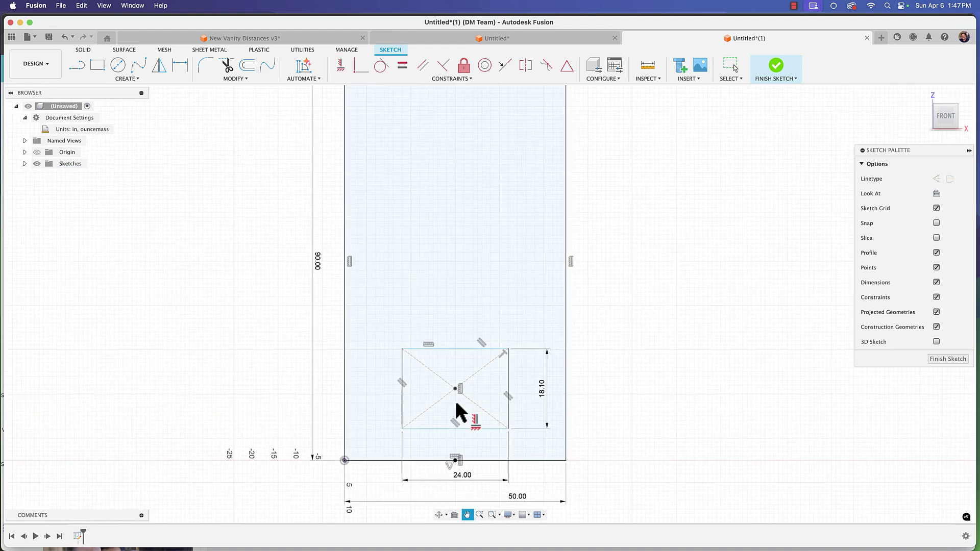
key(Escape)
- Raise the vanity rectangle slightly within the wall outline
click(479, 349)
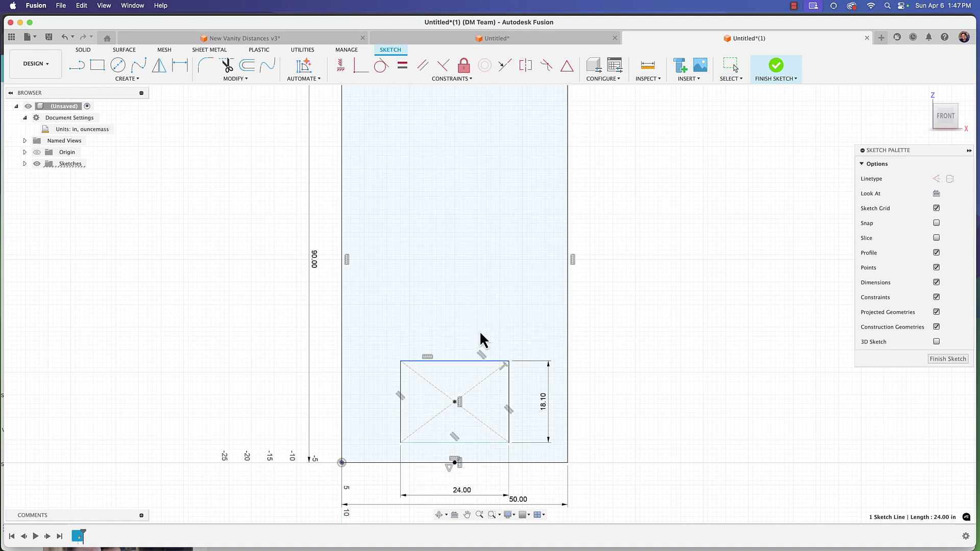
drag(483, 359, 486, 324)
scroll(477, 291, down, 1)
key(Escape)
scroll(542, 260, up, 1)
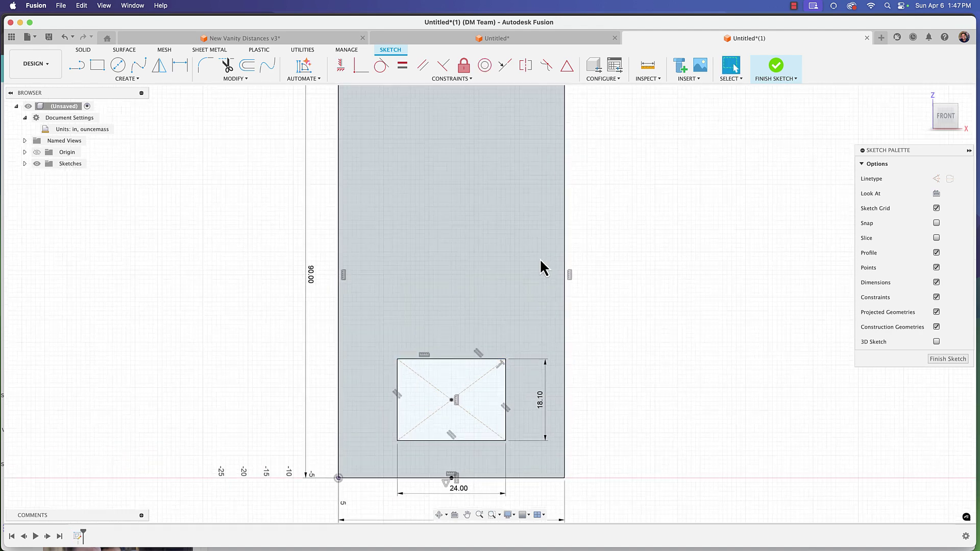
- Convert all four edges of the 50 × 90 wall outline into dashed construction lines
click(490, 264)
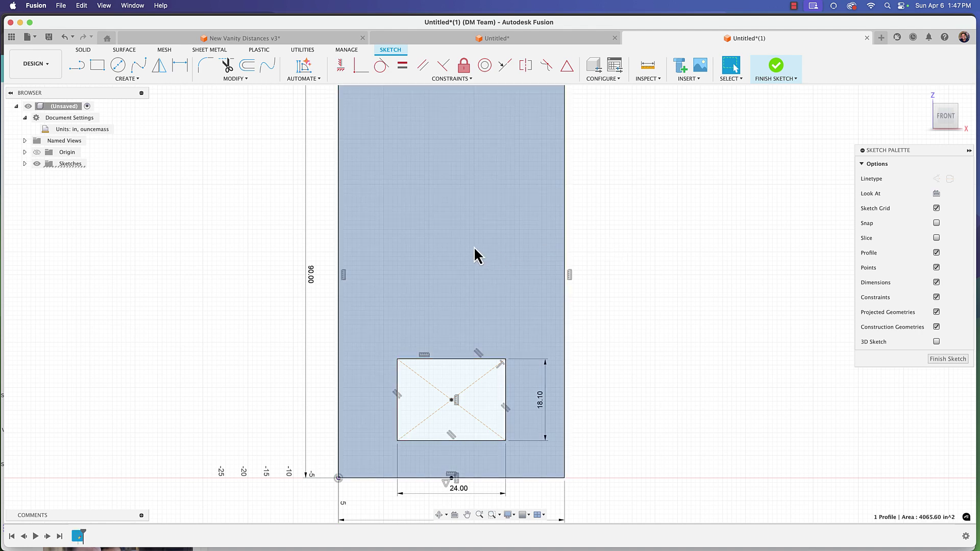
click(642, 231)
scroll(642, 231, down, 2)
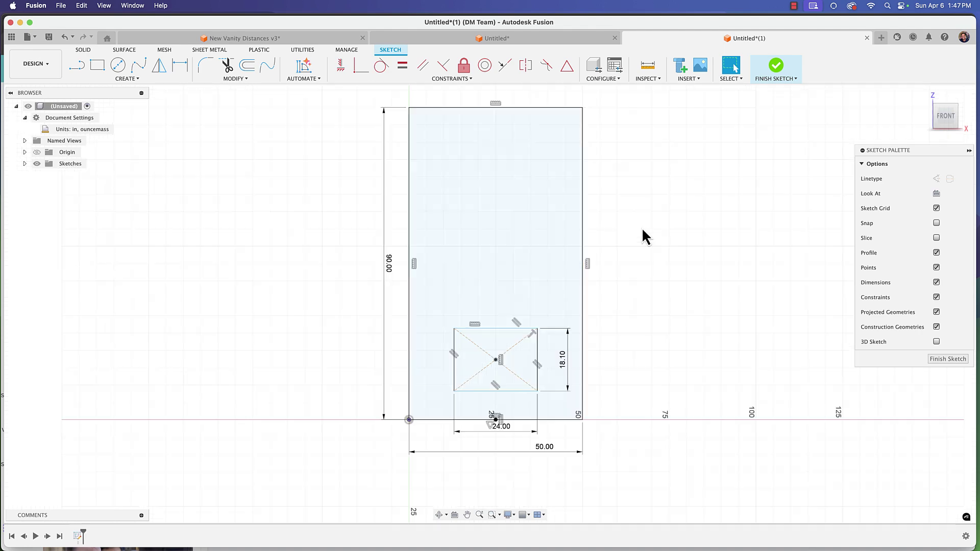
middle_drag(618, 235, 602, 251)
double_click(564, 252)
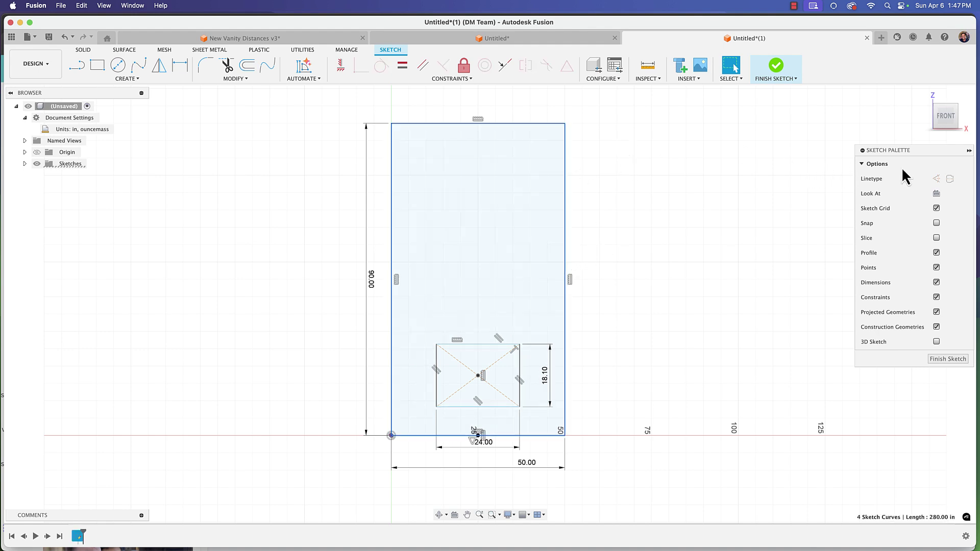
click(935, 178)
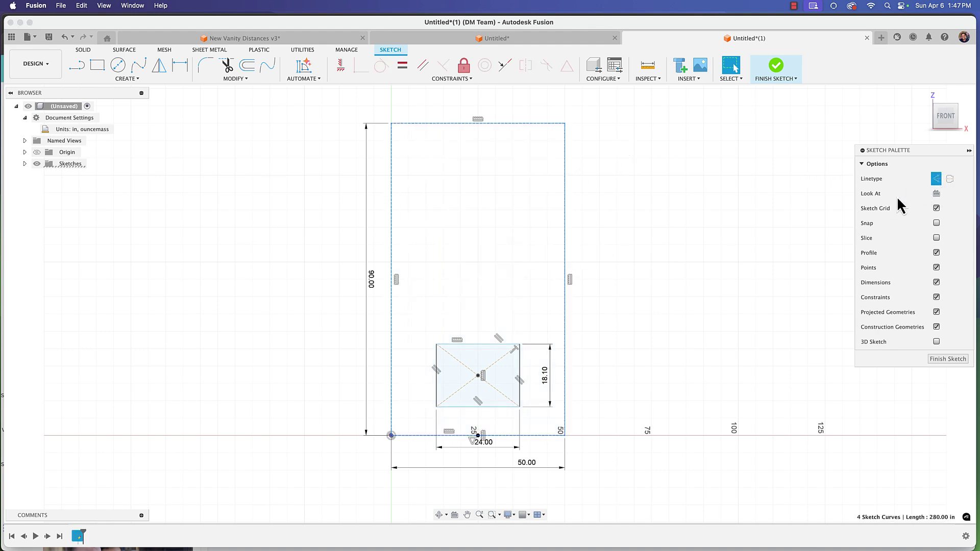
click(619, 366)
scroll(588, 381, up, 1)
scroll(587, 381, up, 2)
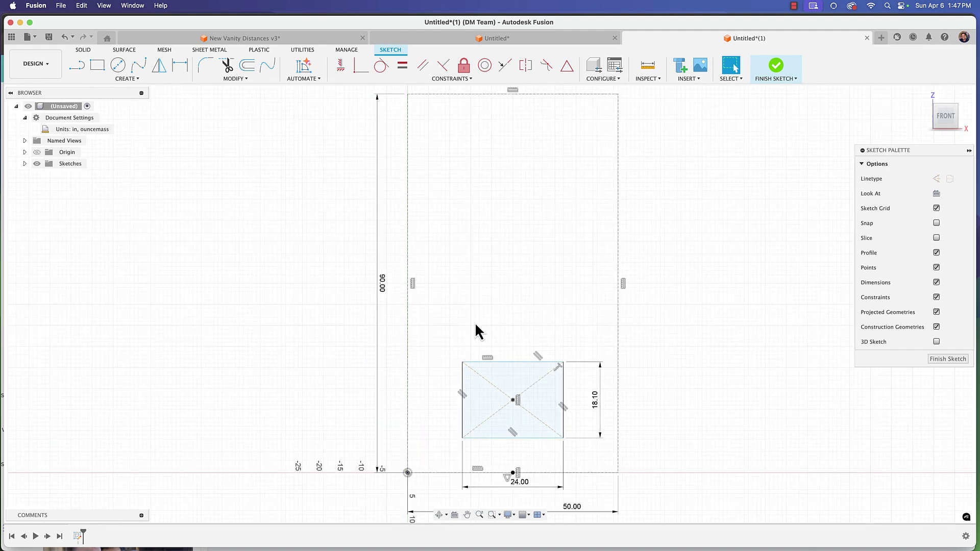
- Check the faucet reference image, then close it
key(super+Tab)
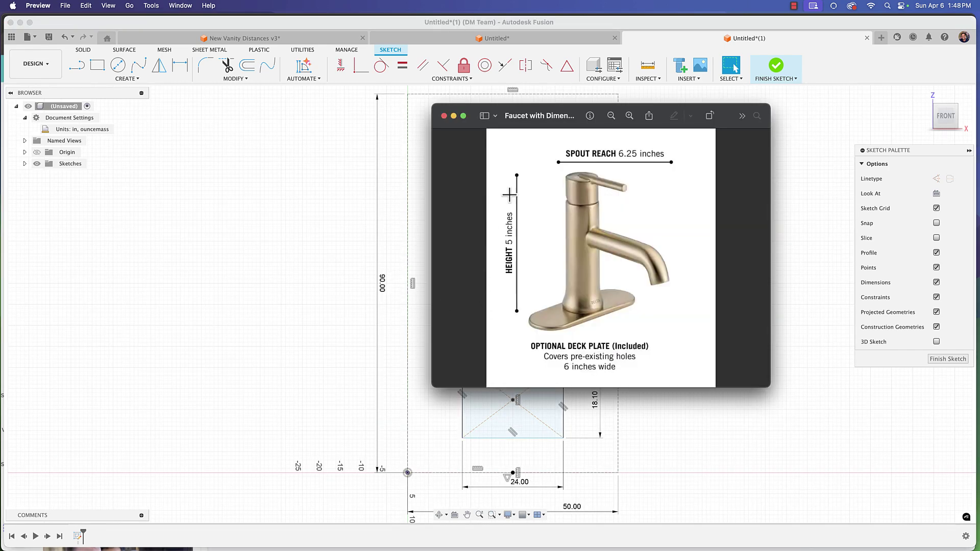
click(444, 116)
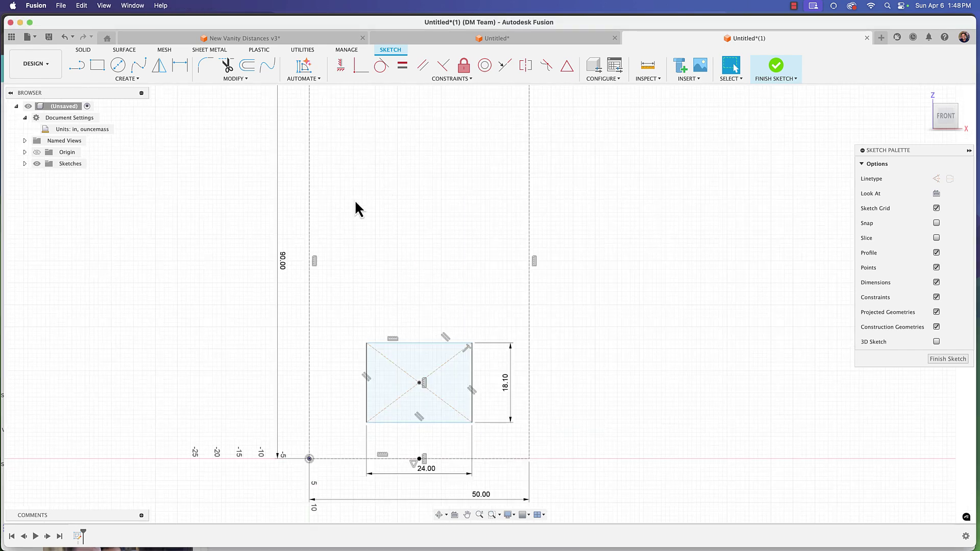
scroll(358, 364, up, 1)
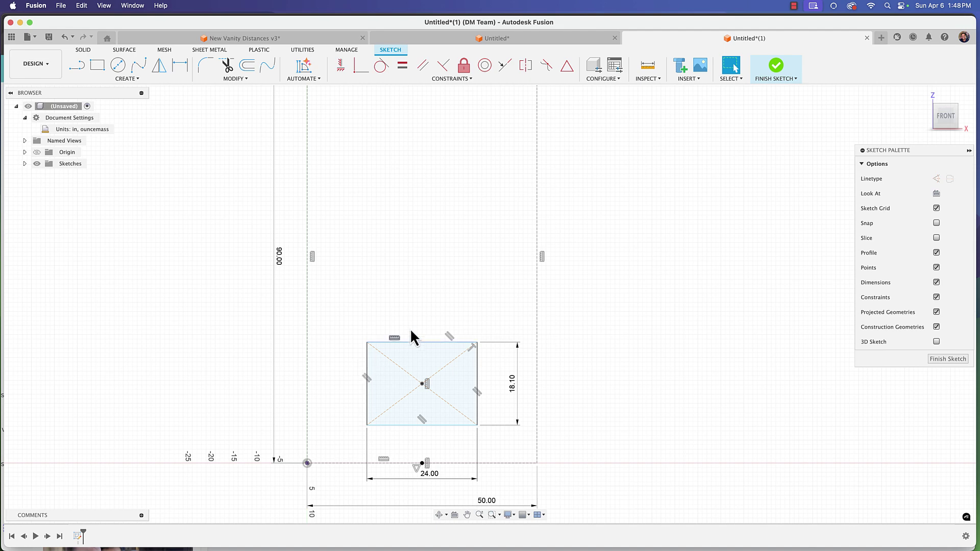
- Draw a 5 × 5 in center rectangle above the vanity for the faucet
key(r)
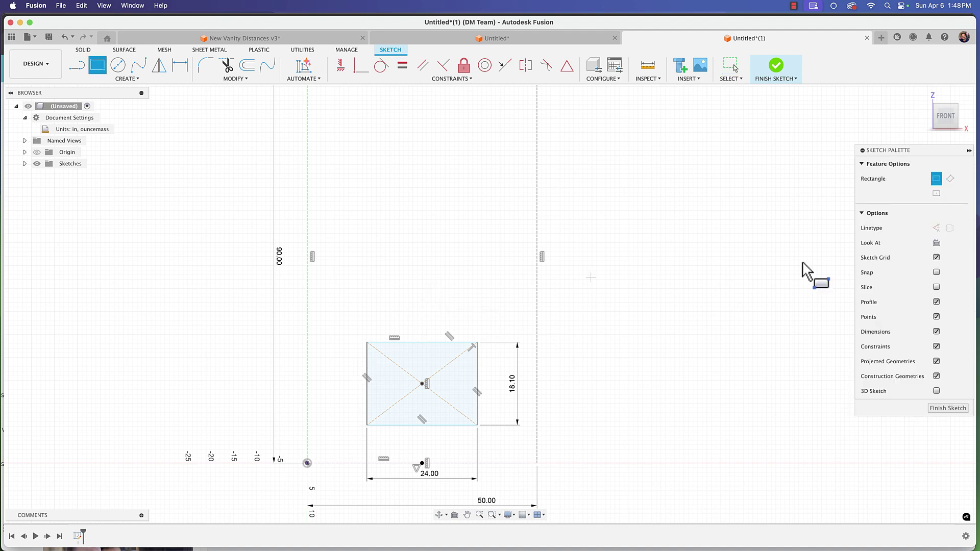
drag(912, 151, 808, 132)
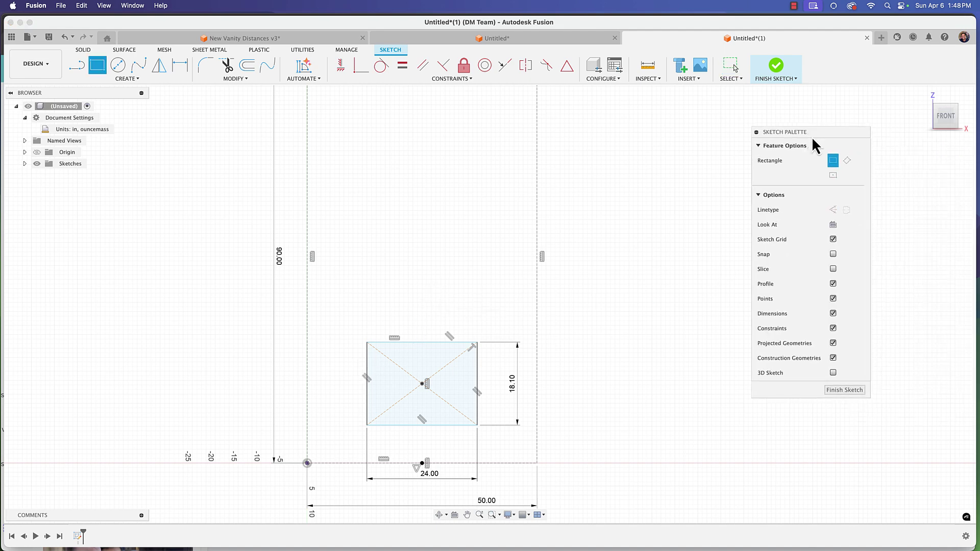
click(833, 176)
click(416, 307)
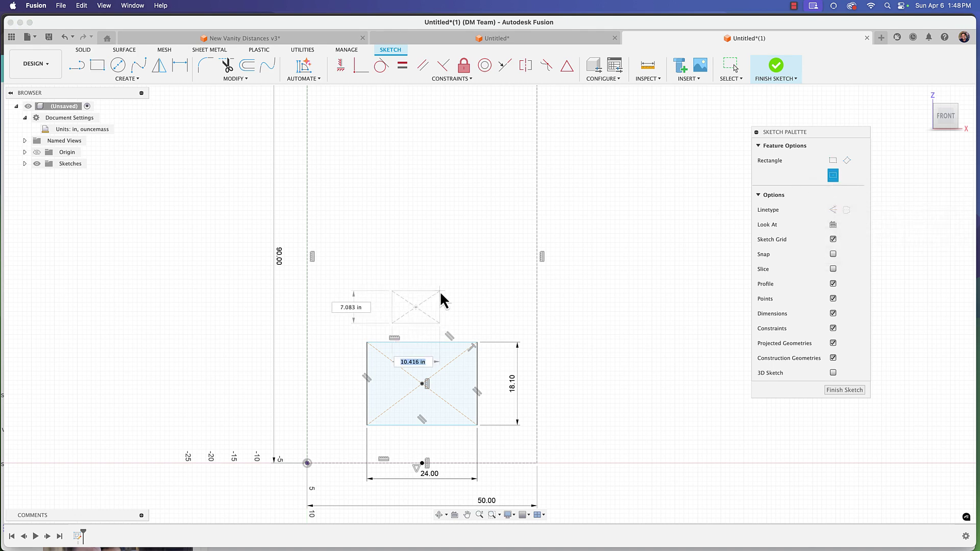
text(5)
key(Tab)
text(5)
key(Tab)
key(Return)
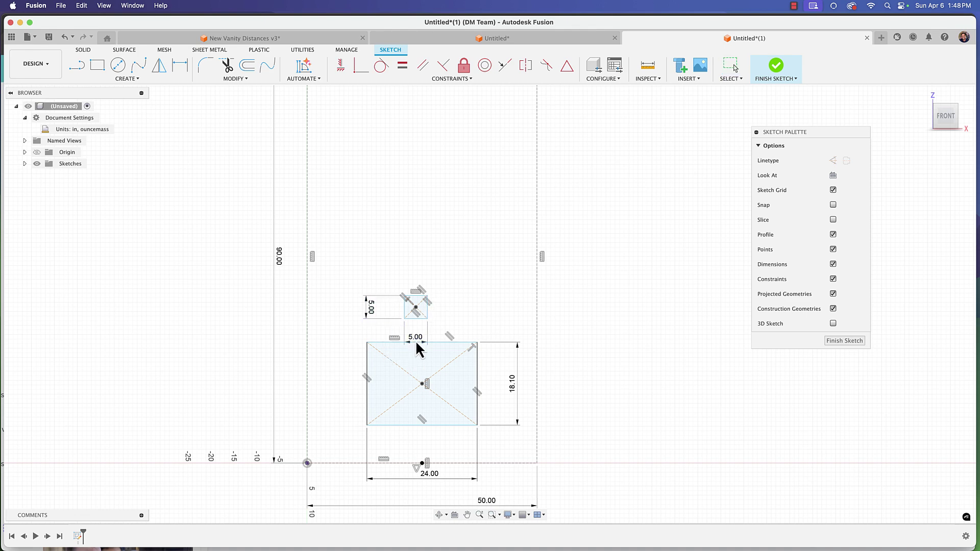
key(Escape)
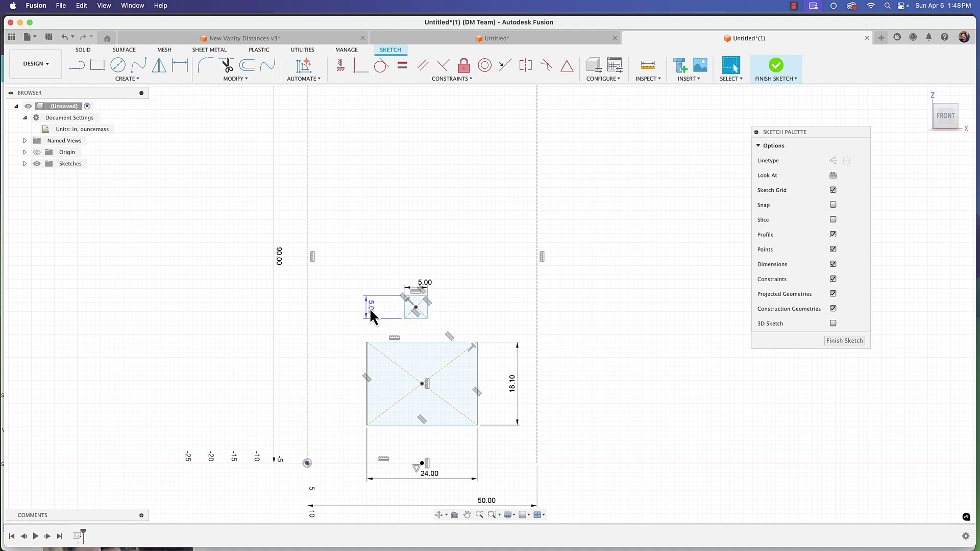
scroll(346, 310, up, 3)
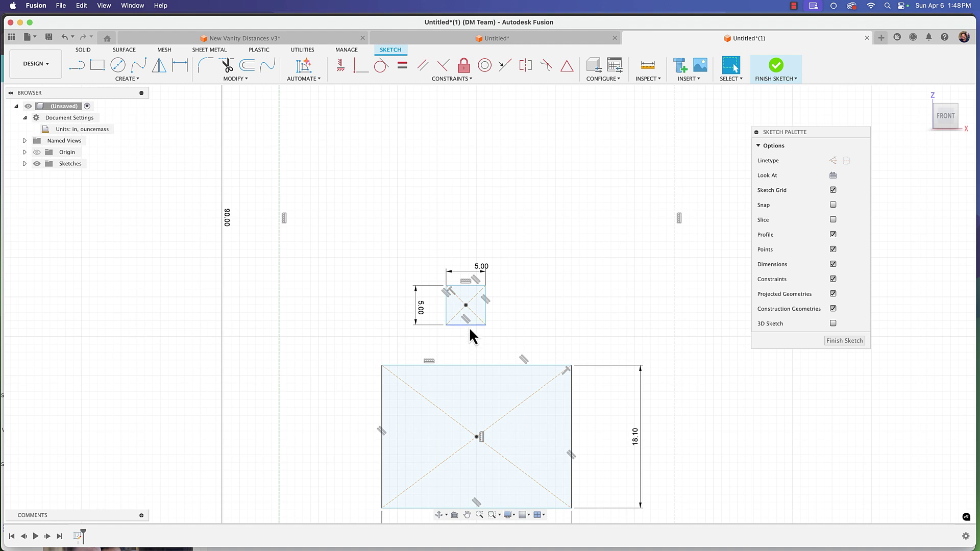
- Centre the faucet square's bottom edge on the vanity's top edge with a MidPoint constraint
click(470, 367)
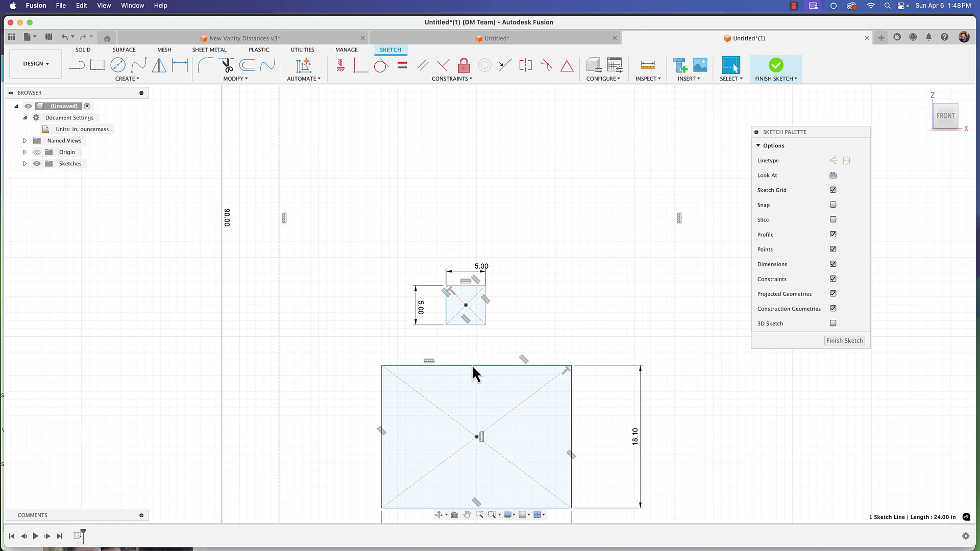
click(561, 301)
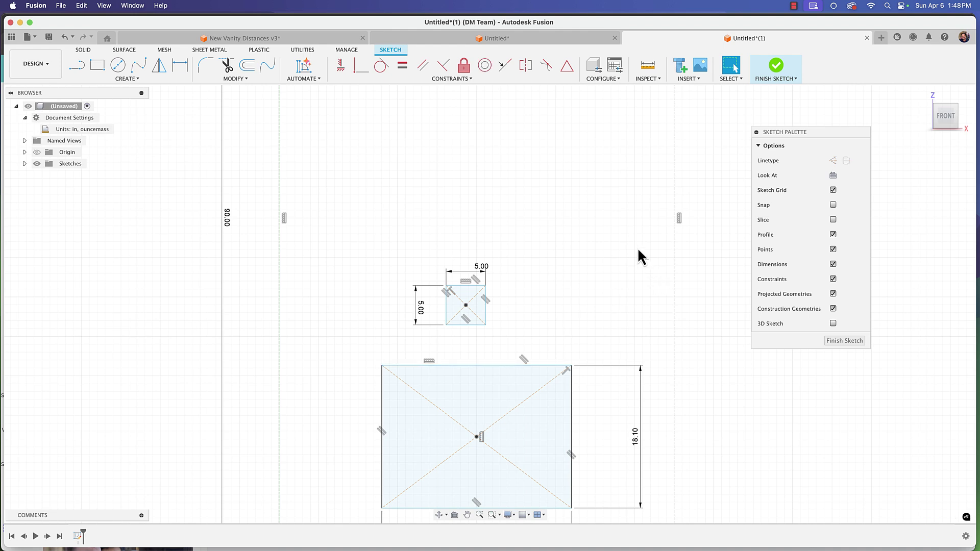
click(570, 69)
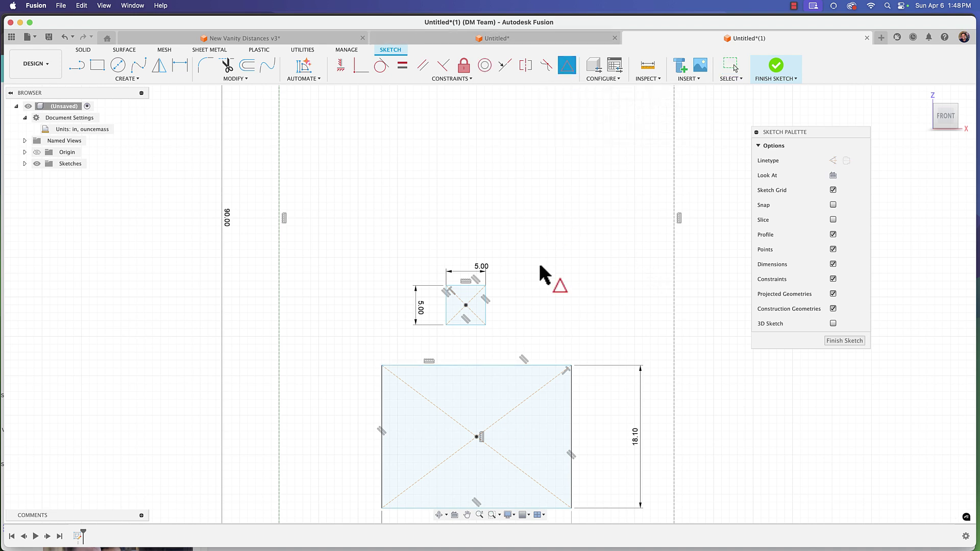
click(470, 325)
click(477, 366)
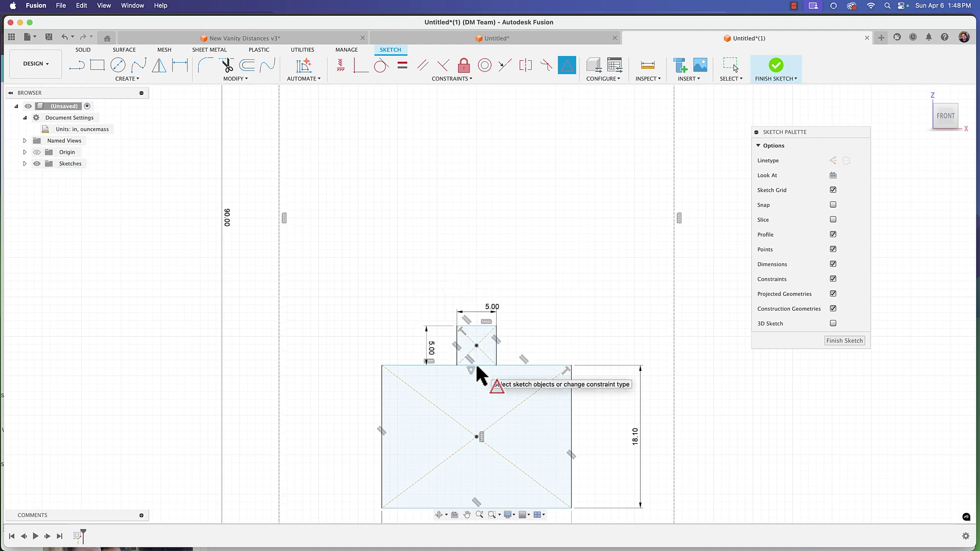
- Pan and zoom the view down the sketch and start a collinear constraint
scroll(486, 365, down, 1)
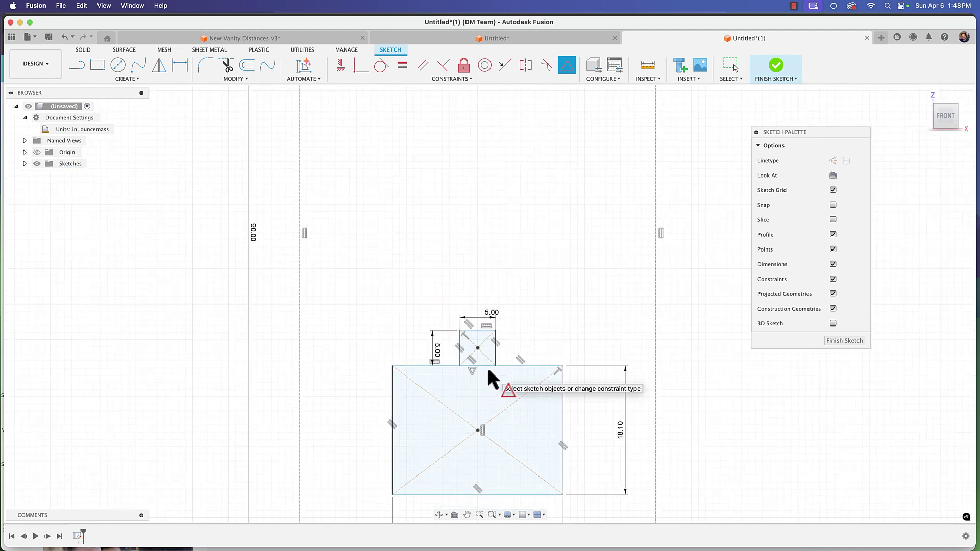
middle_drag(486, 366, 478, 325)
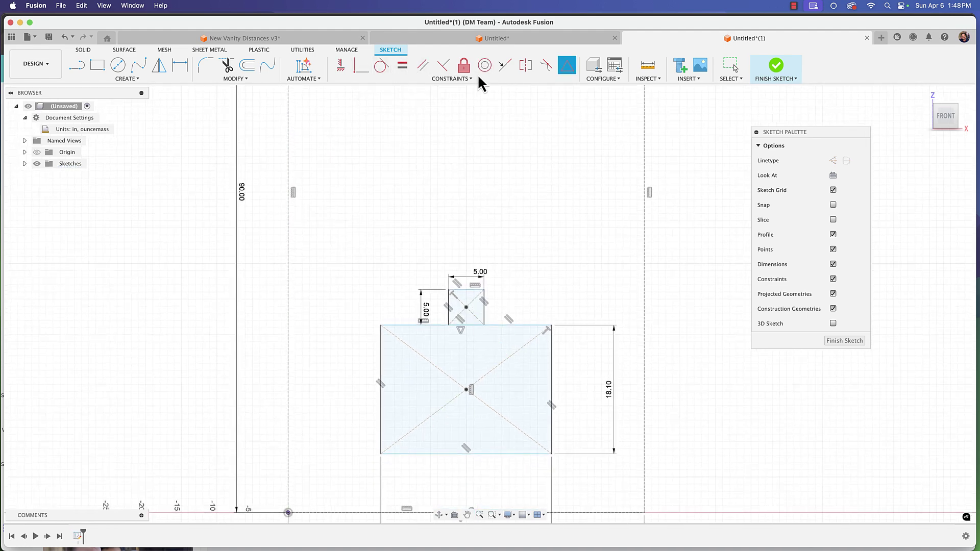
scroll(508, 175, down, 1)
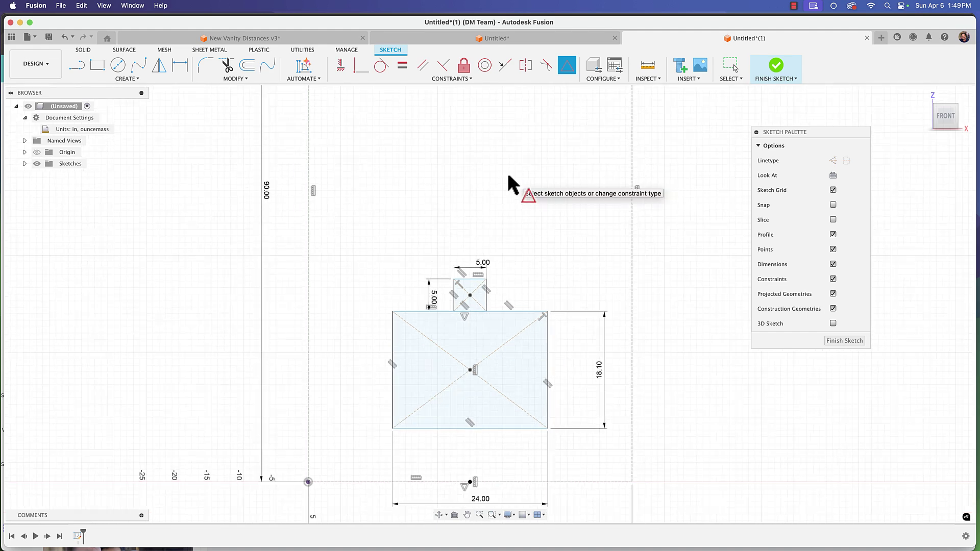
scroll(507, 176, down, 1)
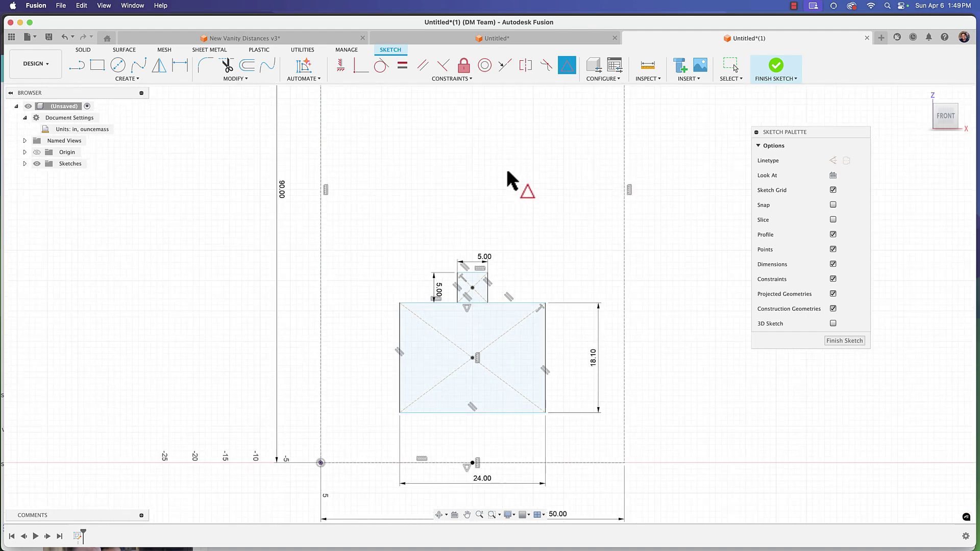
scroll(501, 188, down, 1)
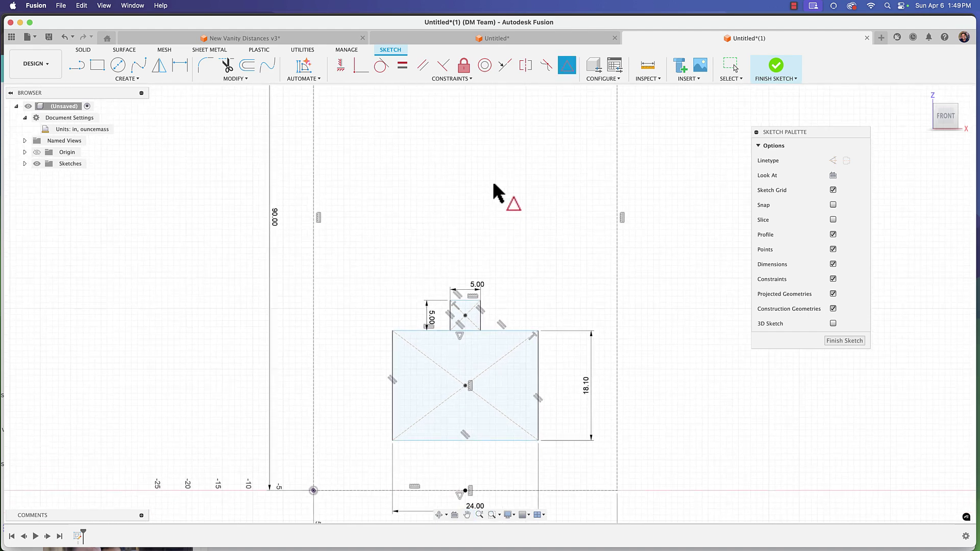
click(503, 77)
middle_drag(481, 201, 485, 232)
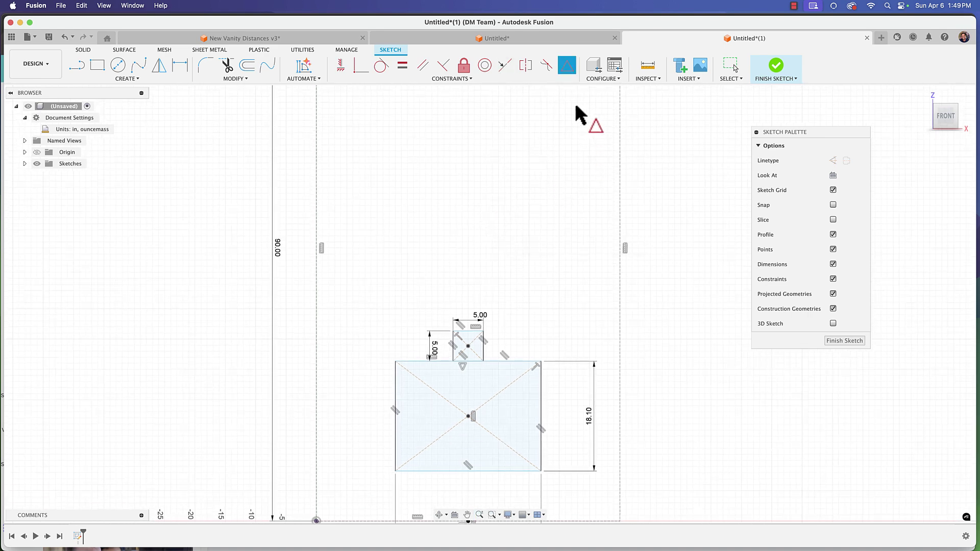
click(451, 69)
middle_drag(500, 139, 501, 157)
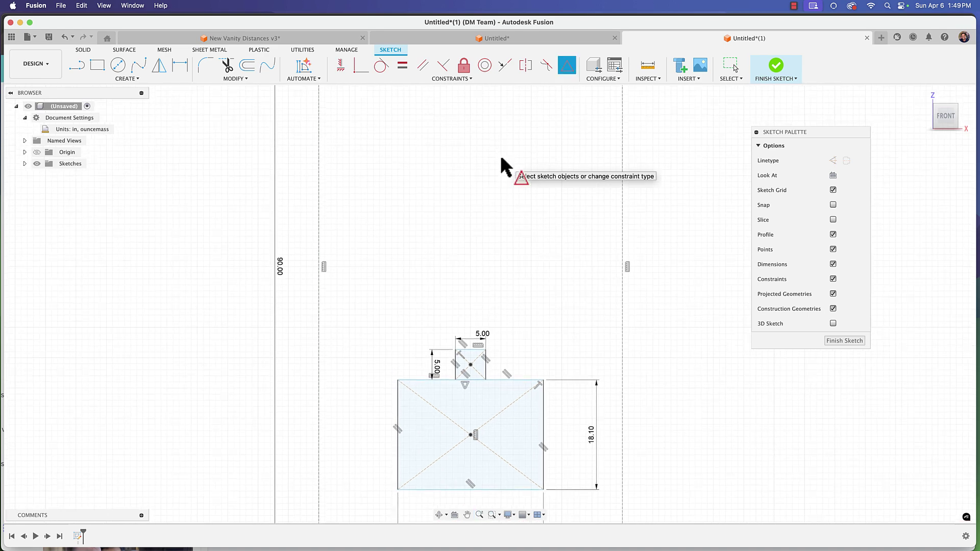
key(Escape)
middle_drag(515, 194, 404, 171)
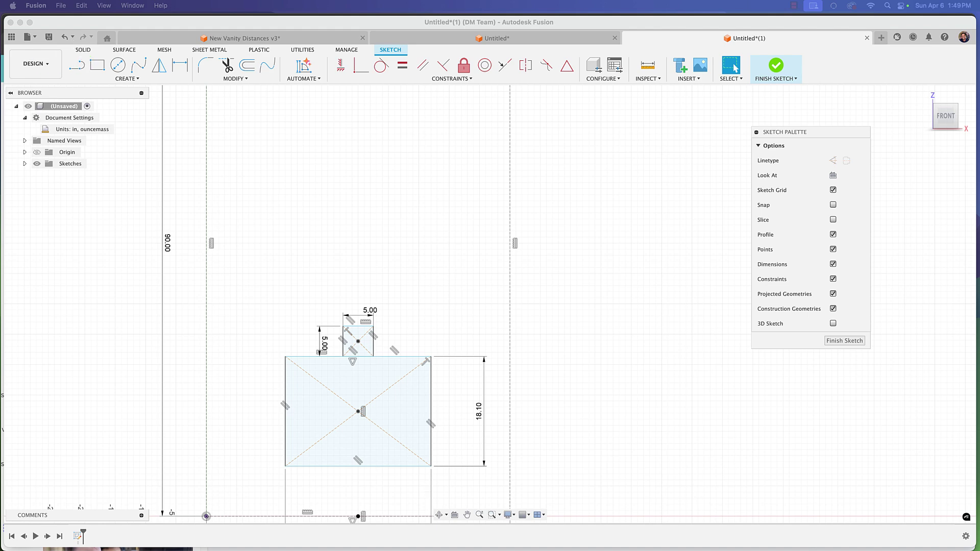
key(super+Tab)
drag(39, 31, 492, 66)
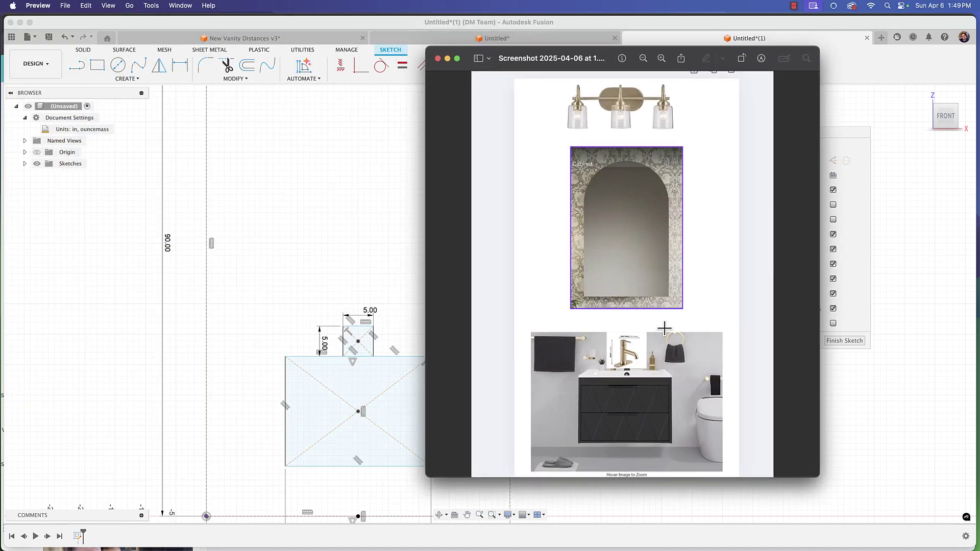
click(449, 59)
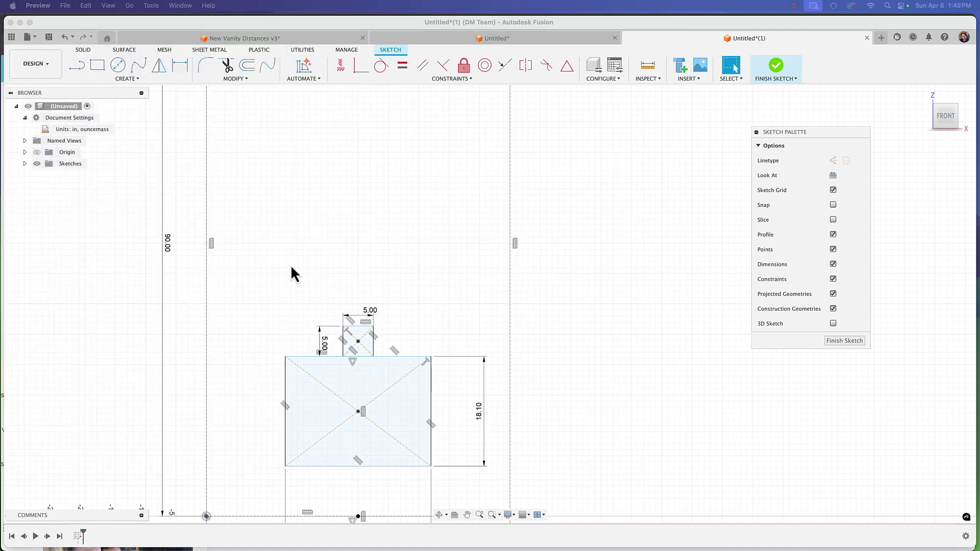
middle_drag(300, 257, 315, 273)
- Draw the cabinet's right side, bottom edge and left side above the faucet
scroll(316, 273, up, 2)
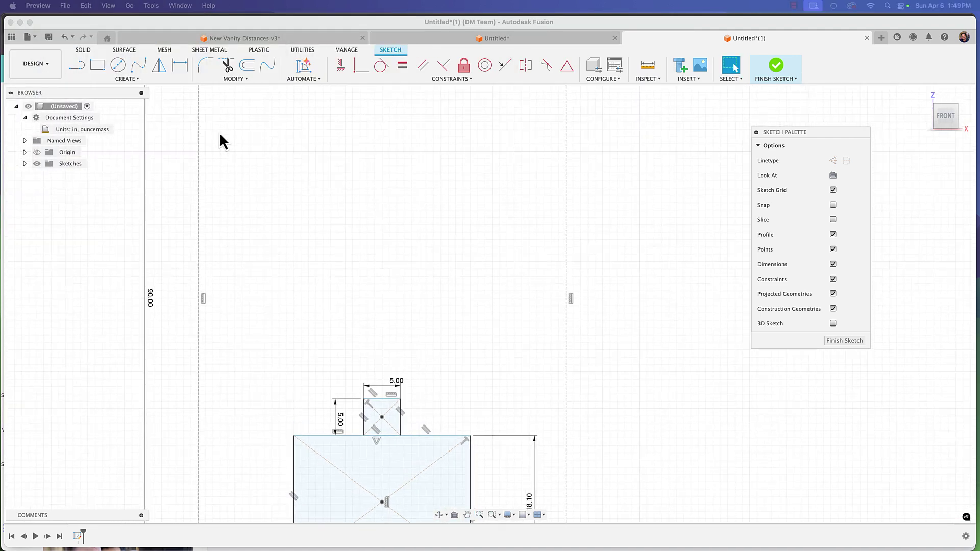
click(127, 78)
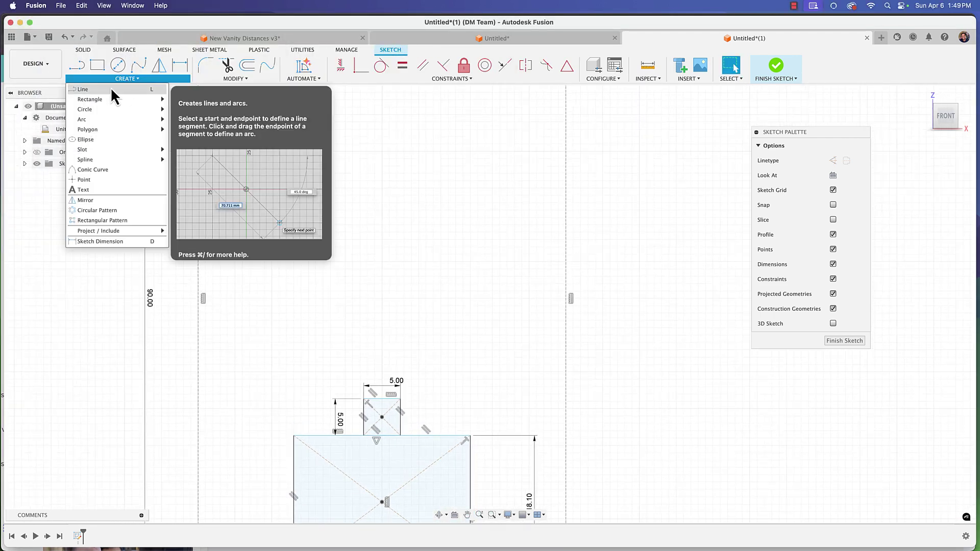
key(l)
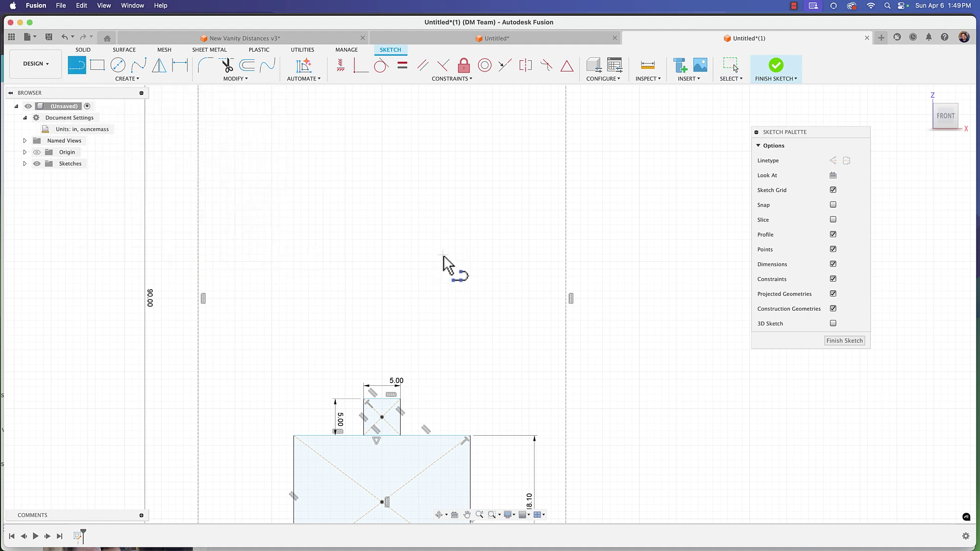
click(441, 235)
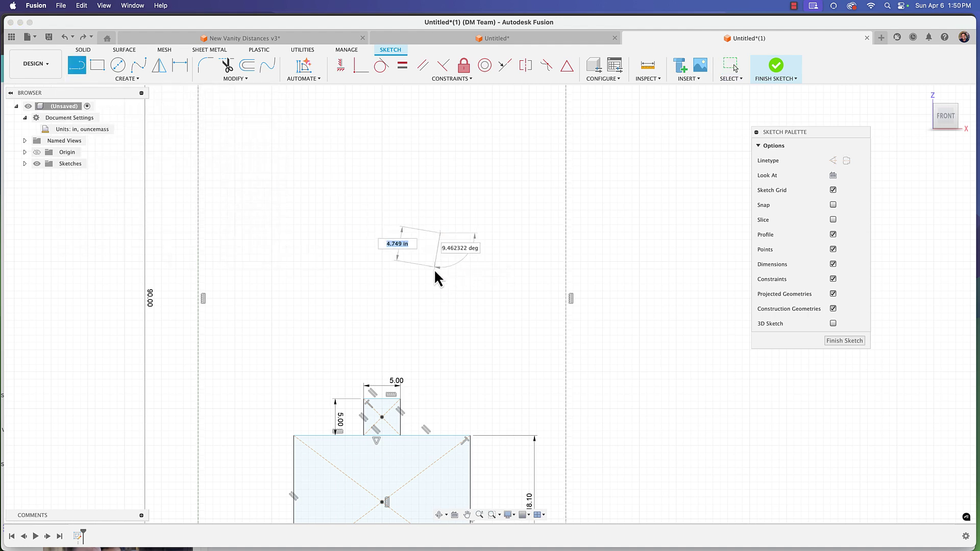
click(440, 321)
click(369, 321)
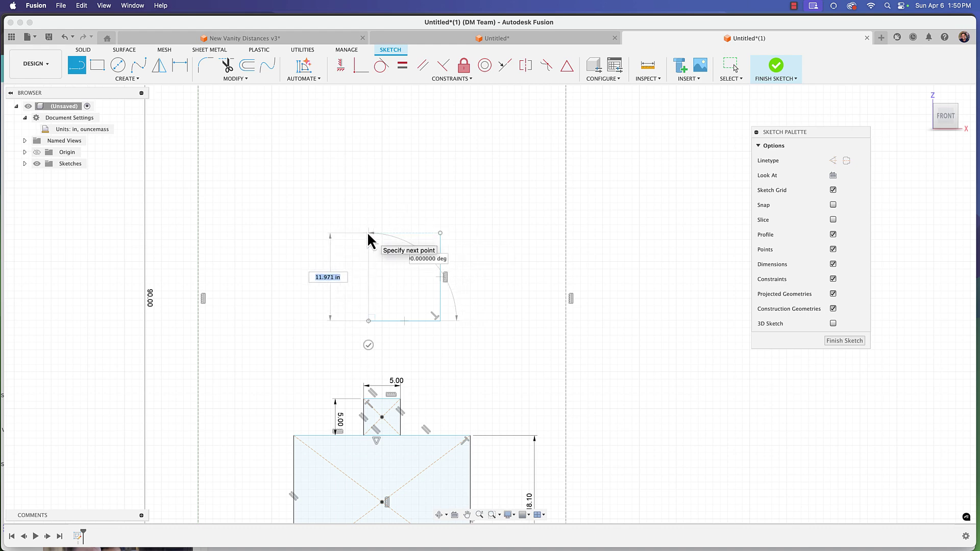
click(369, 233)
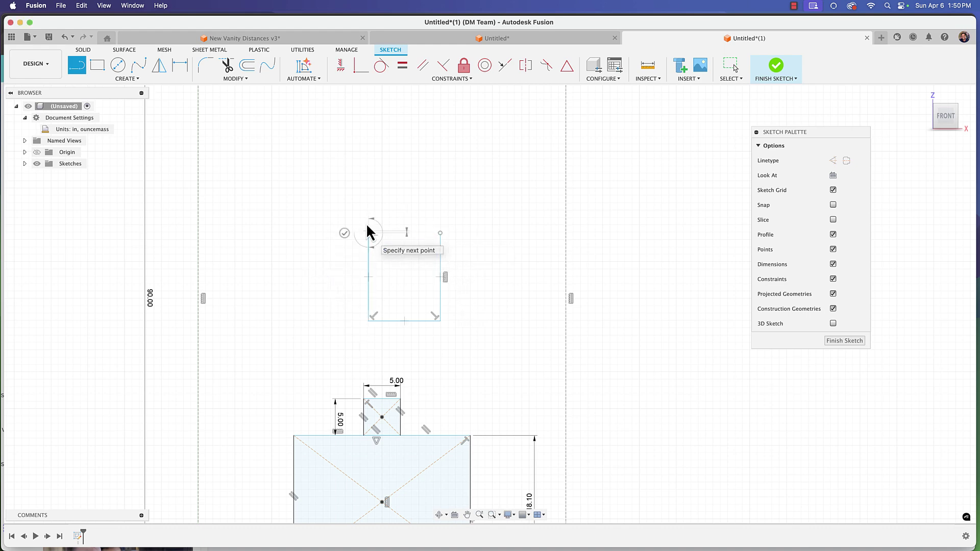
- Draw a tangent arc across the top joining the two cabinet sides
scroll(363, 233, up, 3)
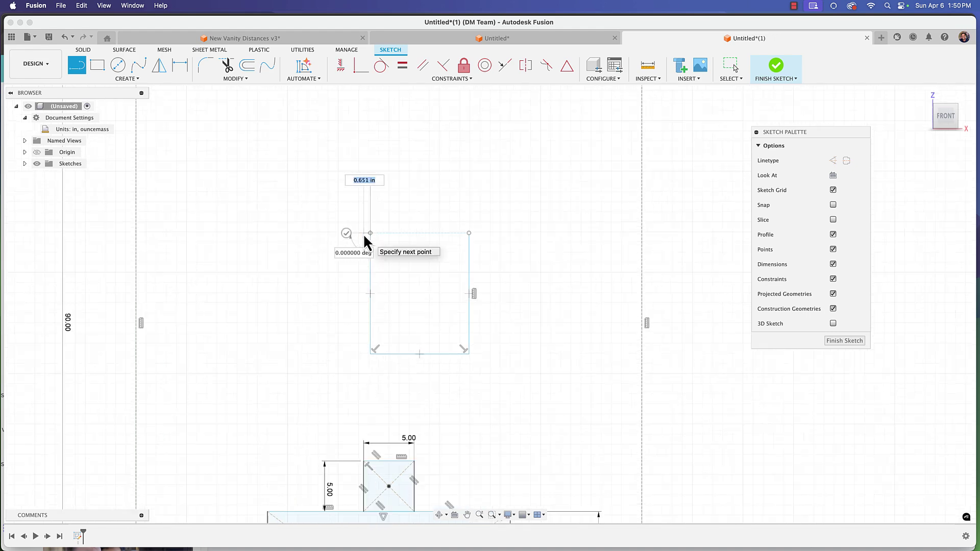
scroll(363, 234, up, 2)
middle_drag(366, 238, 338, 233)
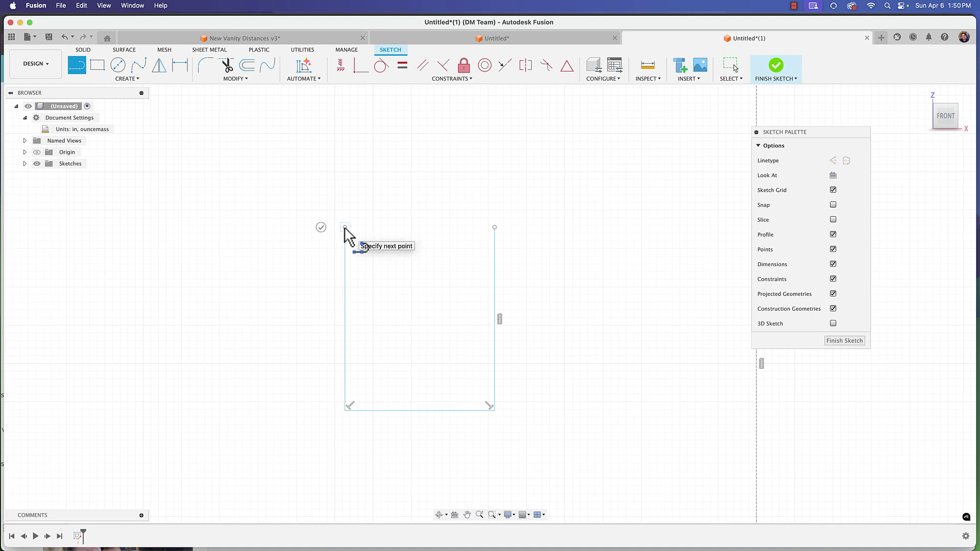
mouse_move(345, 228)
mouse_down()
mouse_move(367, 197)
mouse_move(412, 180)
mouse_move(494, 227)
mouse_up()
scroll(494, 265, down, 3)
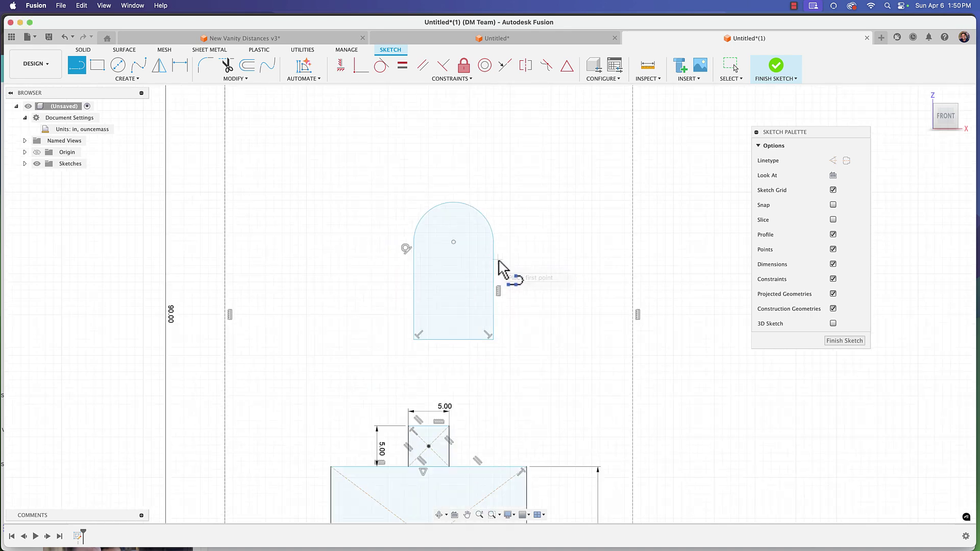
key(Escape)
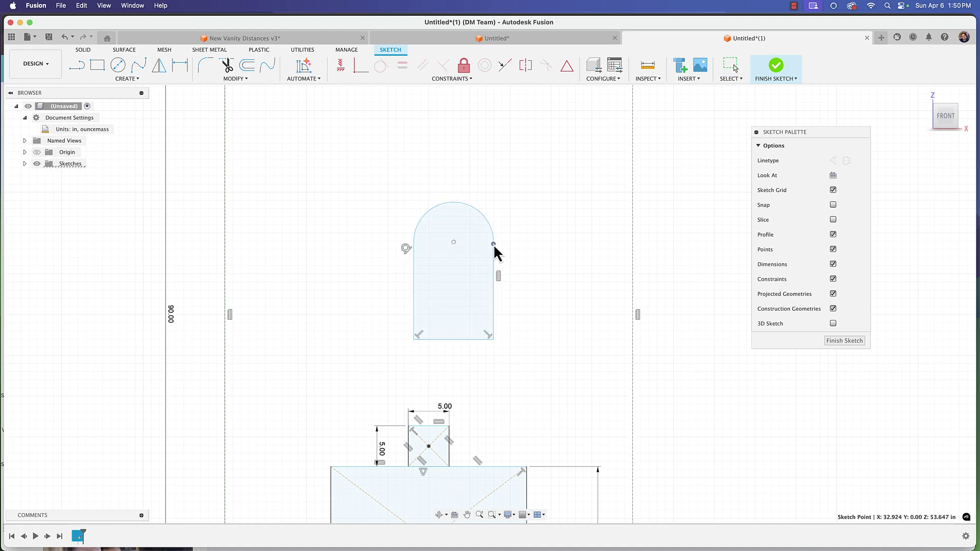
- Make the arc tangent to the cabinet's right side
key(Escape)
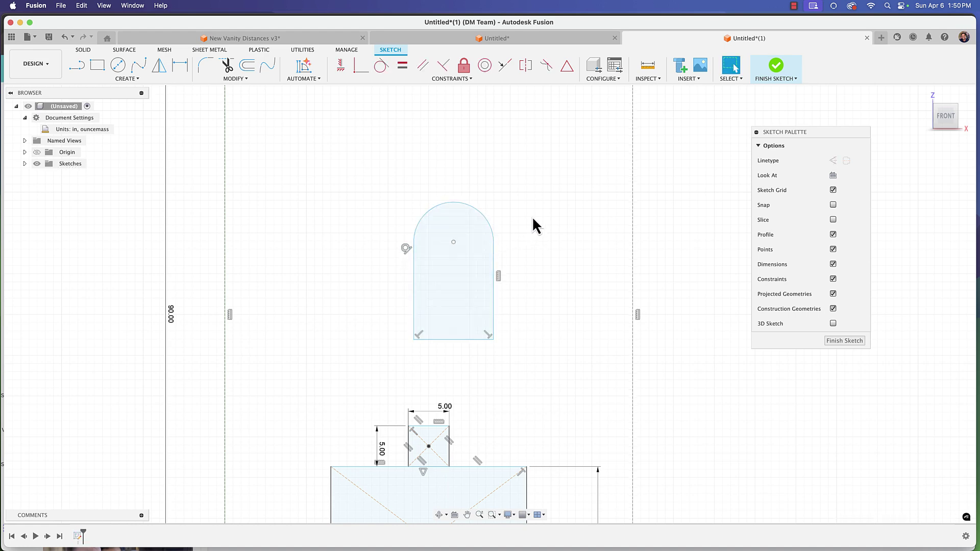
click(381, 67)
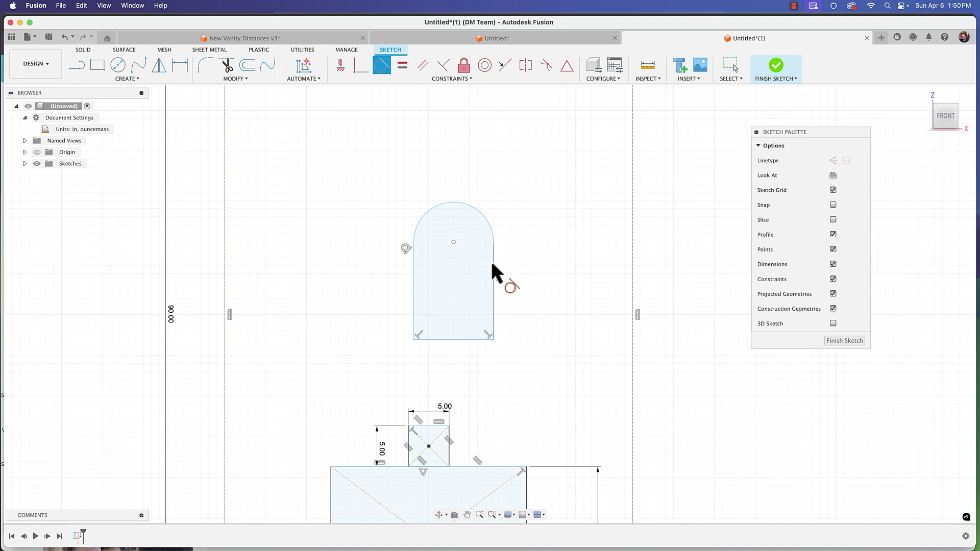
click(488, 219)
key(Escape)
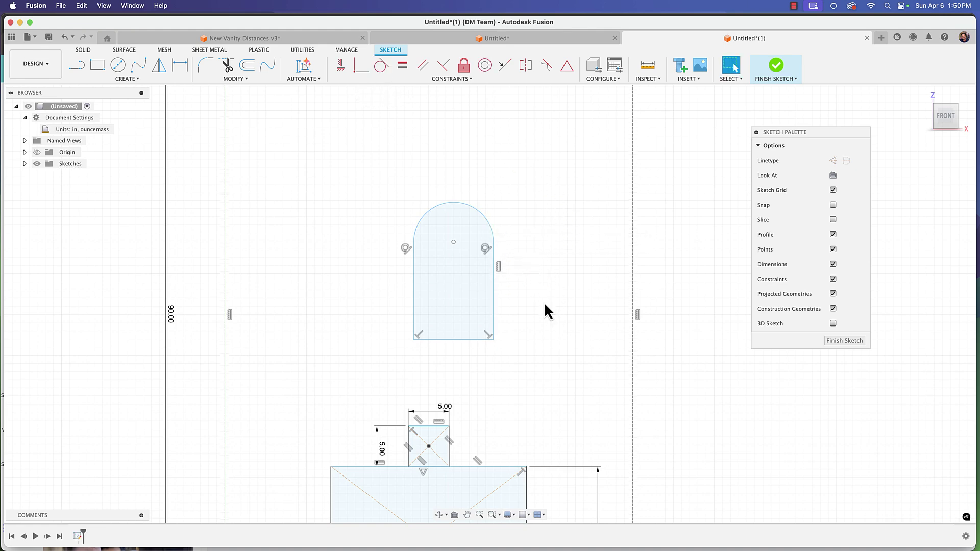
- Dimension the arch's bottom line as 20 in wide
scroll(545, 304, down, 2)
key(d)
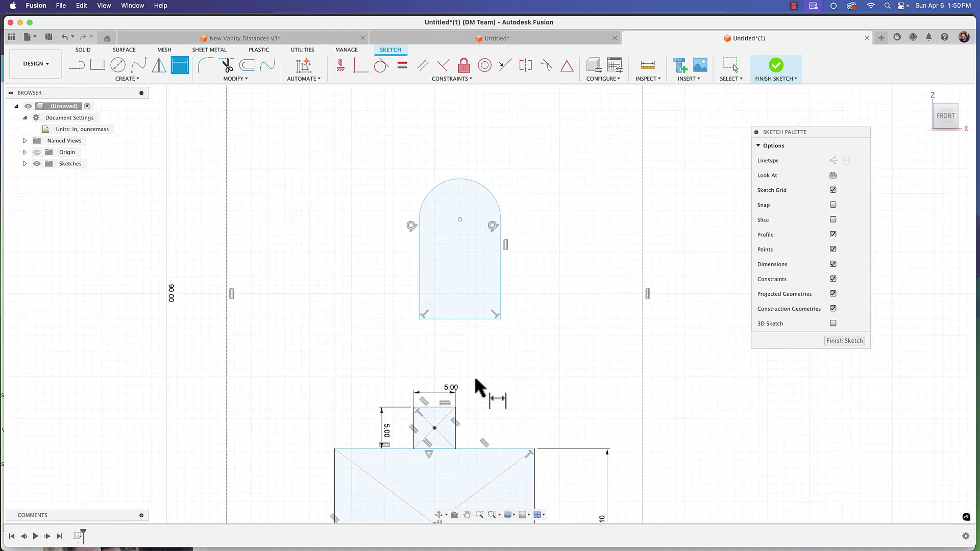
click(460, 319)
click(456, 338)
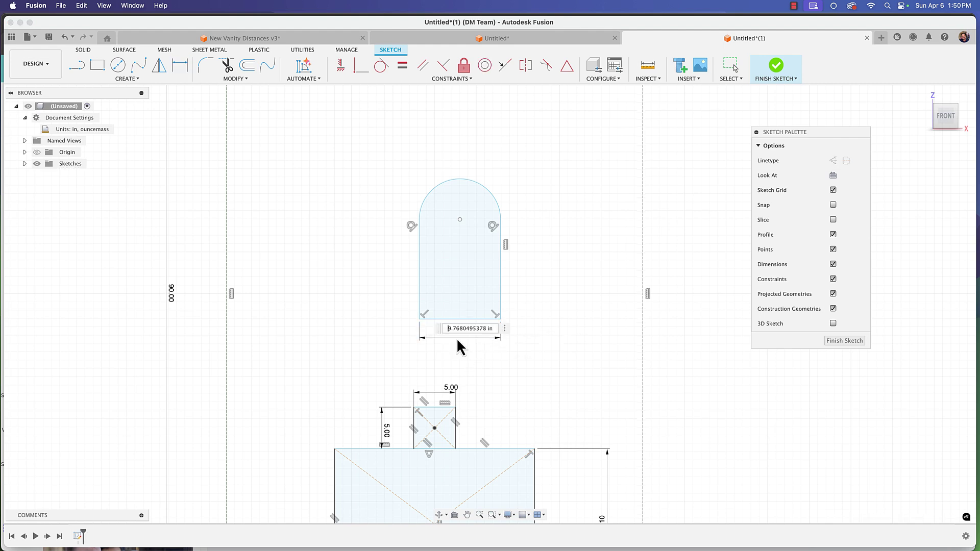
text(20)
key(Return)
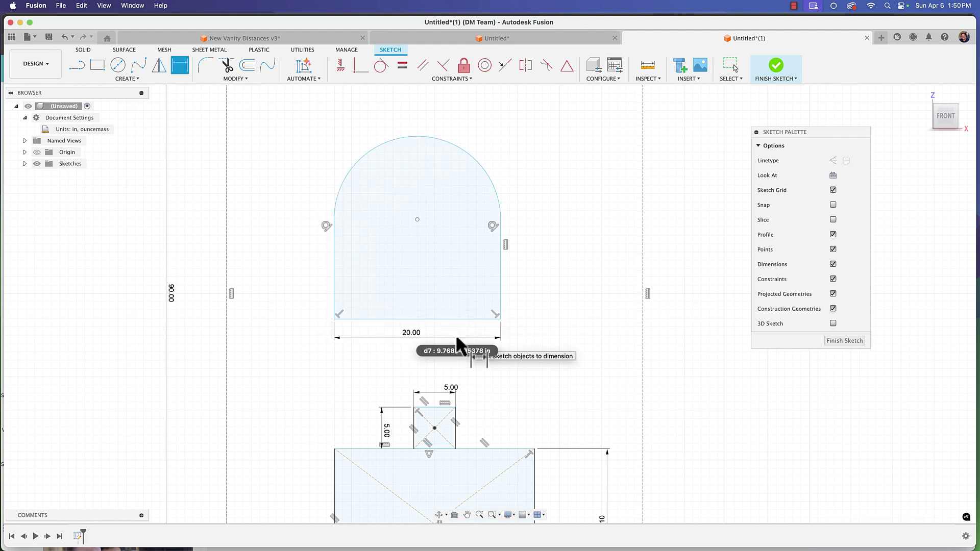
- Try a bottom-to-arc height dimension, then cancel the unwanted centre distance
scroll(457, 337, up, 1)
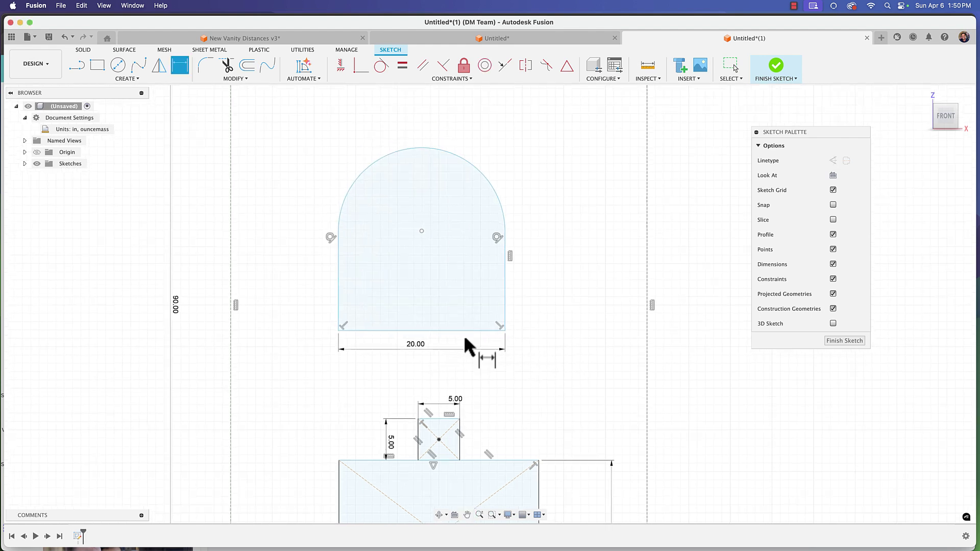
click(424, 329)
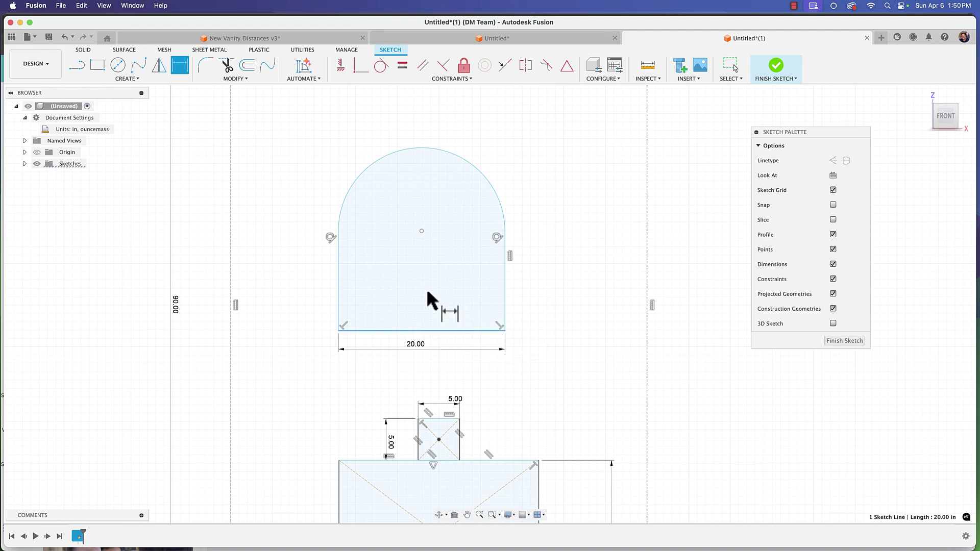
click(420, 148)
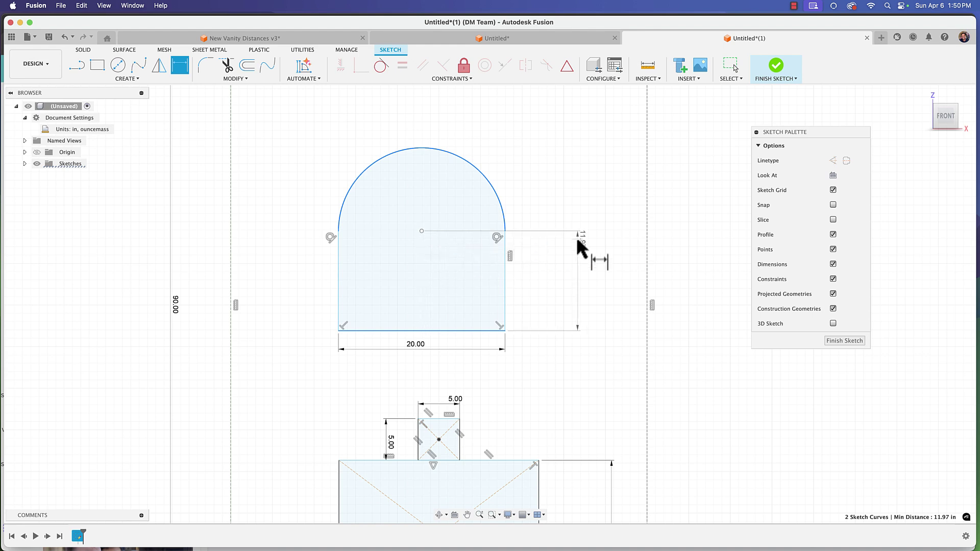
key(Escape)
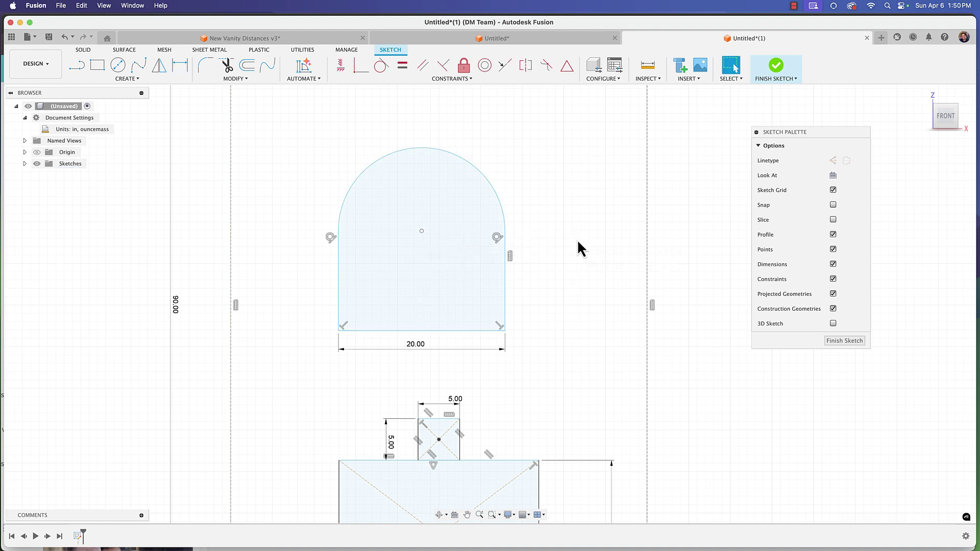
- Dimension the height from the bottom line to the arc's top tangent as 32 in
key(d)
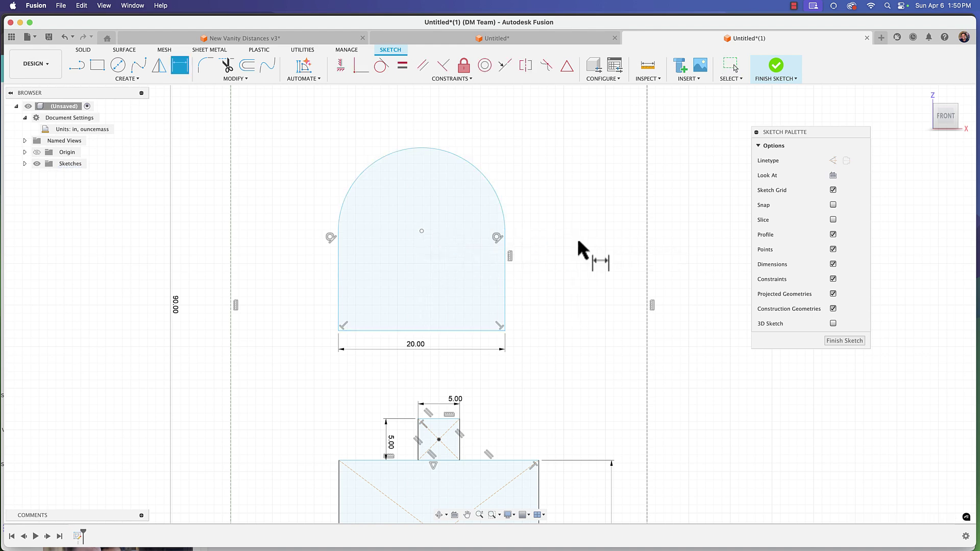
click(437, 330)
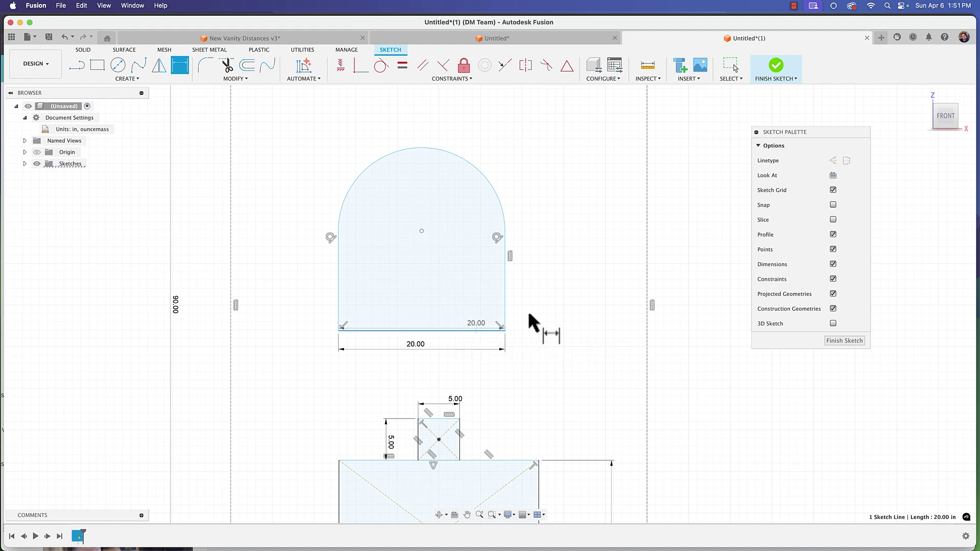
right_click(545, 297)
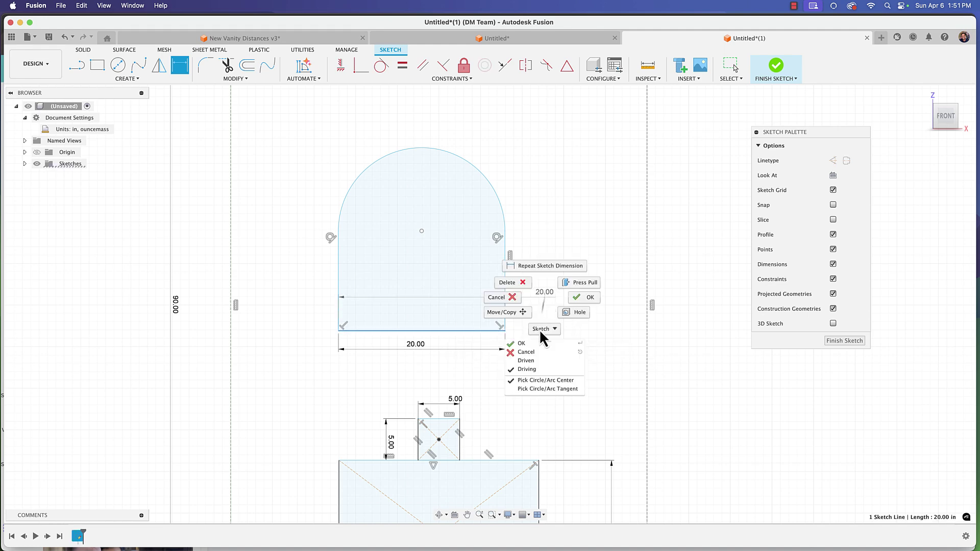
click(530, 391)
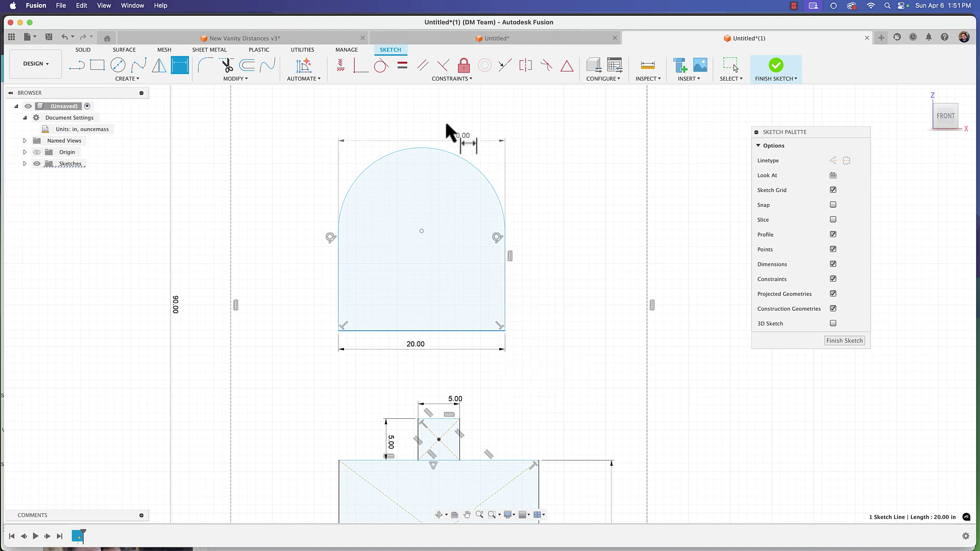
click(422, 148)
click(560, 167)
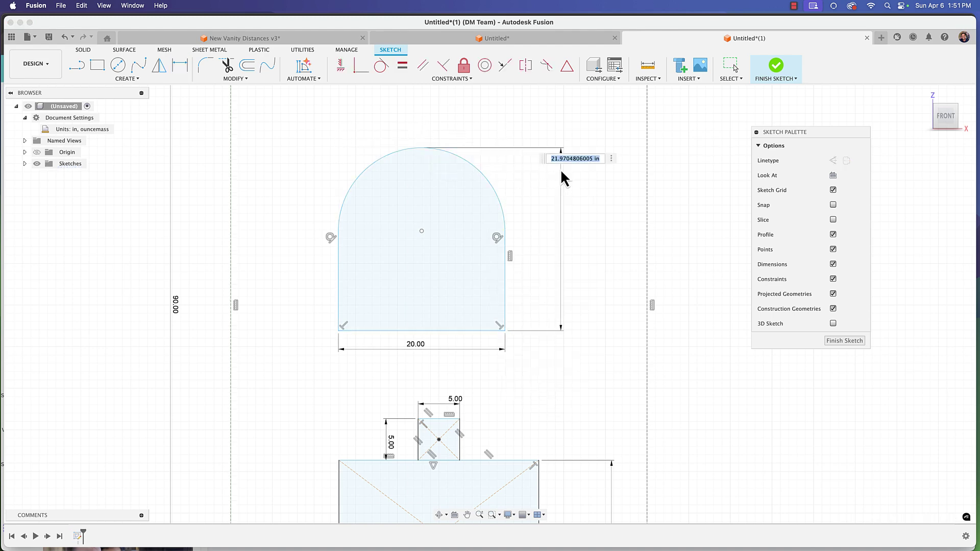
text(32)
key(Return)
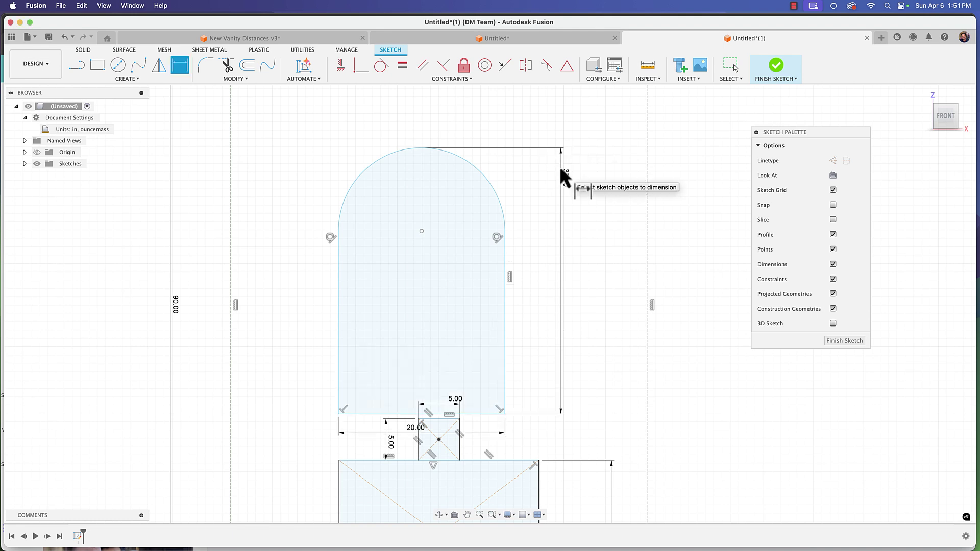
scroll(556, 184, down, 2)
key(Escape)
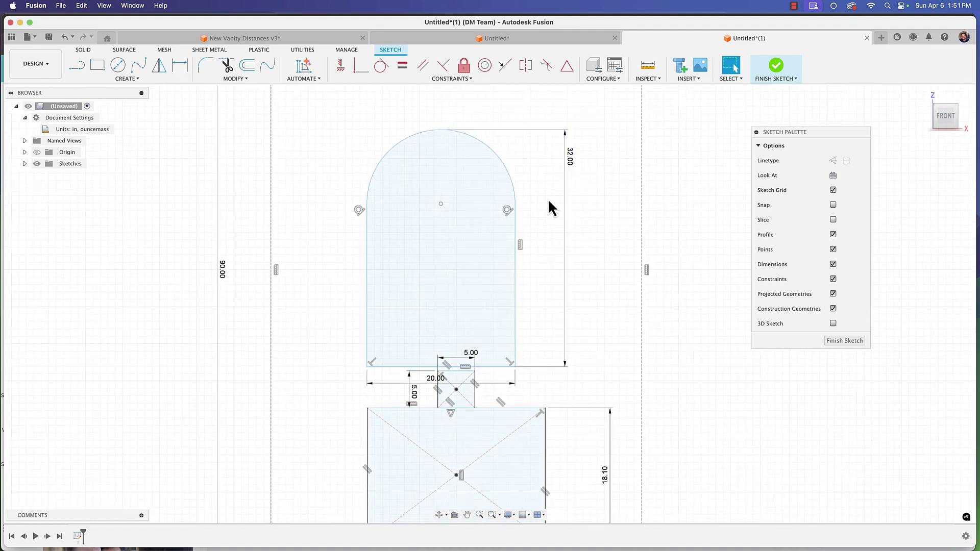
- Select the whole arch outline and drag it higher above the vanity
double_click(518, 274)
mouse_move(514, 279)
mouse_down()
mouse_move(563, 232)
mouse_move(537, 233)
mouse_move(540, 219)
mouse_up()
scroll(540, 228, down, 3)
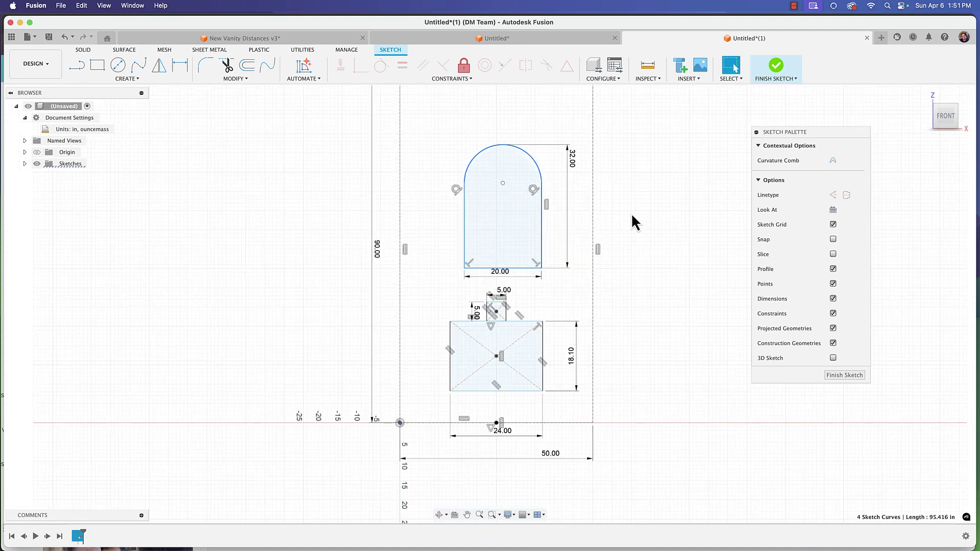
middle_drag(623, 218, 555, 242)
click(427, 445)
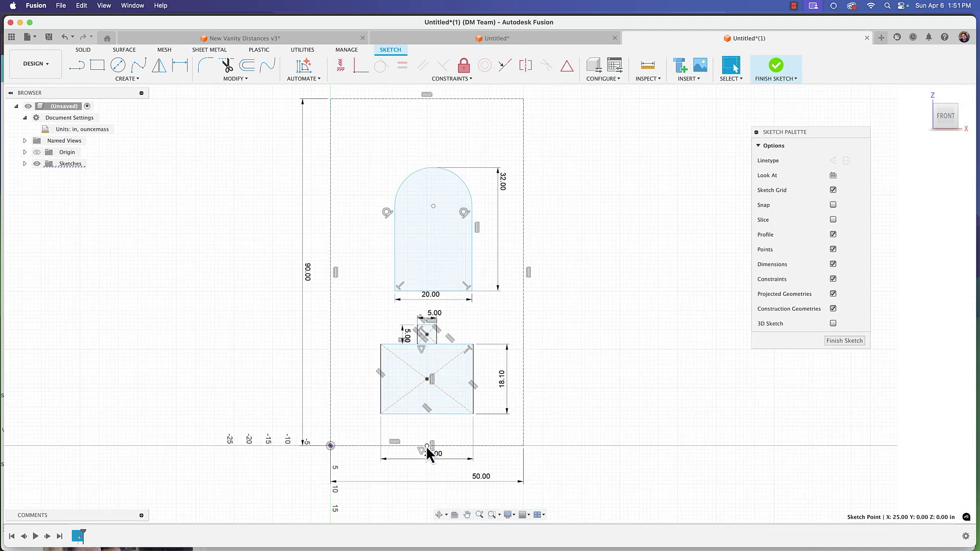
click(633, 291)
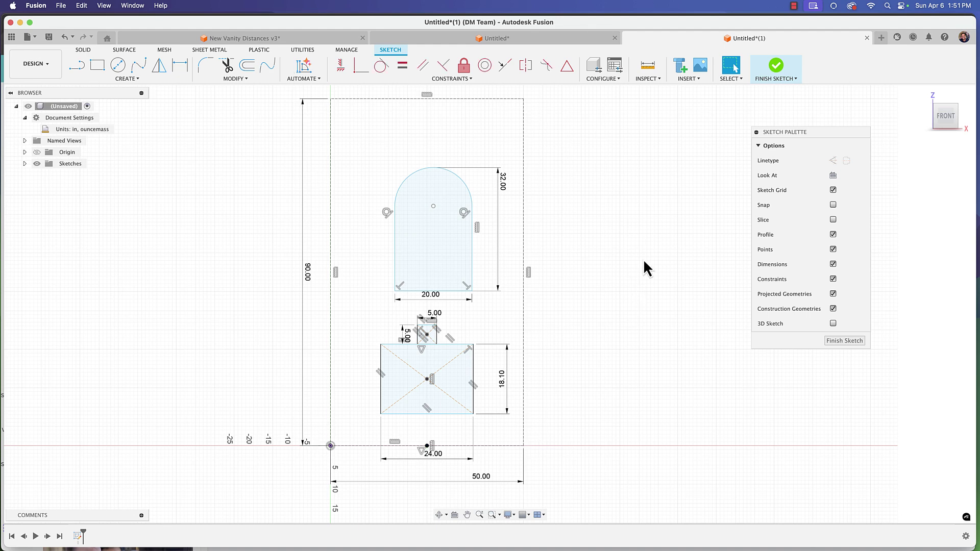
- Vertically align the arch's centre point with the vanity's bottom midpoint
click(340, 67)
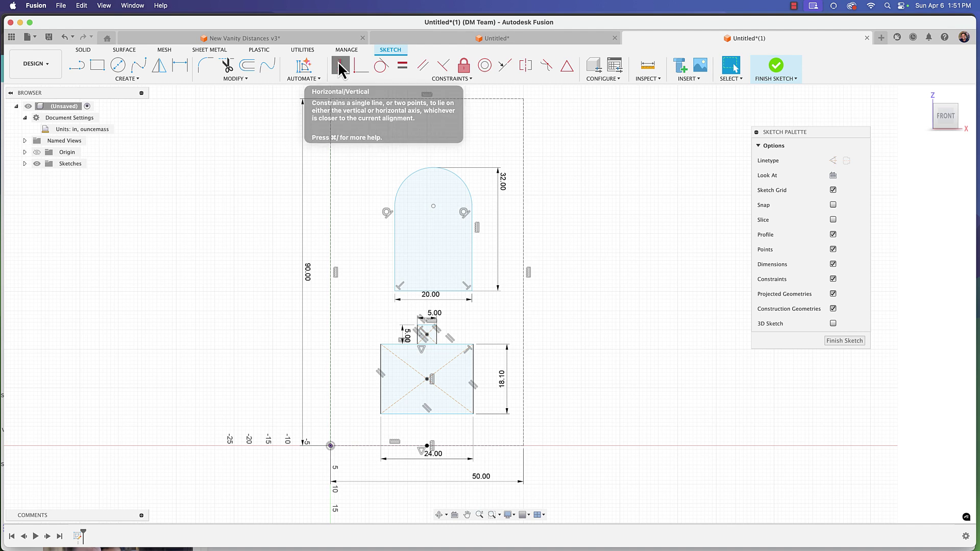
click(433, 206)
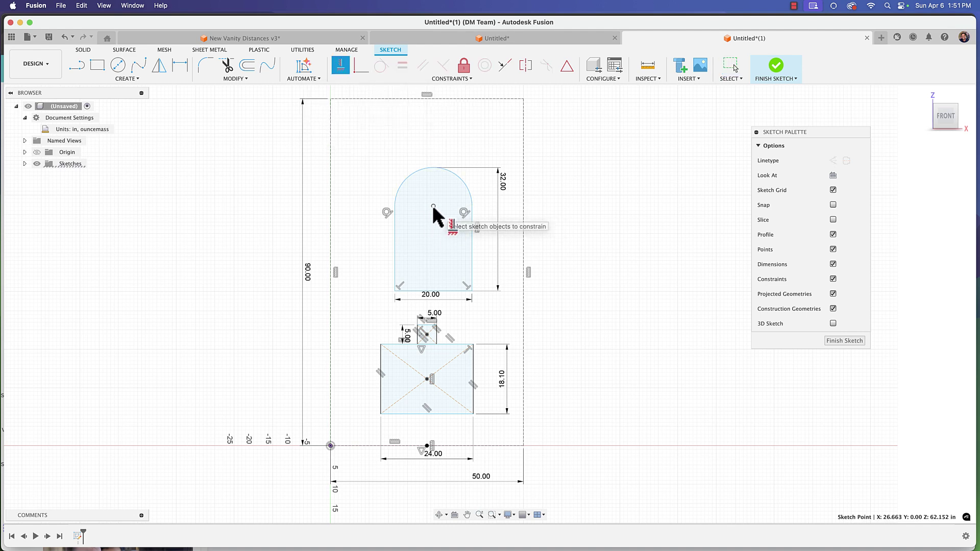
click(428, 446)
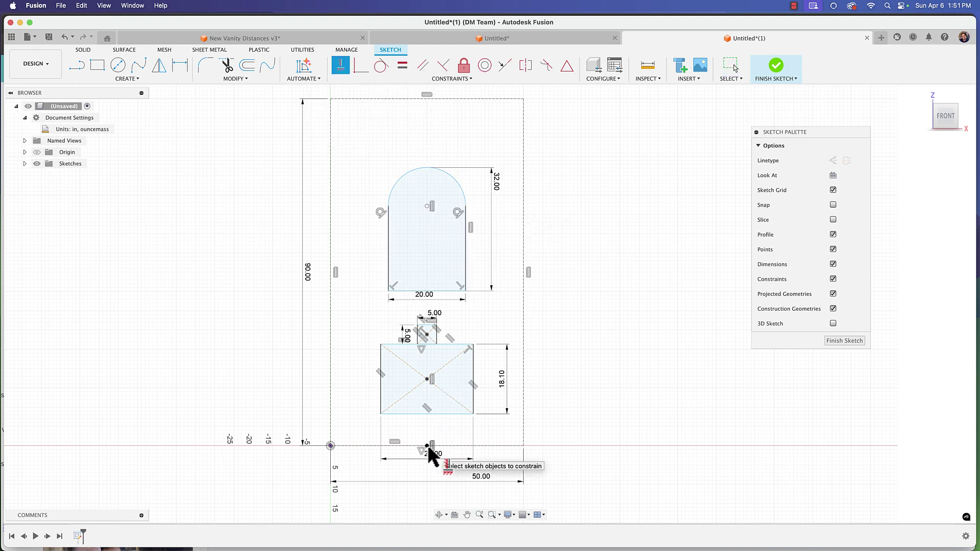
scroll(624, 342, down, 1)
scroll(610, 278, up, 2)
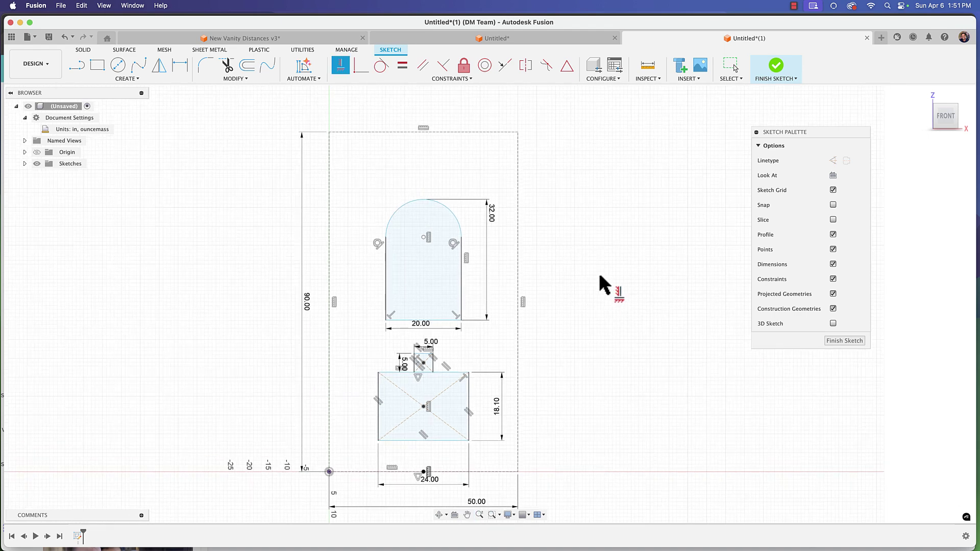
- Read the 24.13 × 9.92 in fixture size in 'Lights with Dimensions', then drag the image off-screen
key(super+Tab)
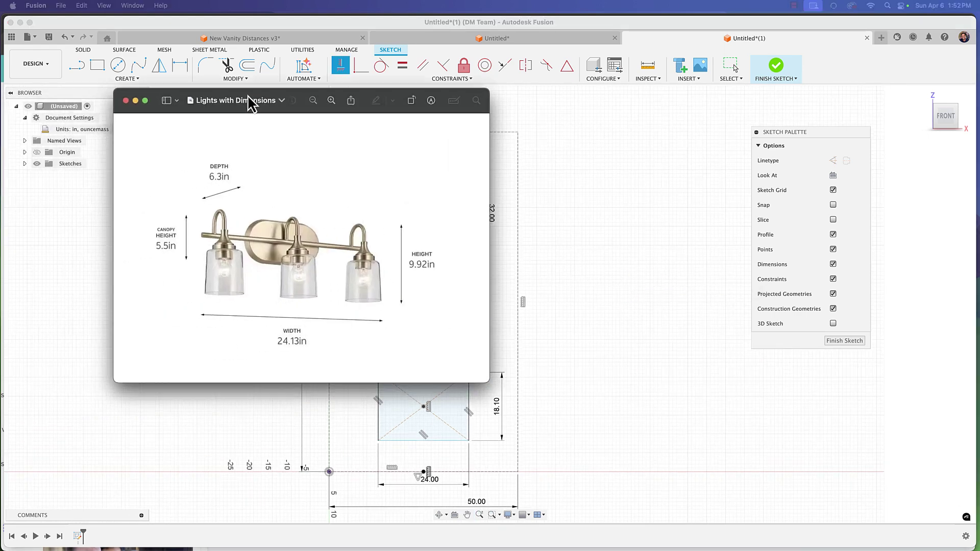
drag(253, 97, 304, 108)
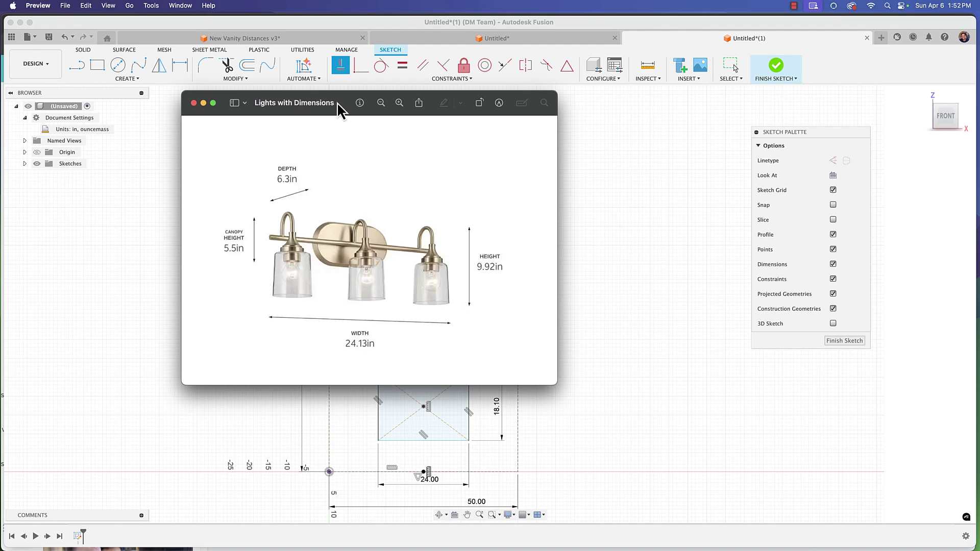
drag(339, 106, 0, 94)
click(644, 289)
- Draw the light fixture rectangle 9.92 in high by 24.13 in wide
key(r)
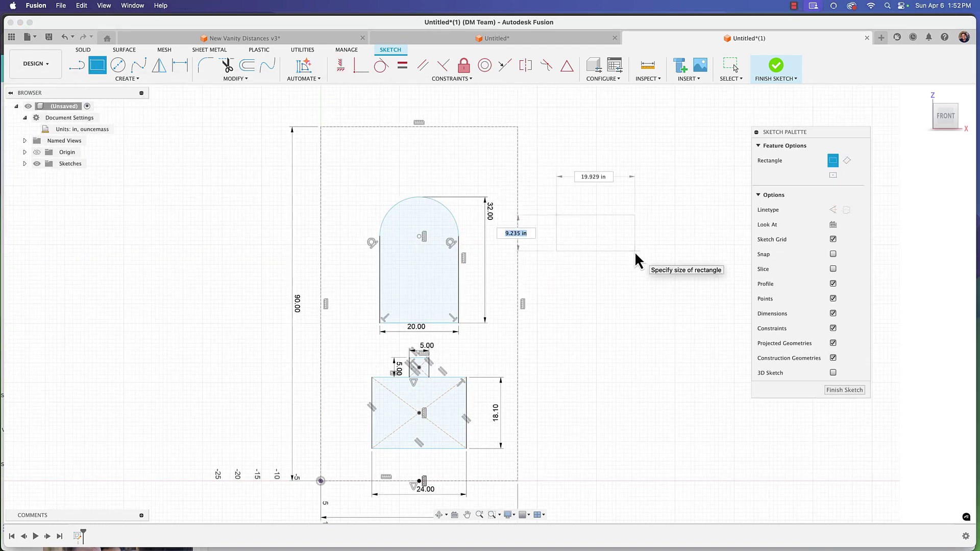
text(9.92)
key(Tab)
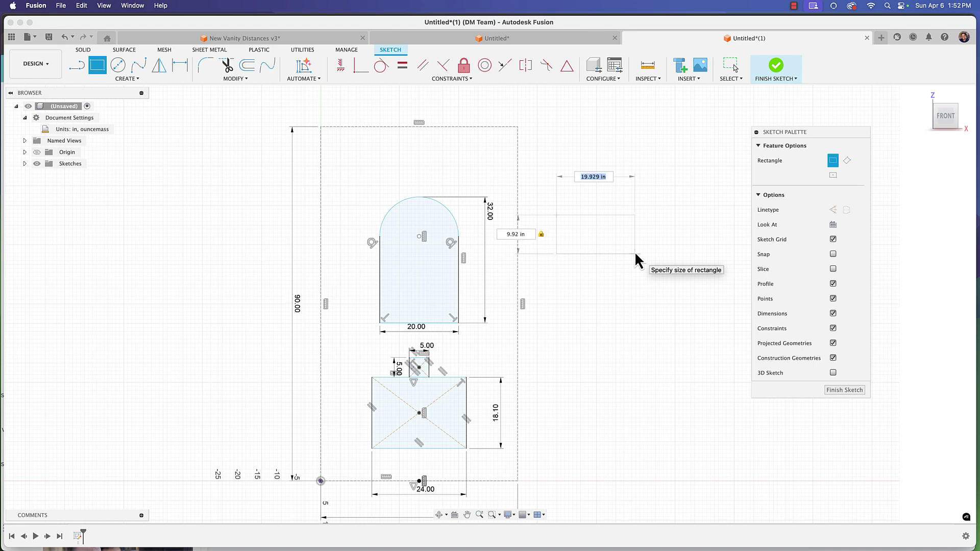
text(24.13)
key(Return)
key(Escape)
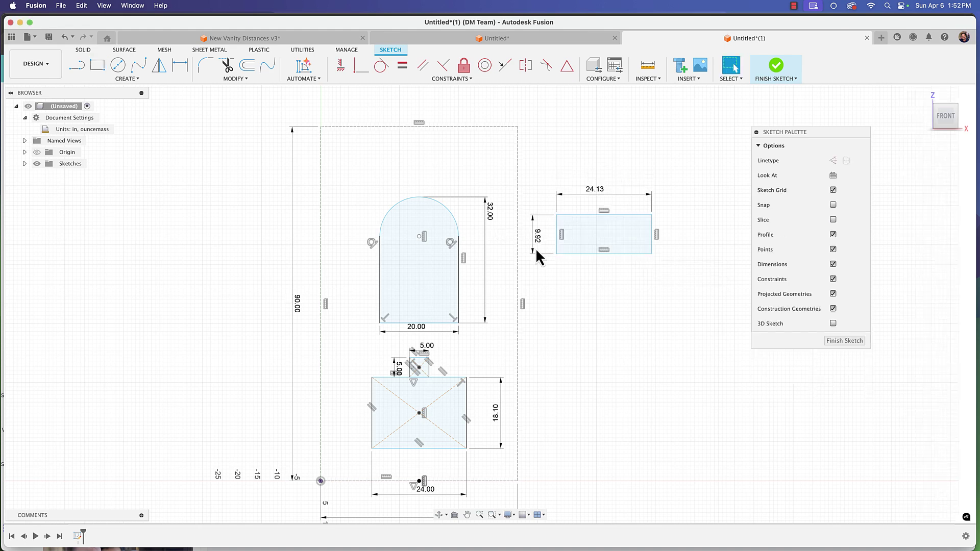
- Move the 24.13 dimension below the rectangle and draw a corner-to-corner diagonal
scroll(557, 254, up, 1)
scroll(620, 220, up, 3)
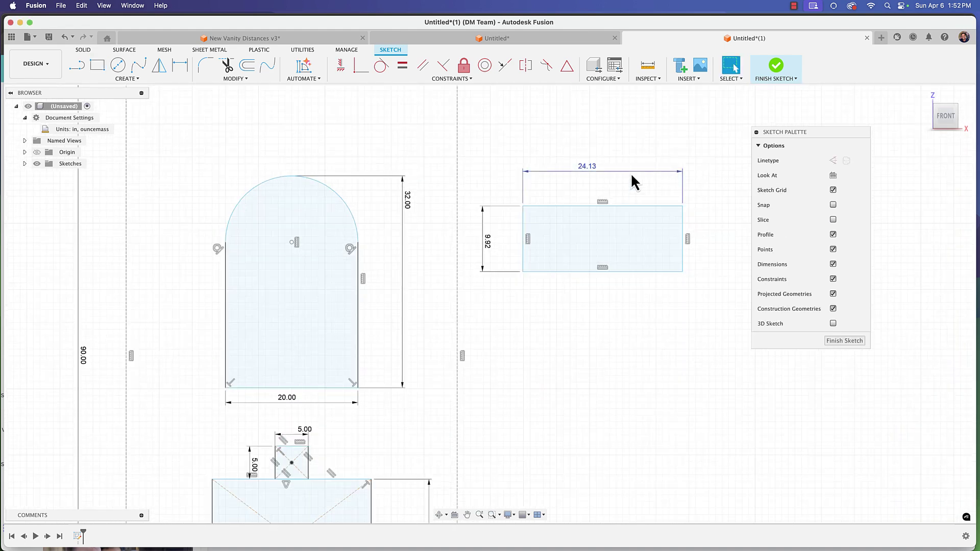
drag(631, 175, 636, 293)
scroll(636, 284, up, 1)
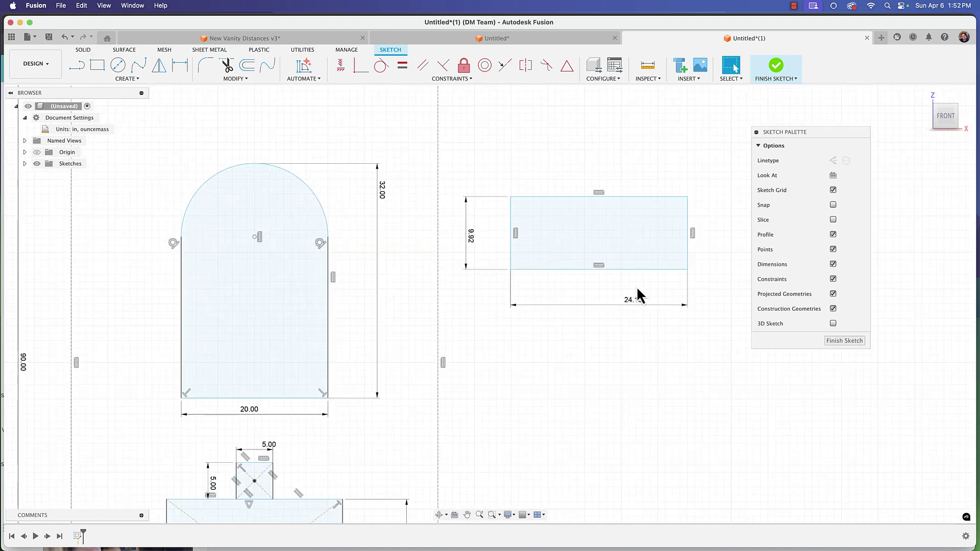
key(l)
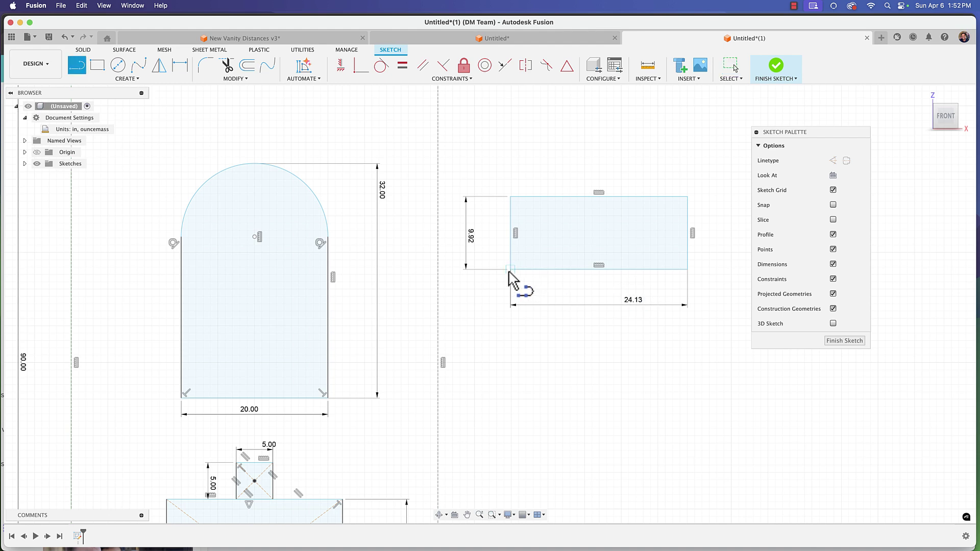
click(510, 269)
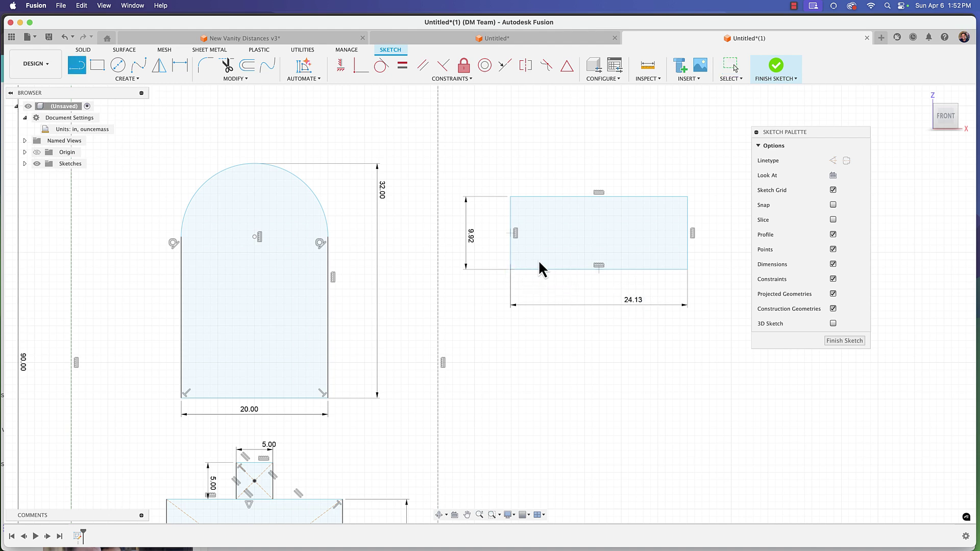
click(687, 198)
key(Escape)
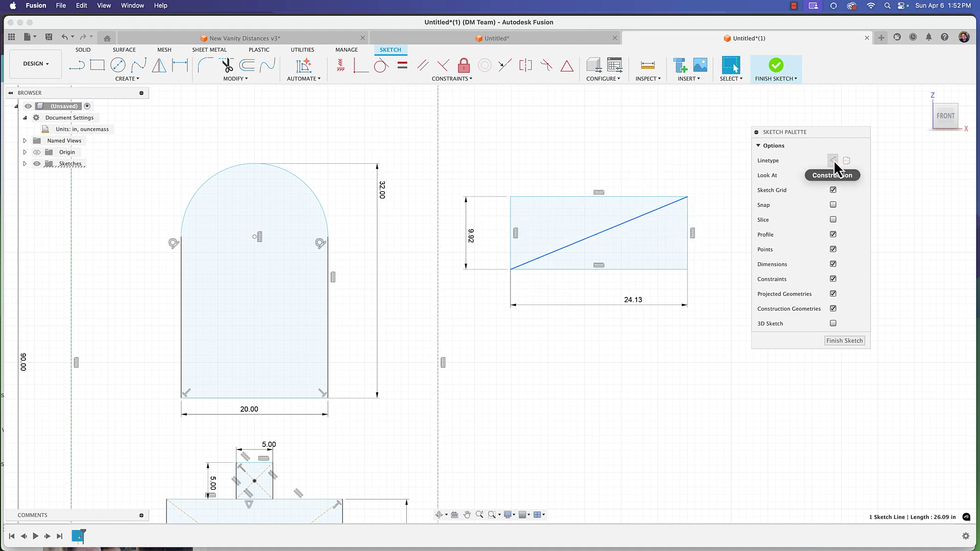
- Make the diagonal a construction line and place a sketch point at its midpoint
click(833, 161)
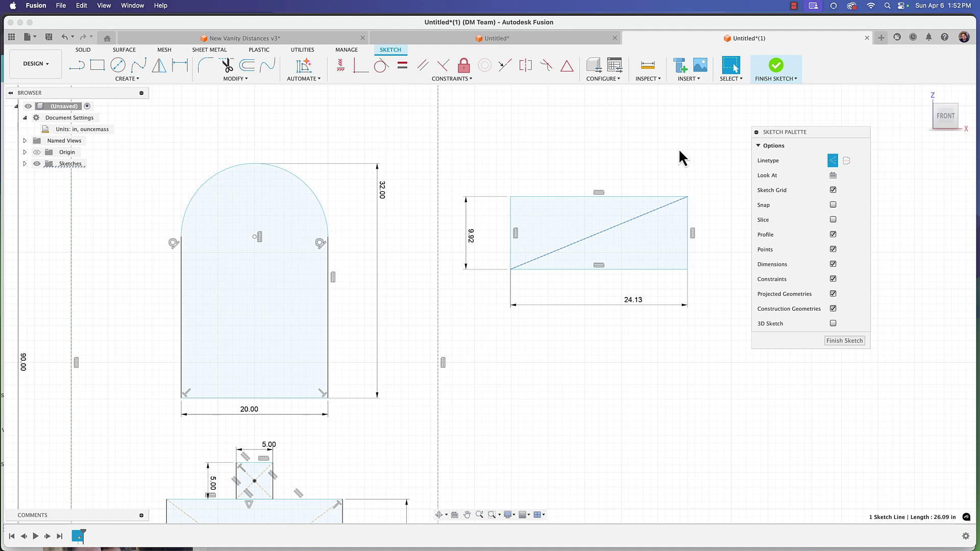
click(131, 78)
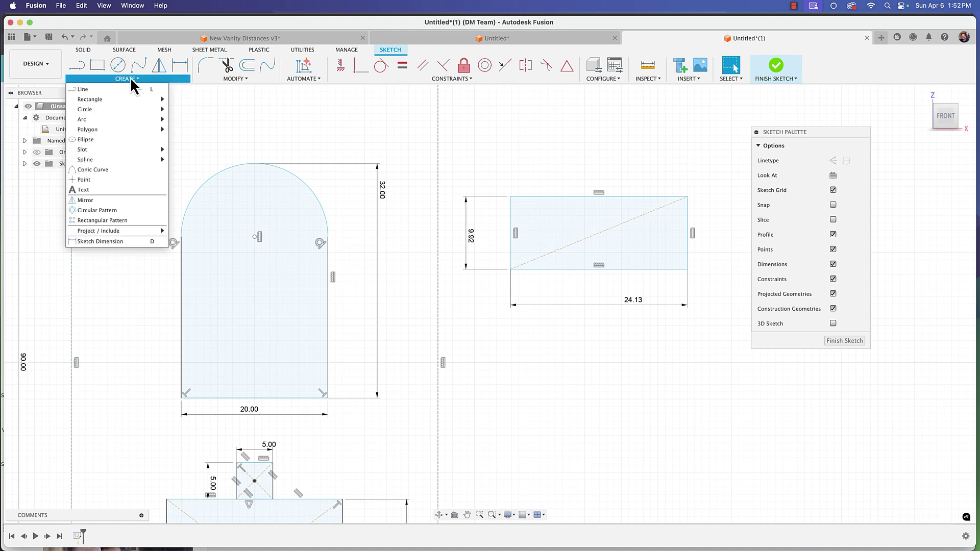
click(87, 180)
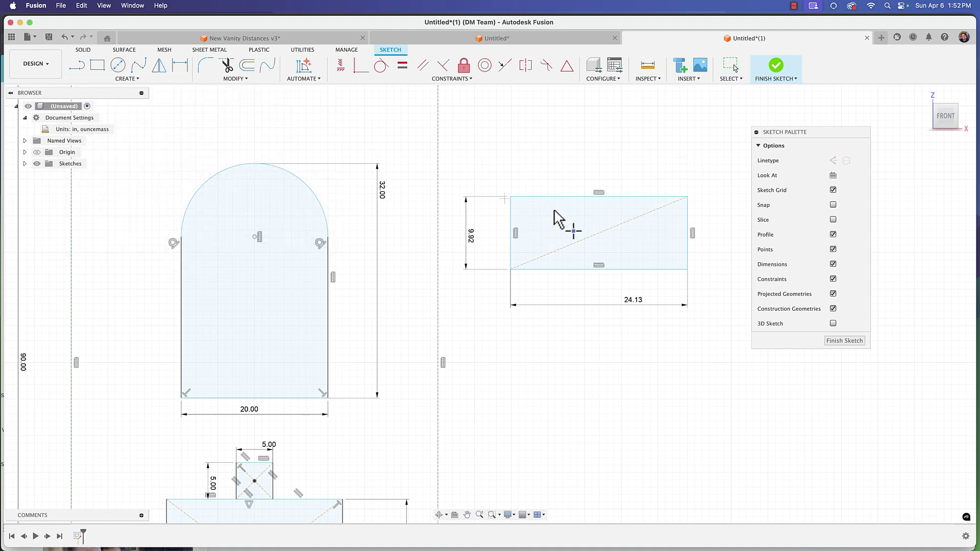
click(599, 234)
key(Escape)
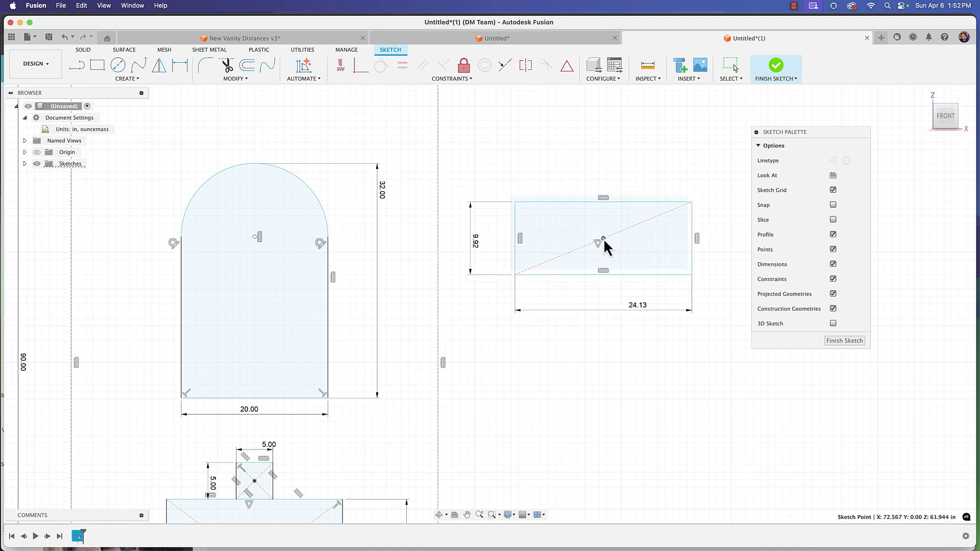
click(602, 238)
- Drag the light rectangle above the arched cabinet and vertically align its midpoint
middle_drag(518, 243, 729, 335)
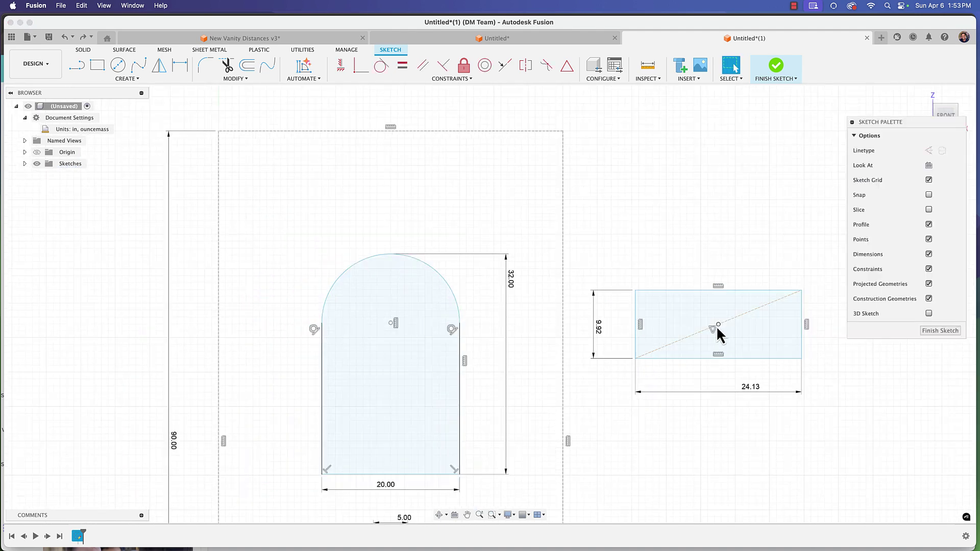
mouse_move(715, 326)
mouse_down()
mouse_move(414, 174)
mouse_move(394, 182)
mouse_up()
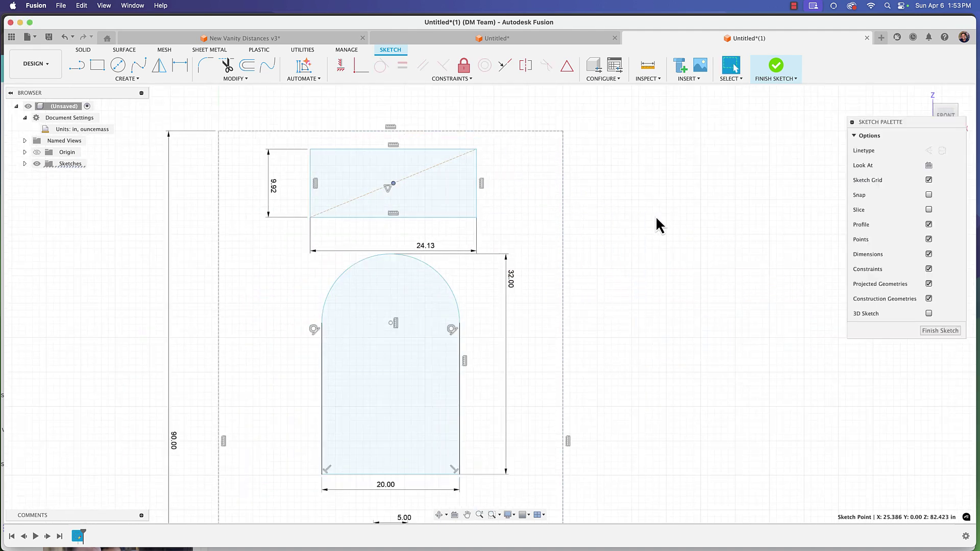
click(340, 65)
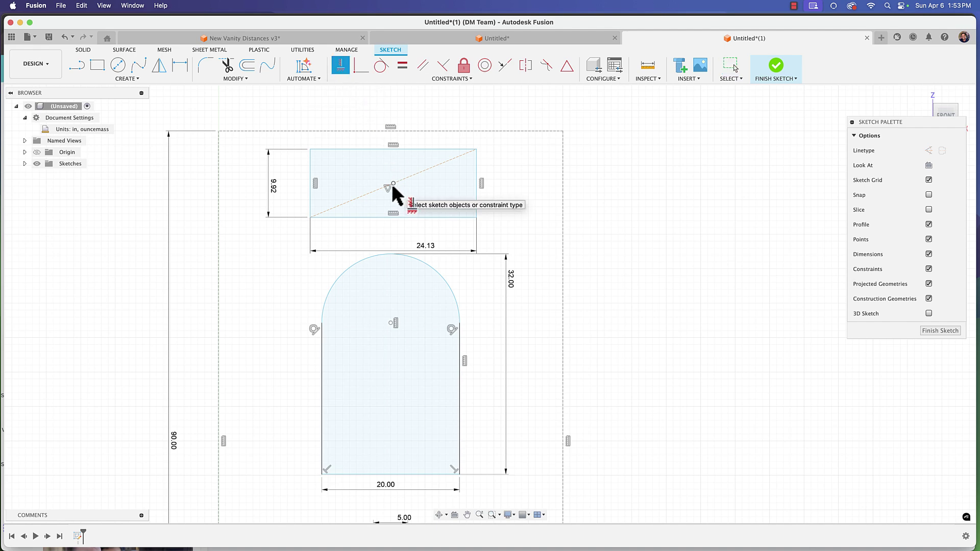
scroll(394, 256, down, 5)
scroll(394, 367, down, 3)
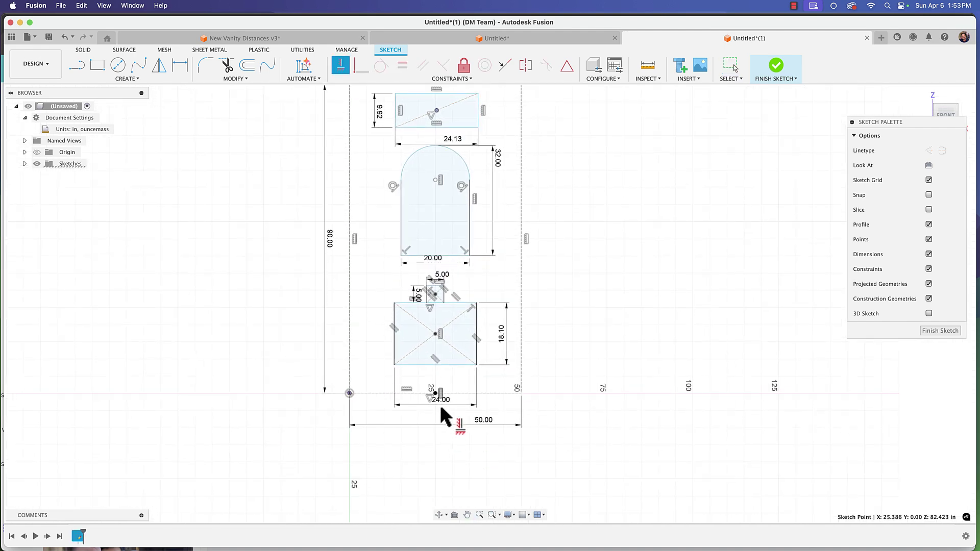
middle_drag(430, 390, 434, 439)
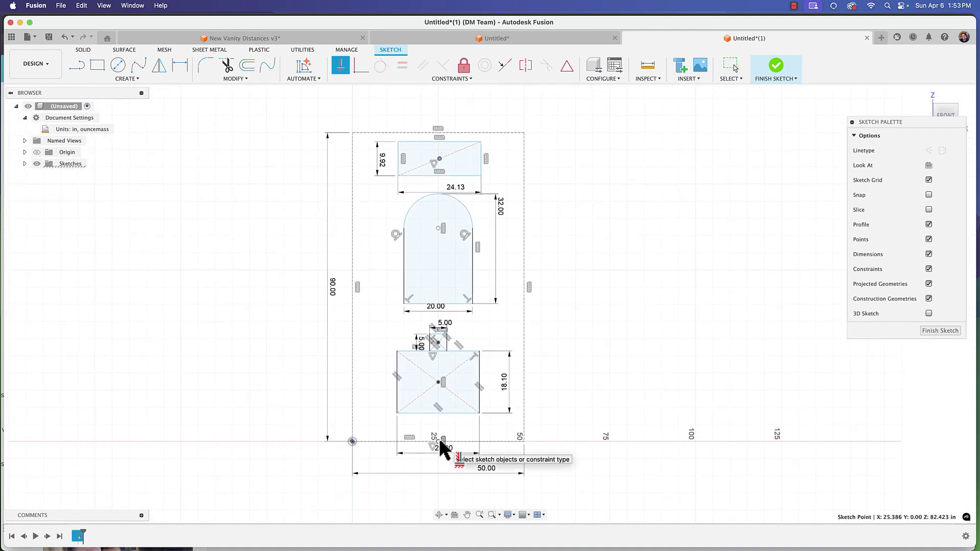
scroll(422, 203, down, 1)
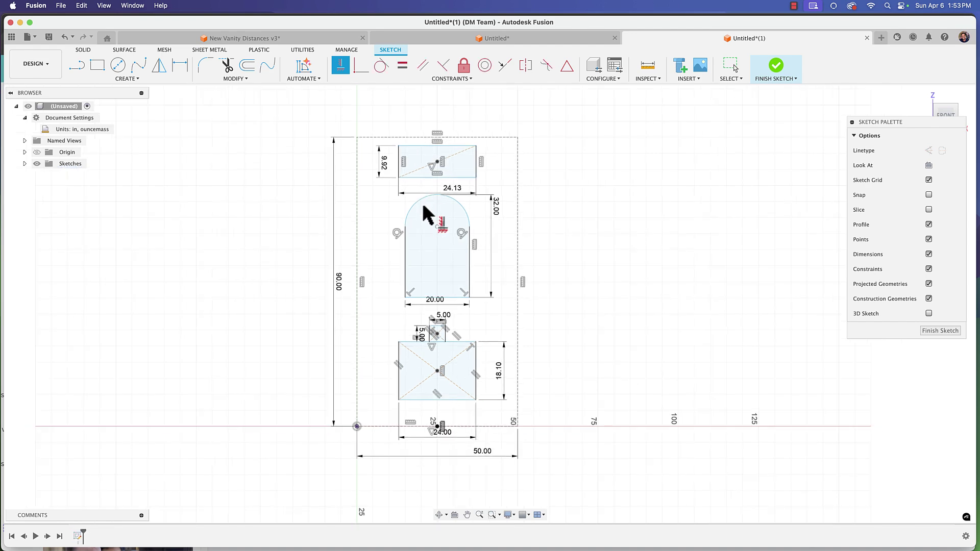
scroll(424, 208, up, 3)
key(Escape)
- Move the 18.10 dimension label to the left
scroll(427, 317, up, 1)
scroll(444, 292, down, 2)
scroll(568, 381, down, 2)
drag(520, 363, 494, 357)
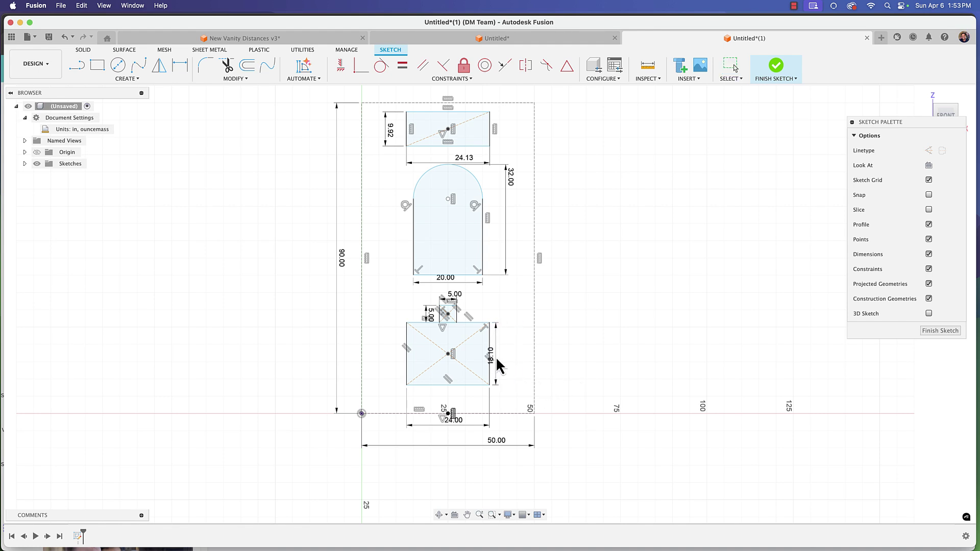
- Dimension the floor line to the vanity top as 34.40 in
scroll(460, 431, up, 2)
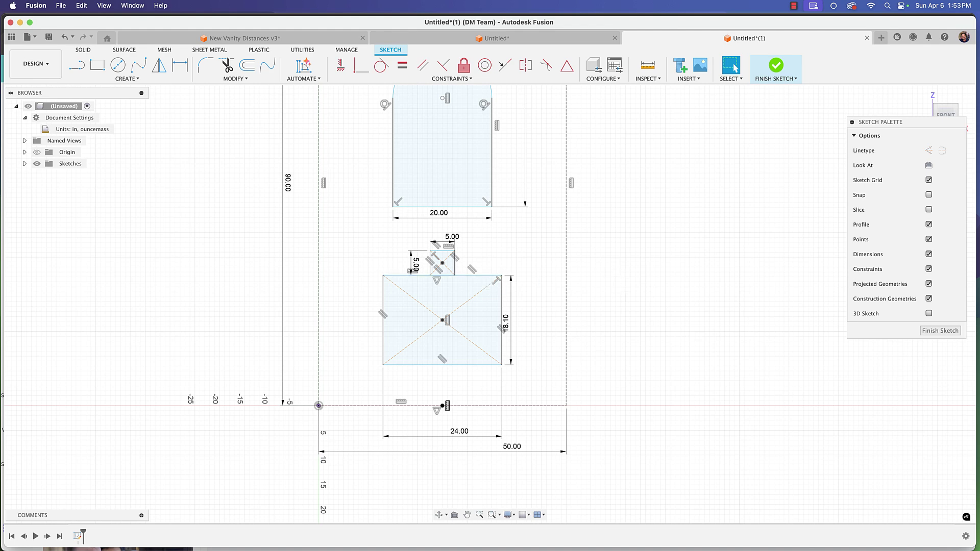
key(d)
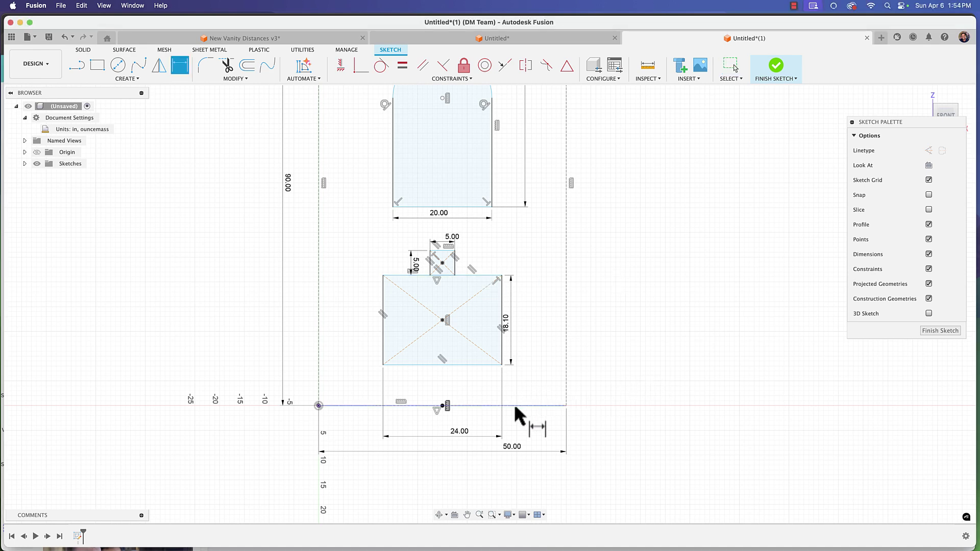
click(514, 405)
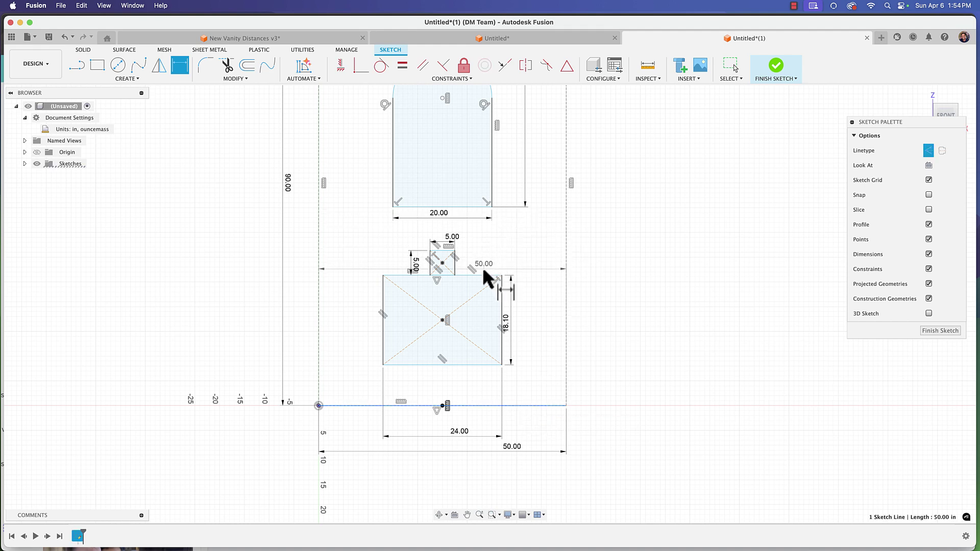
click(483, 272)
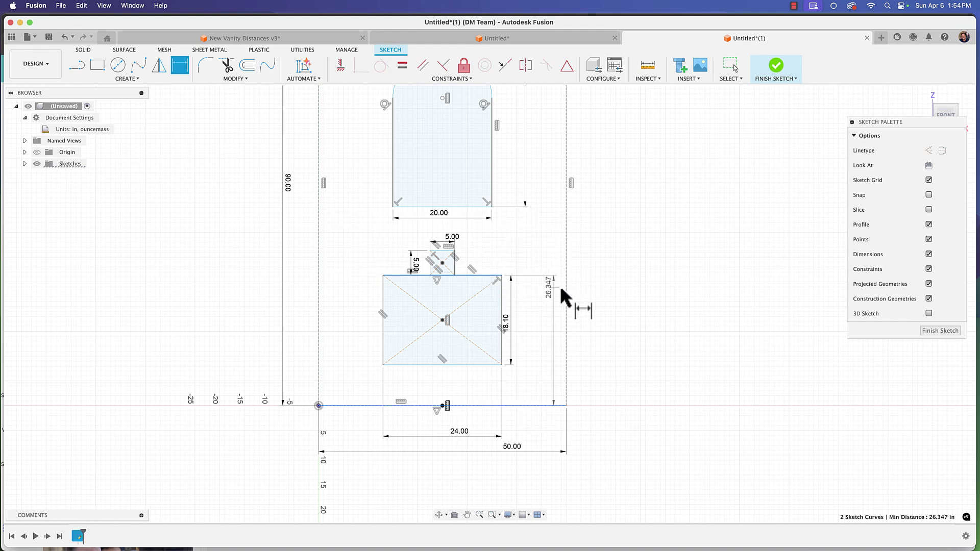
click(592, 290)
text(34.4)
key(Return)
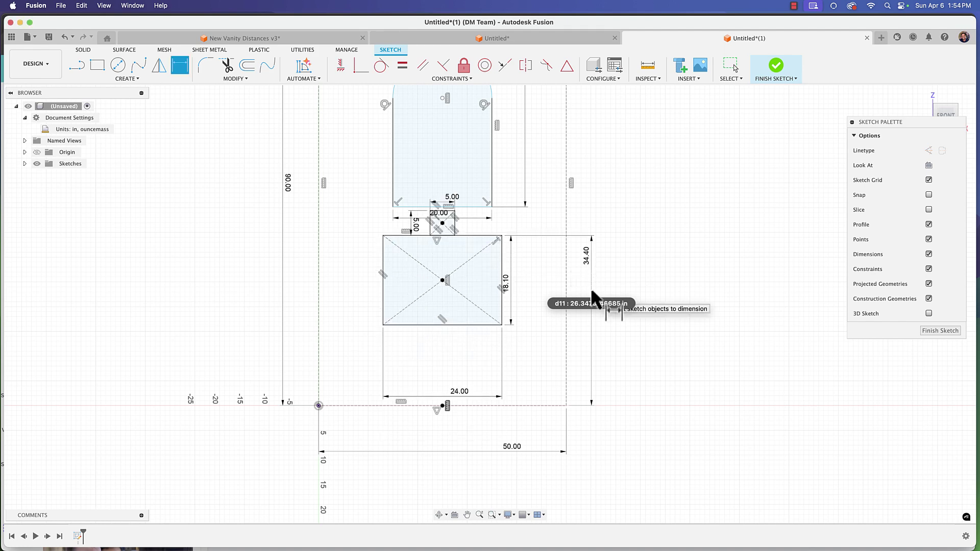
- Dimension the gap from the vanity top to the arch bottom as 10.00 in
scroll(592, 286, up, 3)
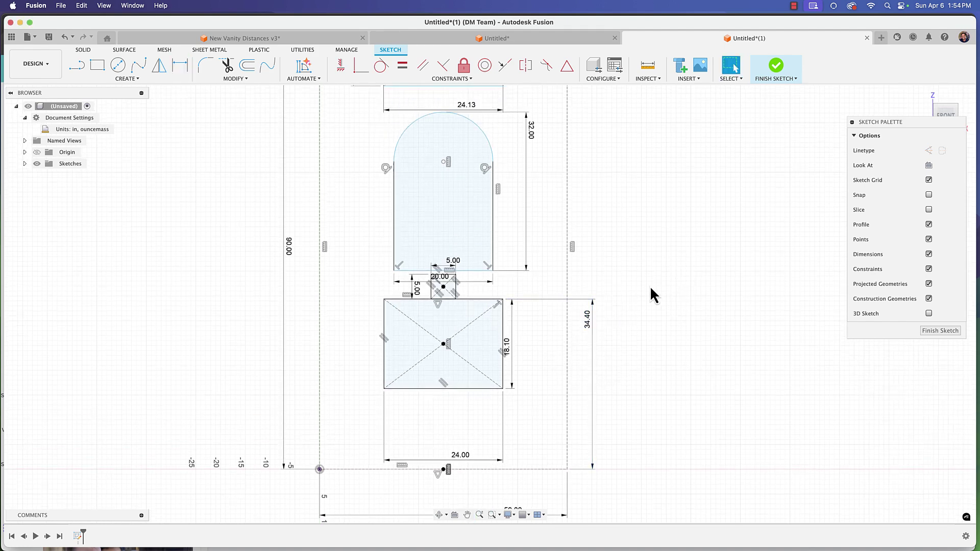
click(486, 300)
key(d)
click(480, 272)
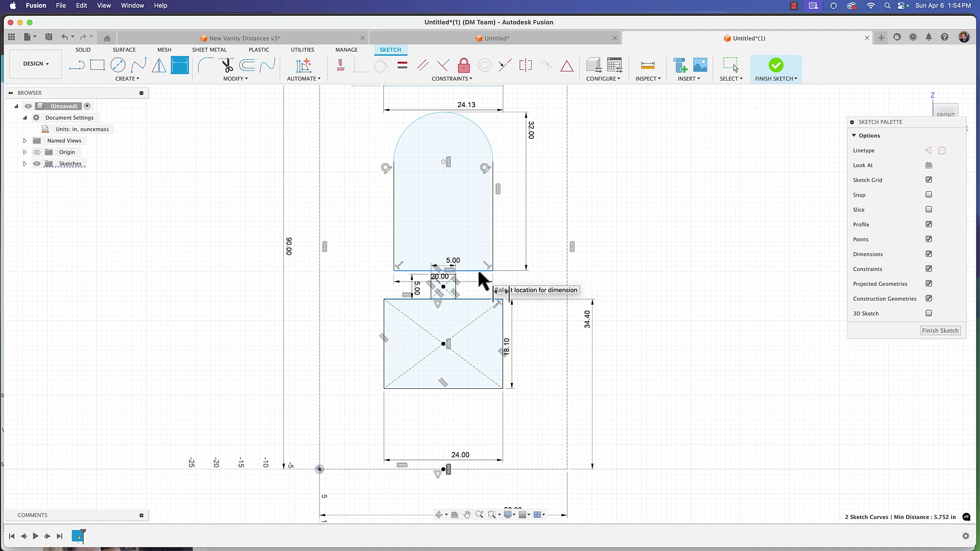
click(549, 283)
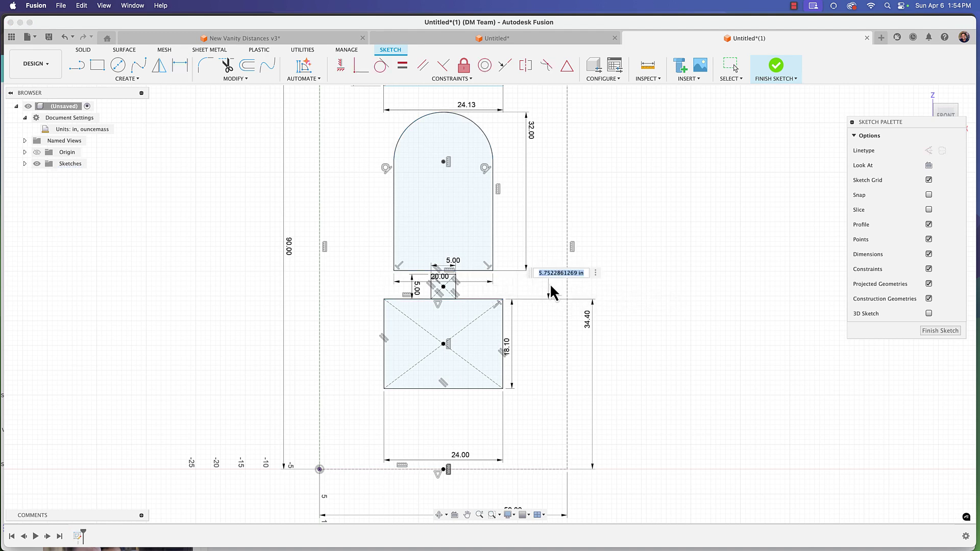
text(10)
key(Return)
scroll(536, 276, up, 5)
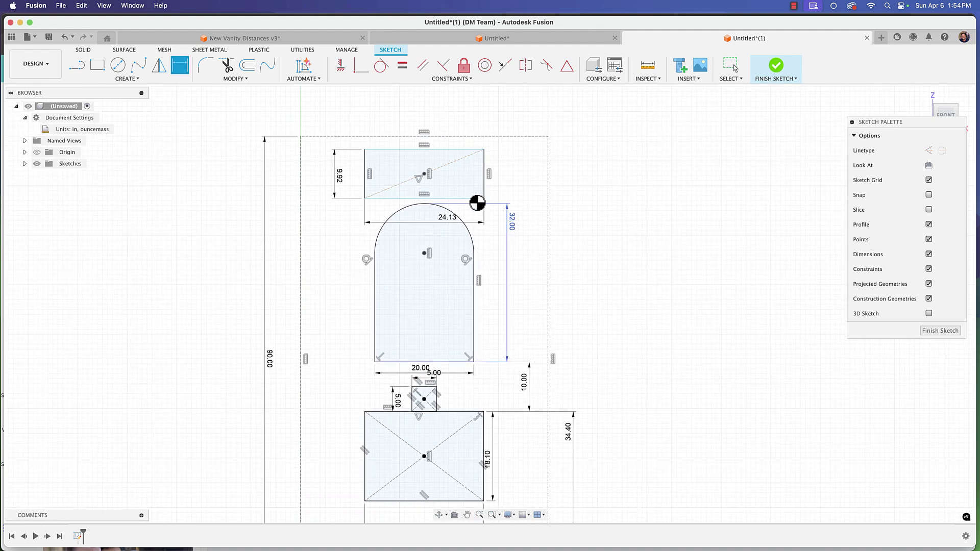
- Nudge the light rectangle slightly upward and bring it into closer view
key(Escape)
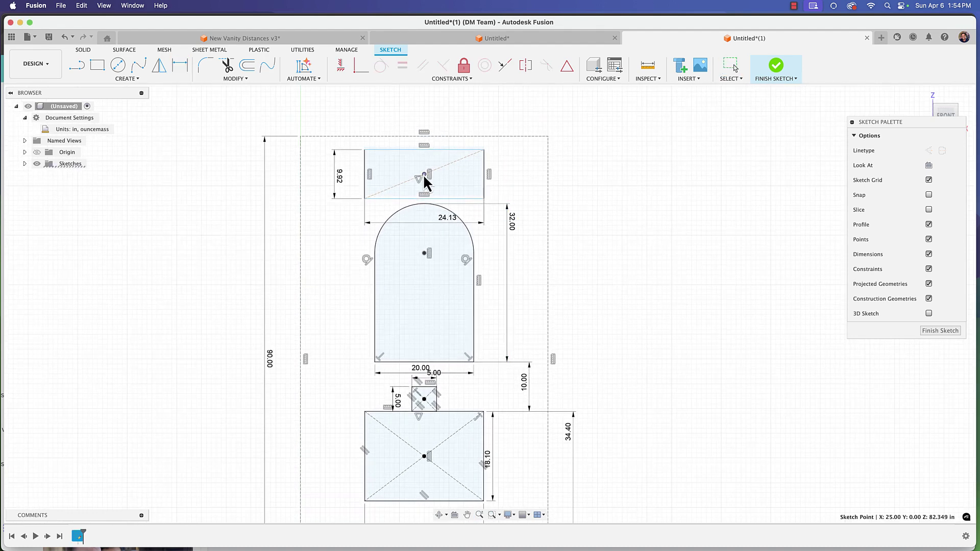
drag(425, 176, 423, 172)
double_click(422, 195)
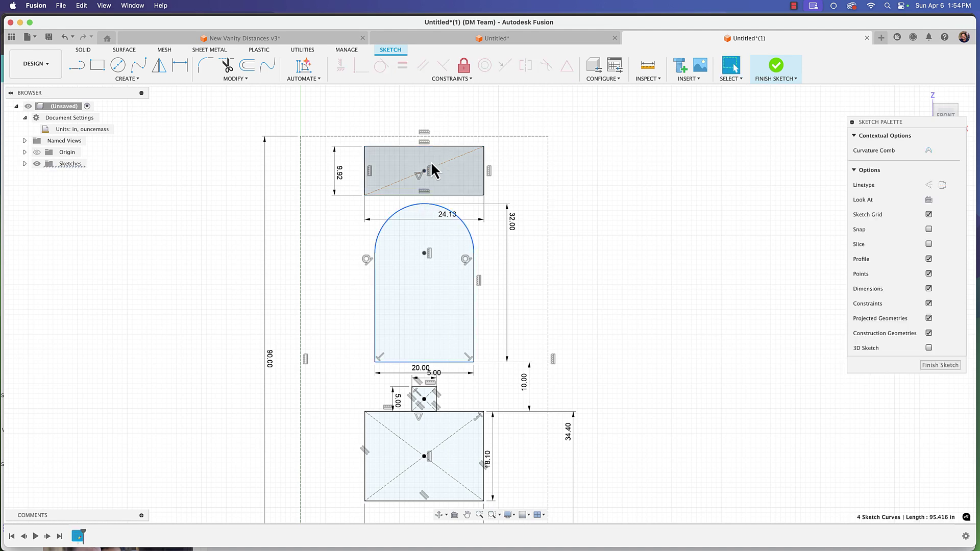
key(Escape)
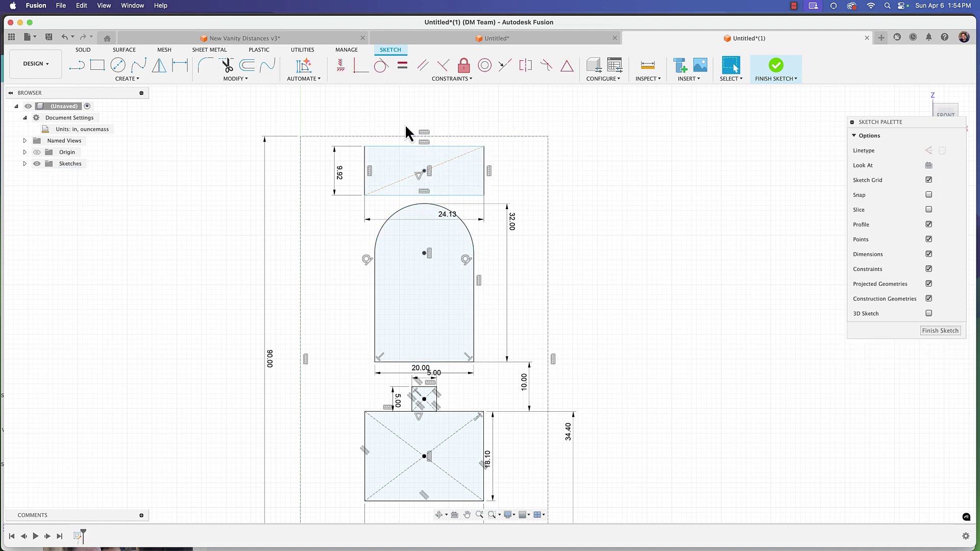
scroll(516, 131, up, 2)
middle_drag(461, 115, 536, 136)
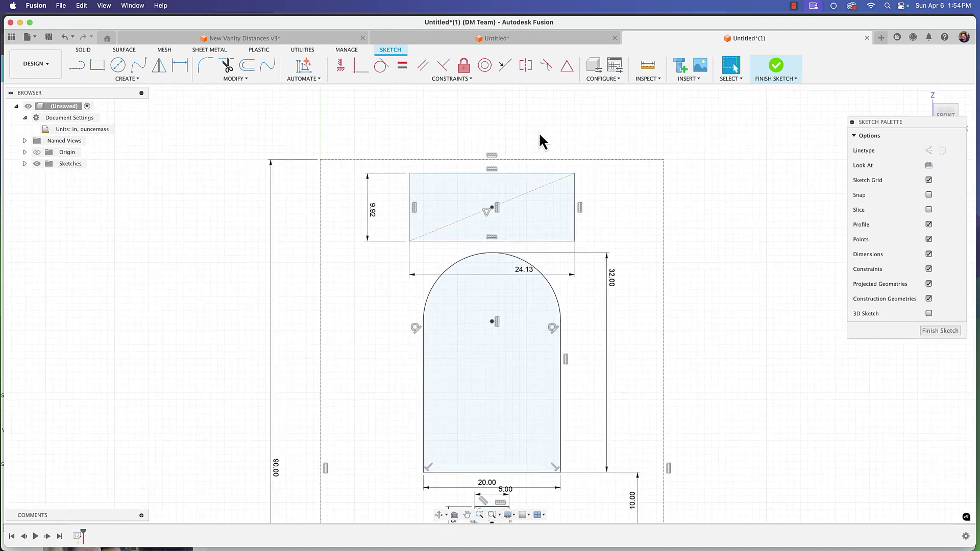
- Add a driven 13.60 in dimension from the top boundary line to the arch's top tangent
key(d)
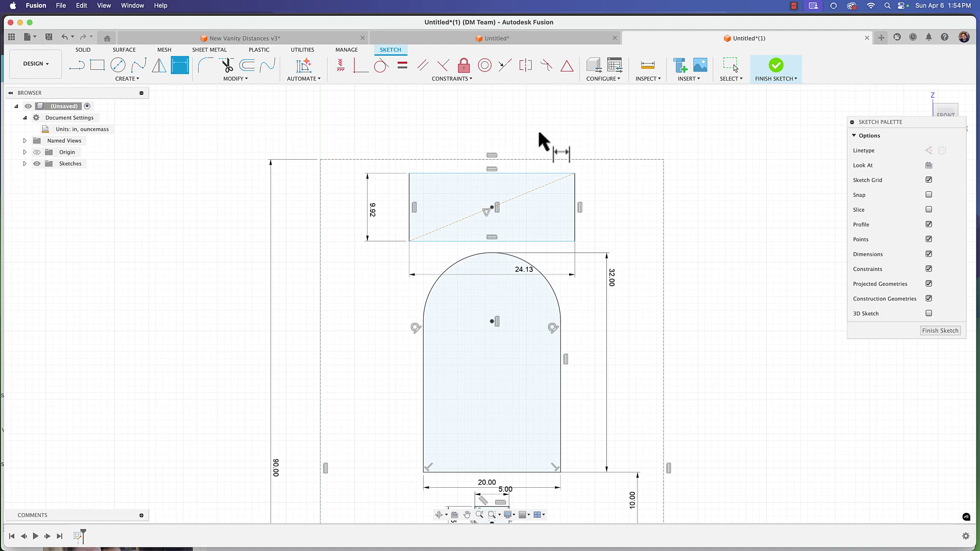
click(508, 159)
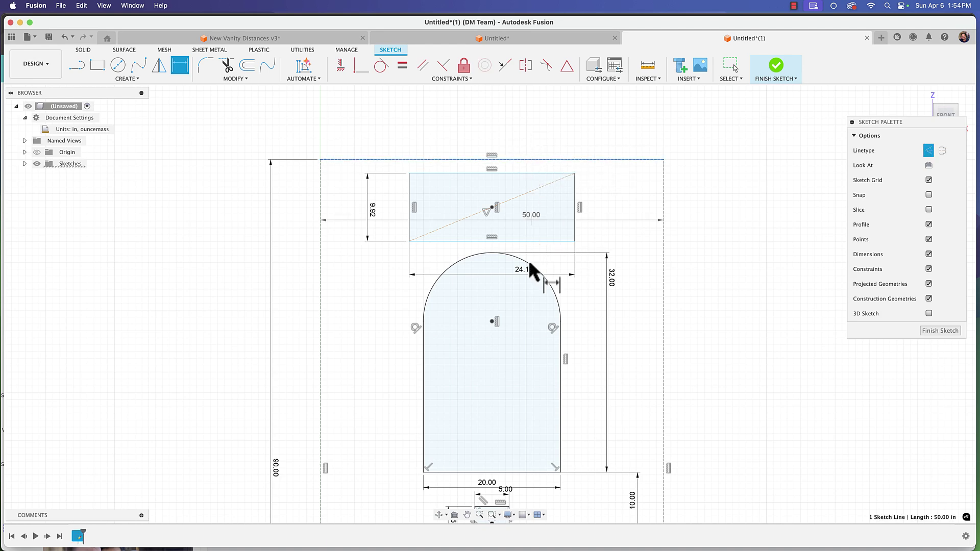
click(493, 253)
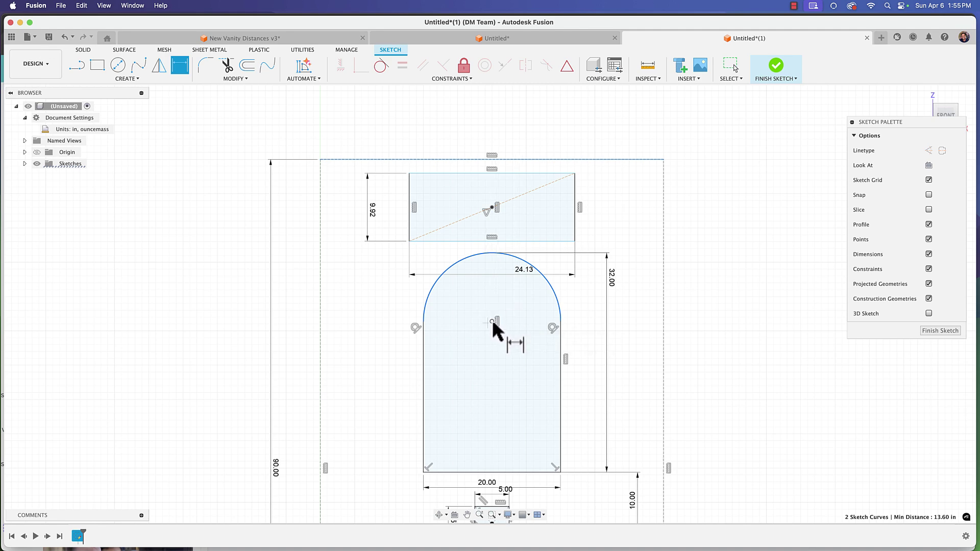
key(Escape)
key(d)
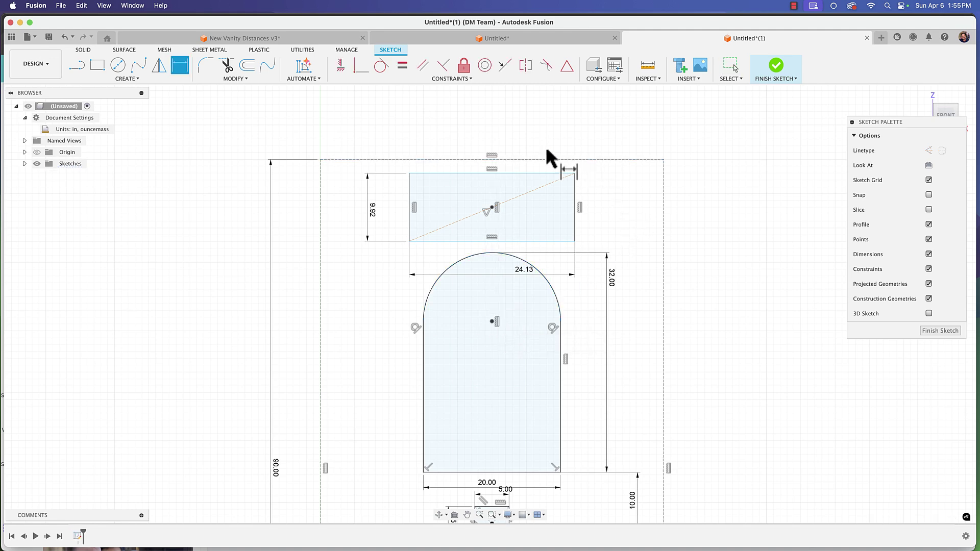
click(538, 159)
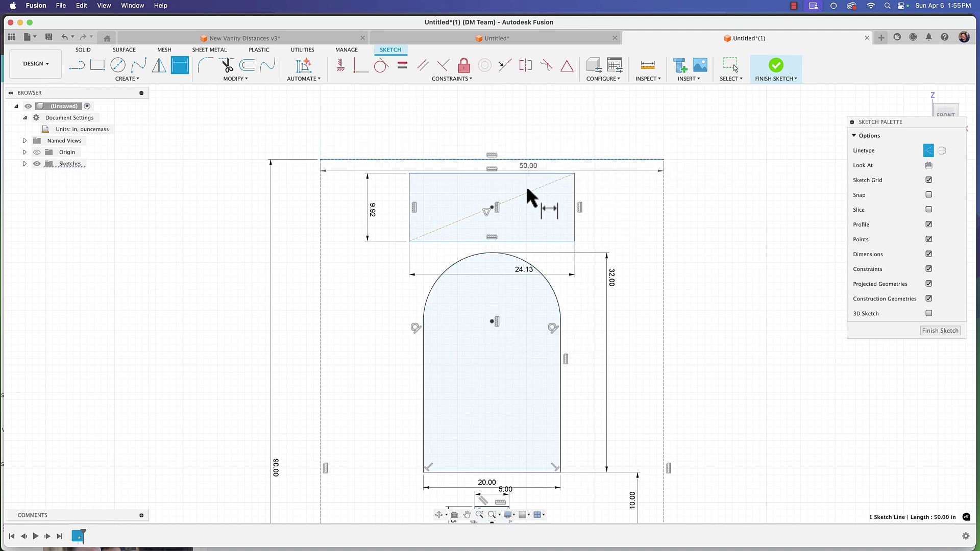
right_click(531, 255)
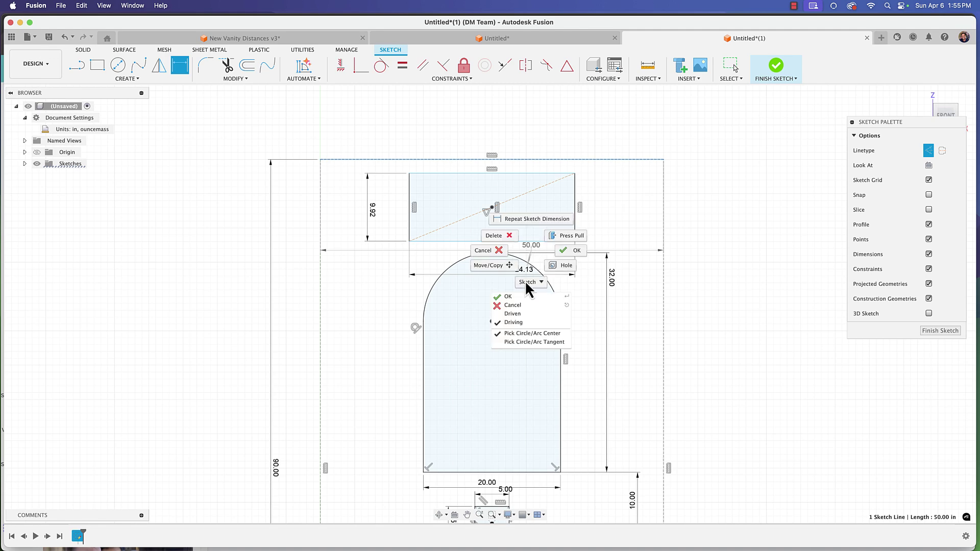
click(517, 343)
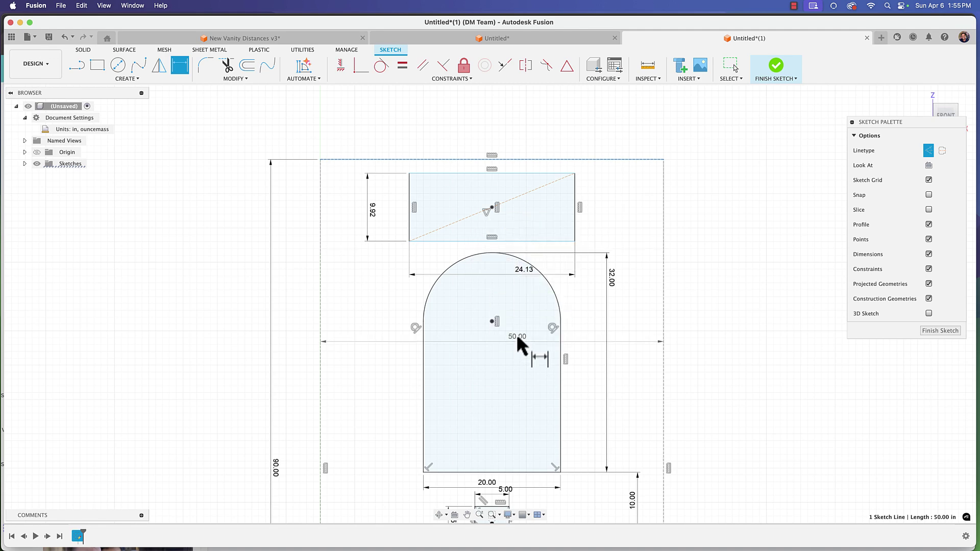
click(491, 254)
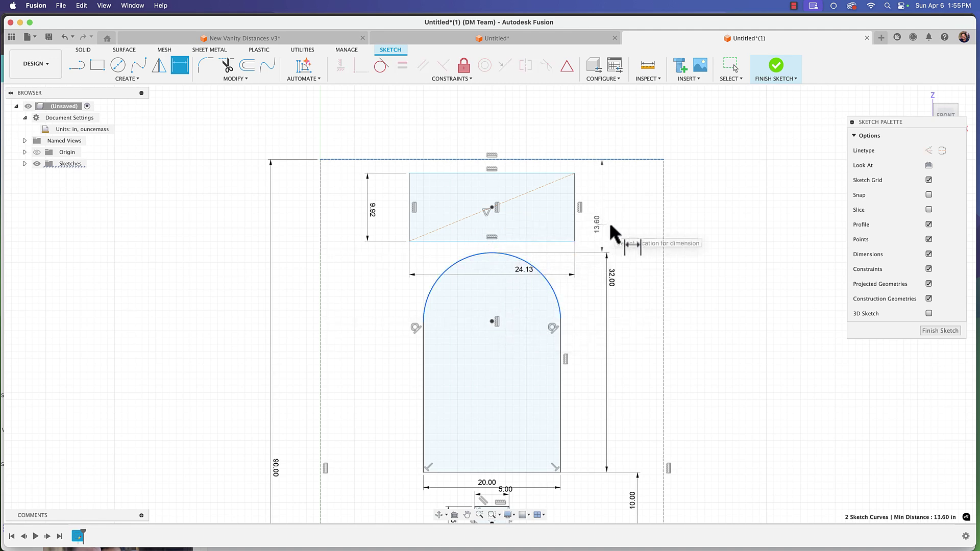
click(710, 239)
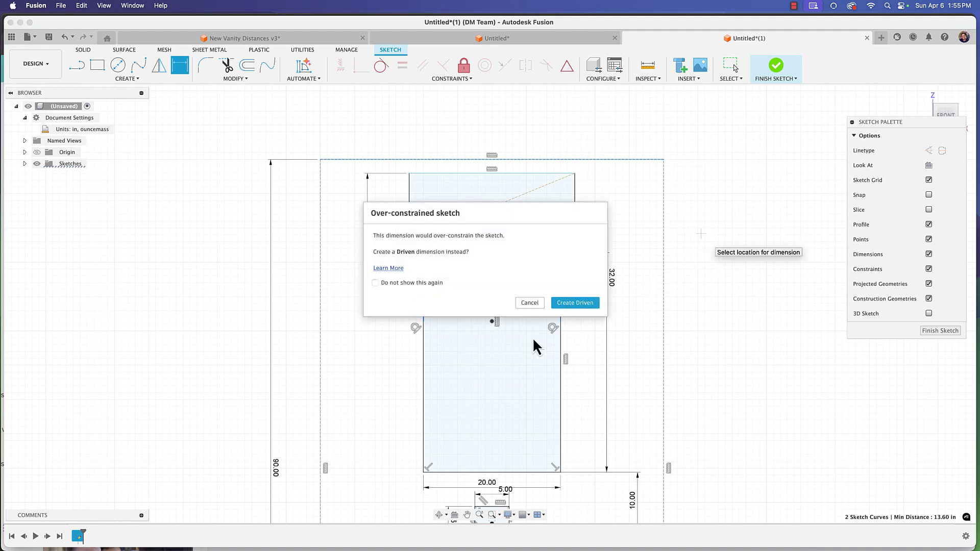
click(573, 304)
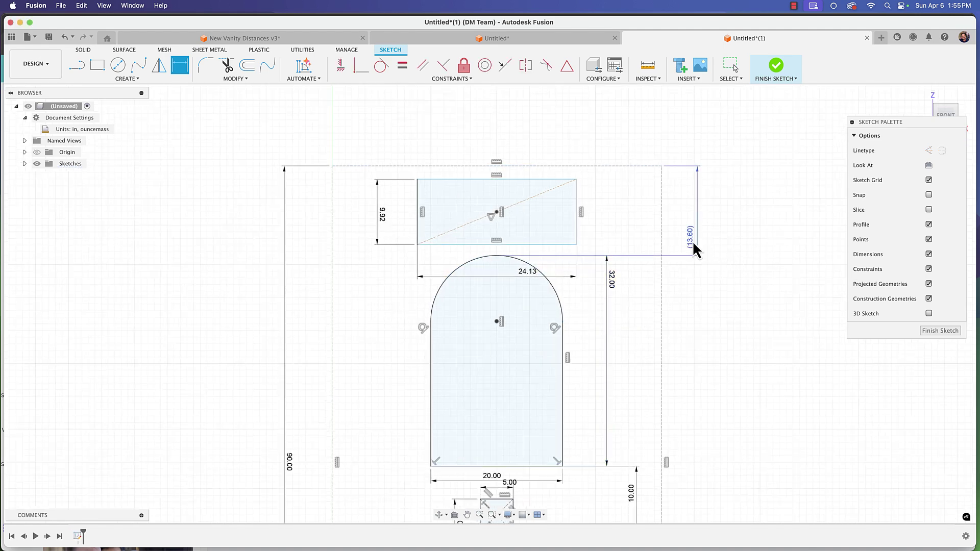
key(Escape)
- Dimension the vanity top's height above the bottom line at 34.5
scroll(663, 335, down, 3)
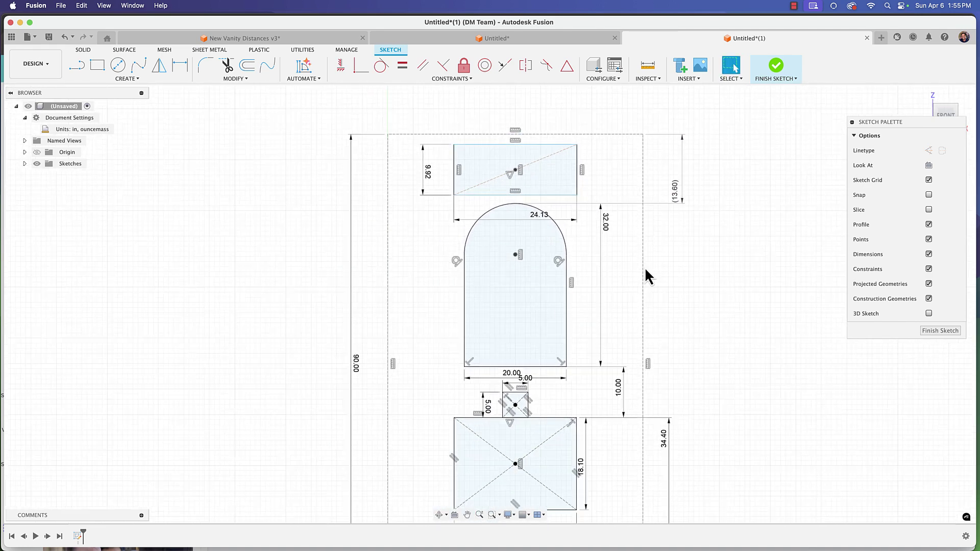
scroll(654, 296, down, 1)
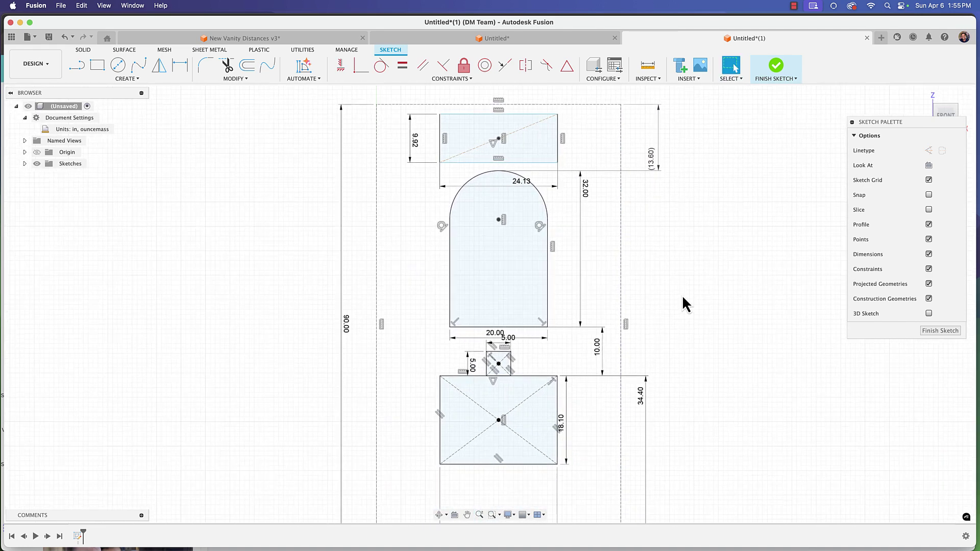
middle_drag(675, 415, 610, 340)
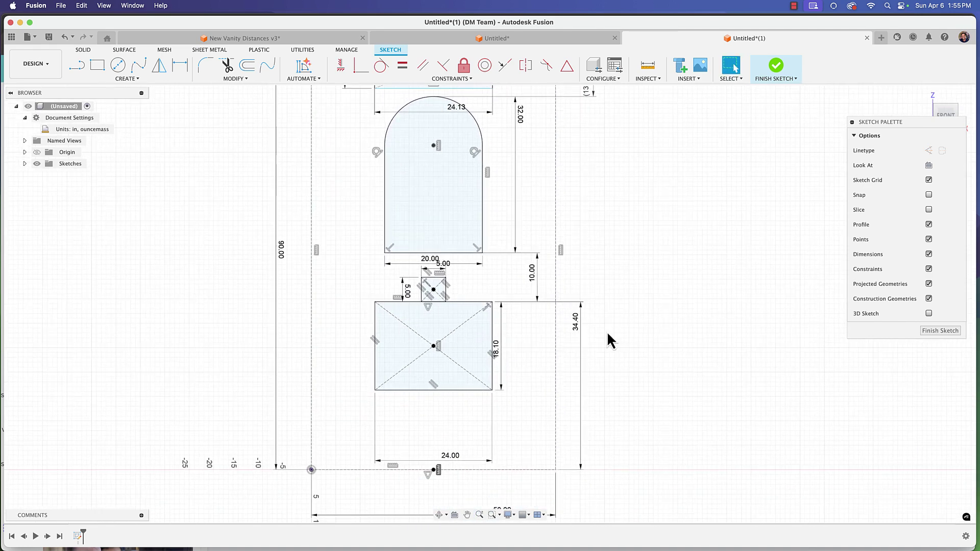
click(575, 327)
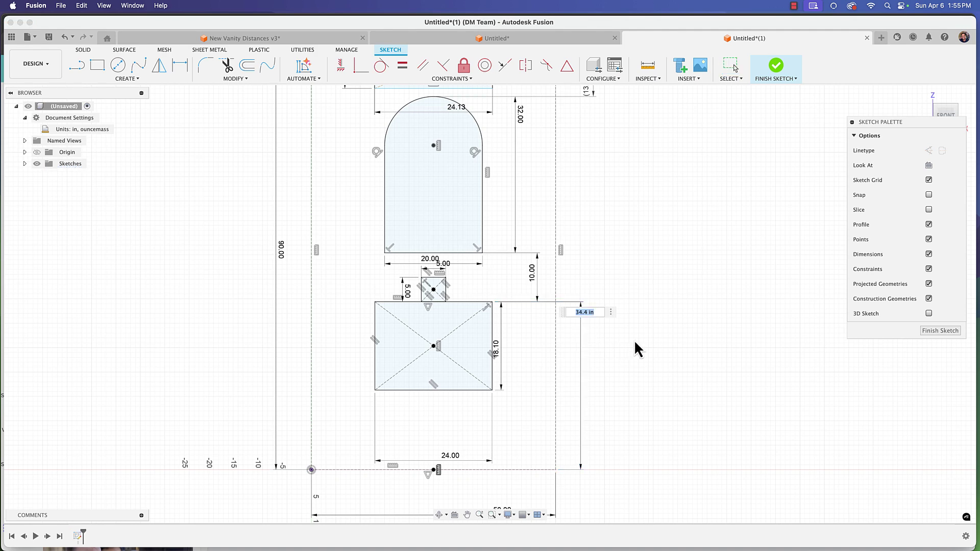
text(34.5)
key(Return)
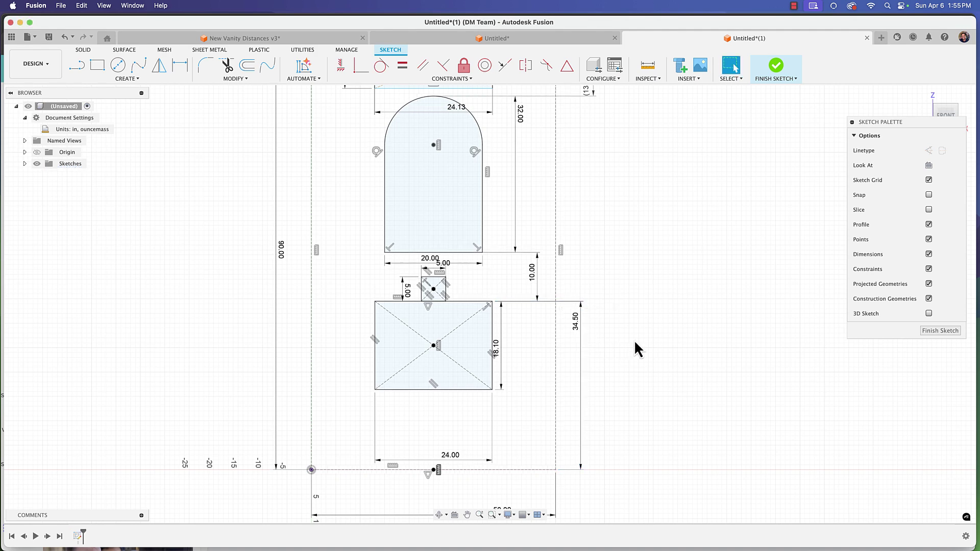
- Change the vanity height dimension to 34, making the arch clearance read (14.00)
scroll(610, 208, down, 3)
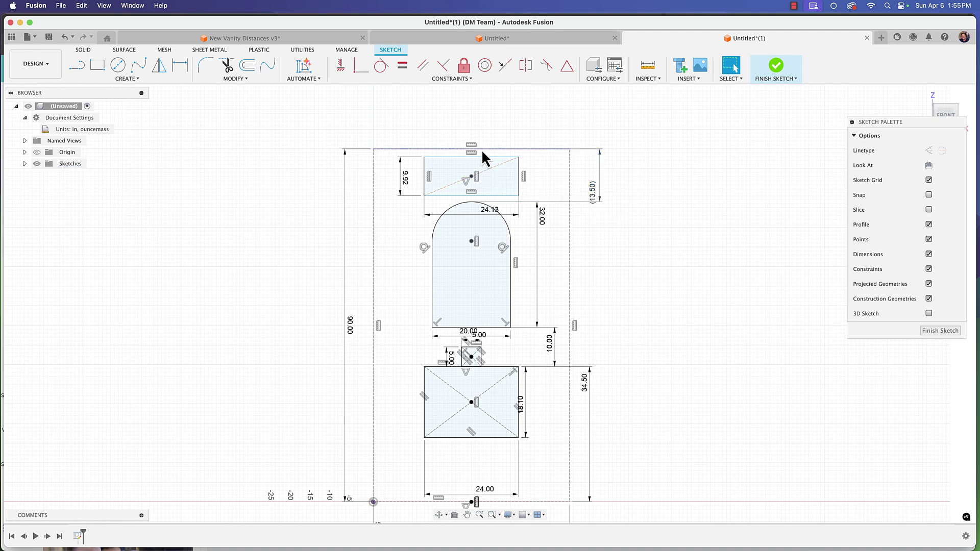
click(475, 202)
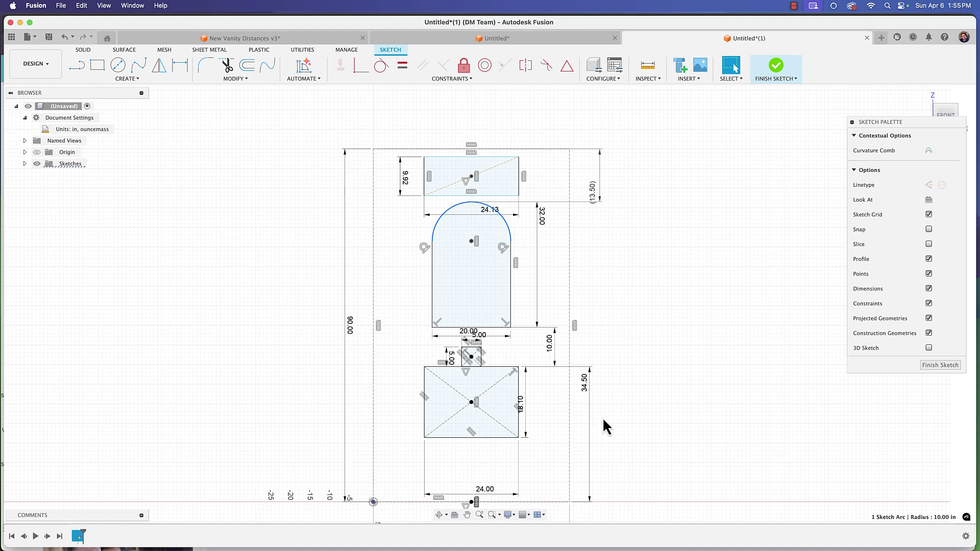
double_click(584, 389)
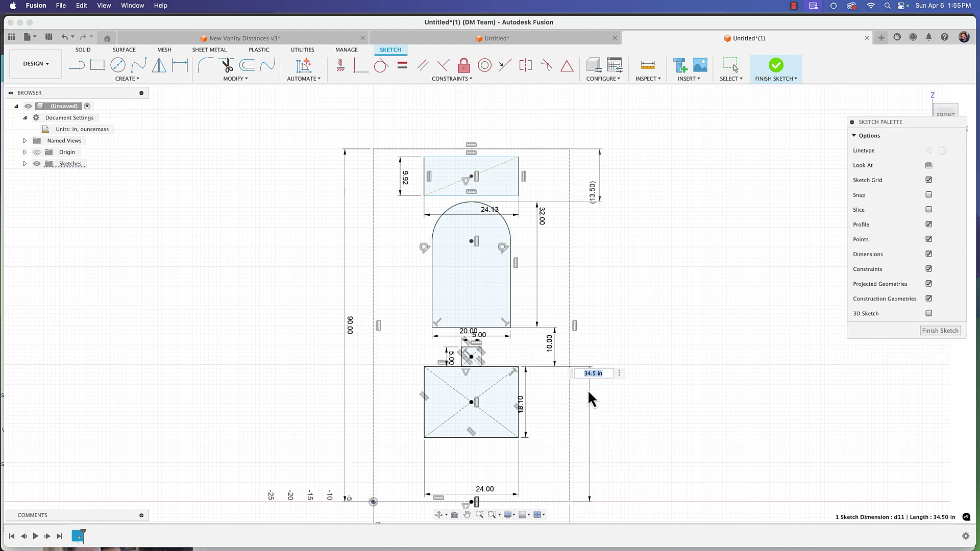
text(34)
key(Return)
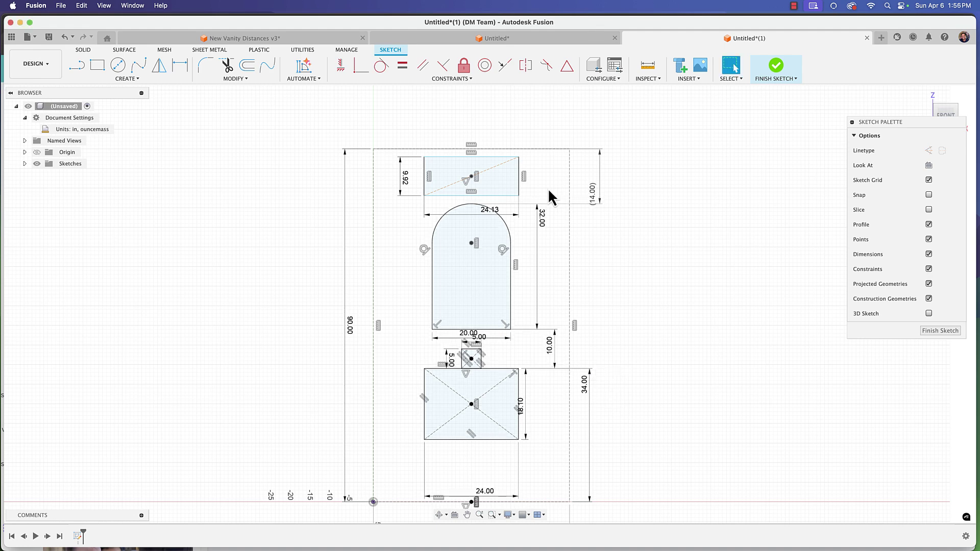
drag(601, 190, 605, 188)
key(cmd+z)
scroll(468, 170, up, 5)
- Move the light rectangle slightly higher by its centre point
middle_drag(469, 169, 480, 207)
click(483, 217)
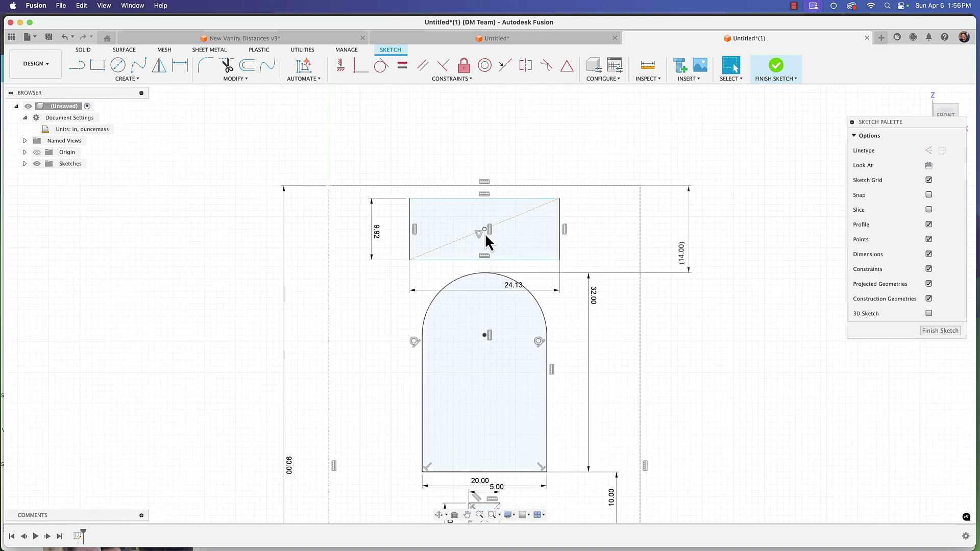
mouse_move(494, 245)
mouse_down()
mouse_move(483, 217)
mouse_move(482, 123)
mouse_move(491, 280)
mouse_move(489, 191)
mouse_move(491, 243)
mouse_up()
- Dimension the light's centre to the top line as d13/2, giving 7.00
key(d)
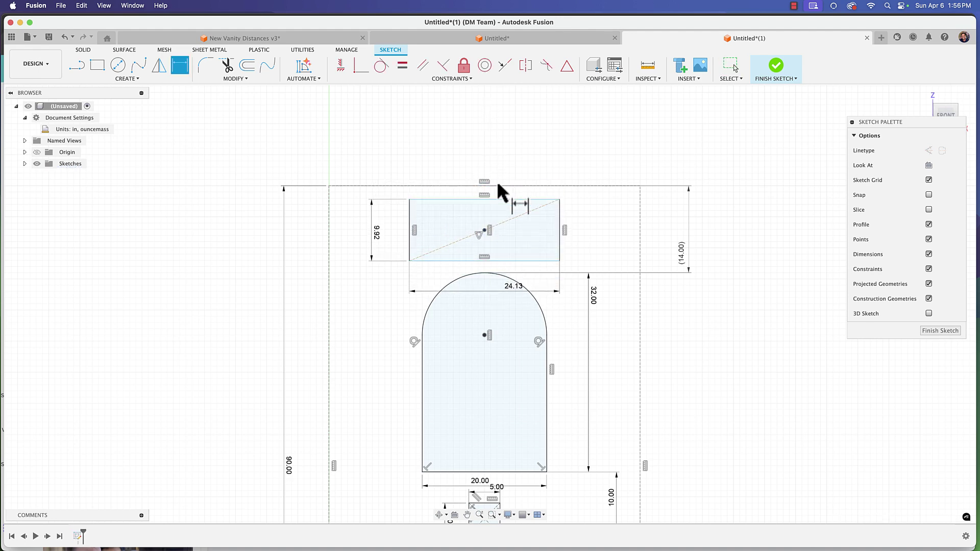
click(485, 230)
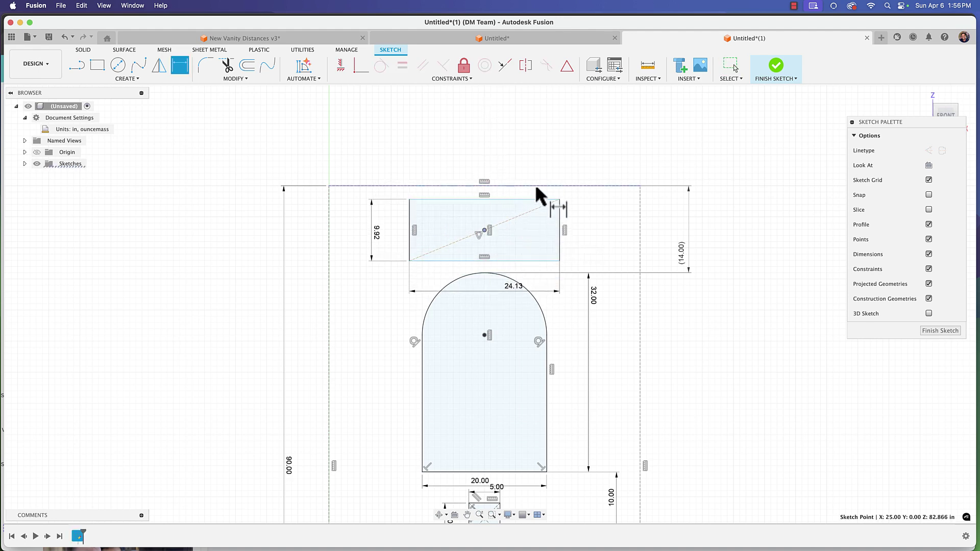
click(562, 186)
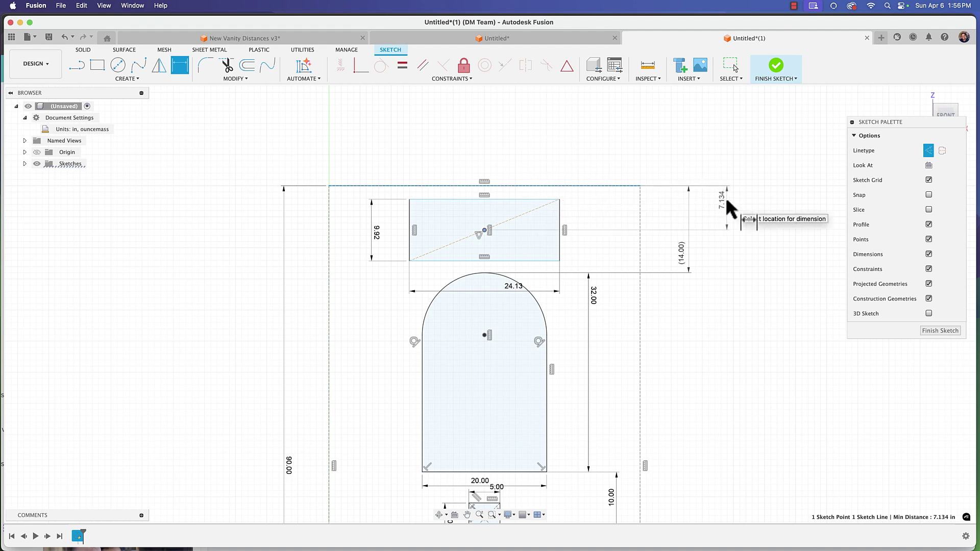
click(728, 207)
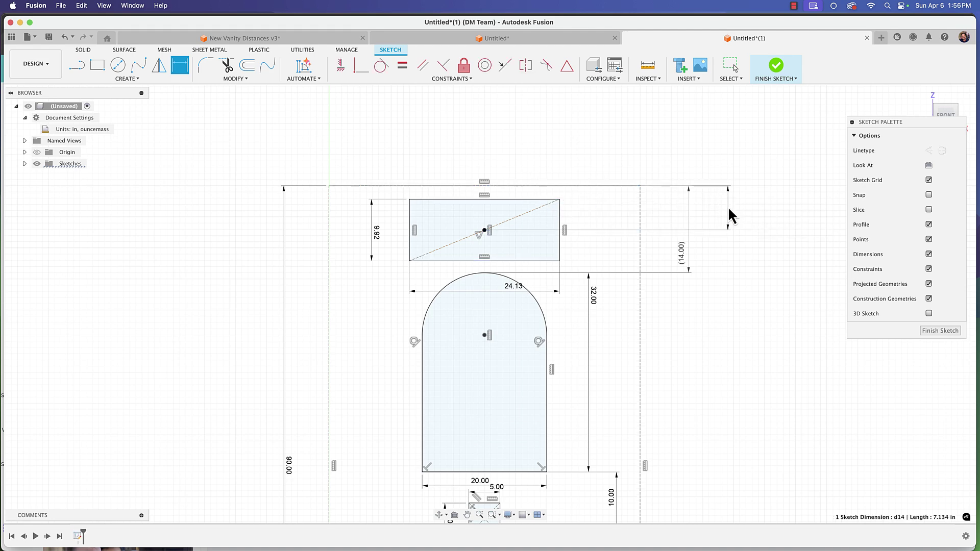
click(682, 259)
text(/2)
key(Return)
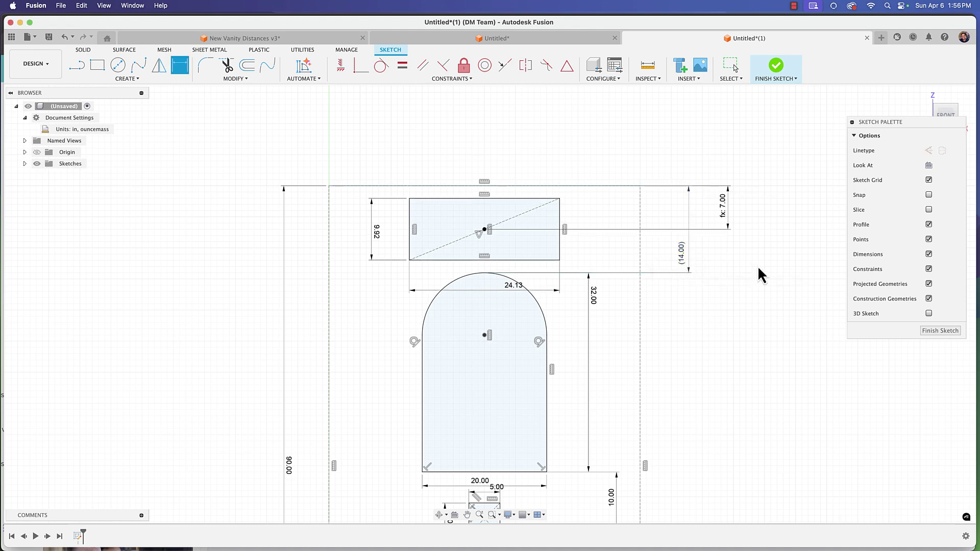
click(729, 219)
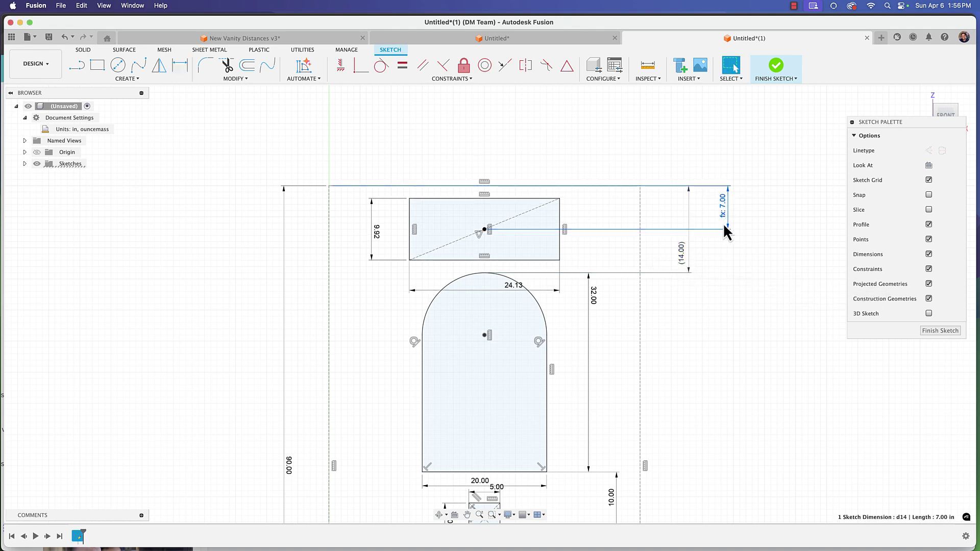
click(683, 259)
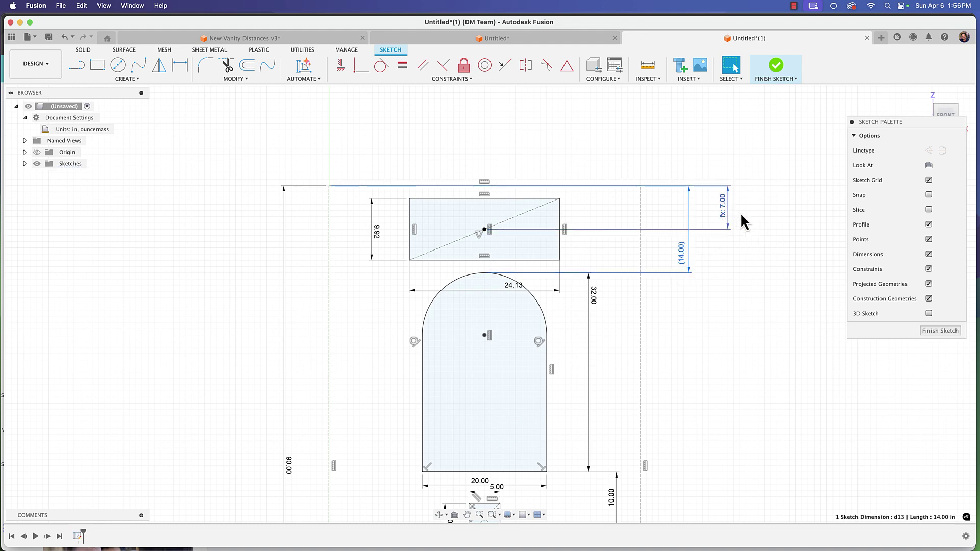
click(760, 217)
- Tidy dimension placement: 24.00 width below the vanity, both 5.00 dimensions near the square
scroll(568, 374, down, 3)
middle_drag(567, 374, 561, 234)
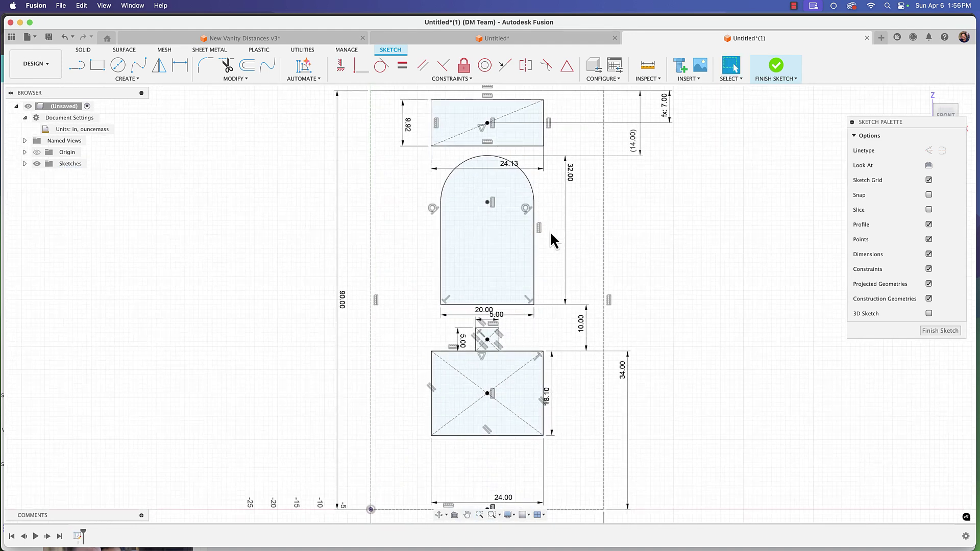
scroll(659, 295, down, 3)
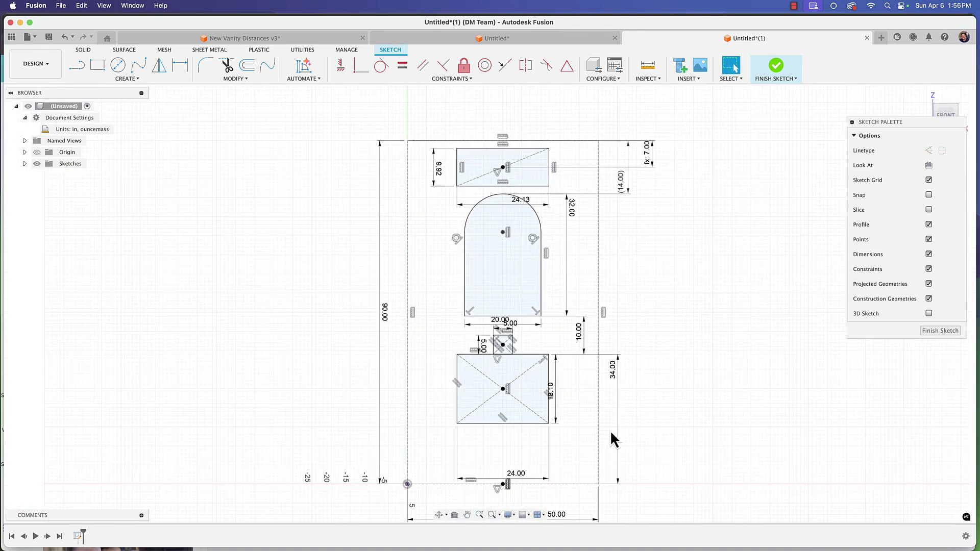
drag(521, 474, 519, 430)
scroll(519, 429, up, 2)
drag(532, 275, 499, 289)
drag(515, 256, 509, 251)
scroll(560, 143, up, 3)
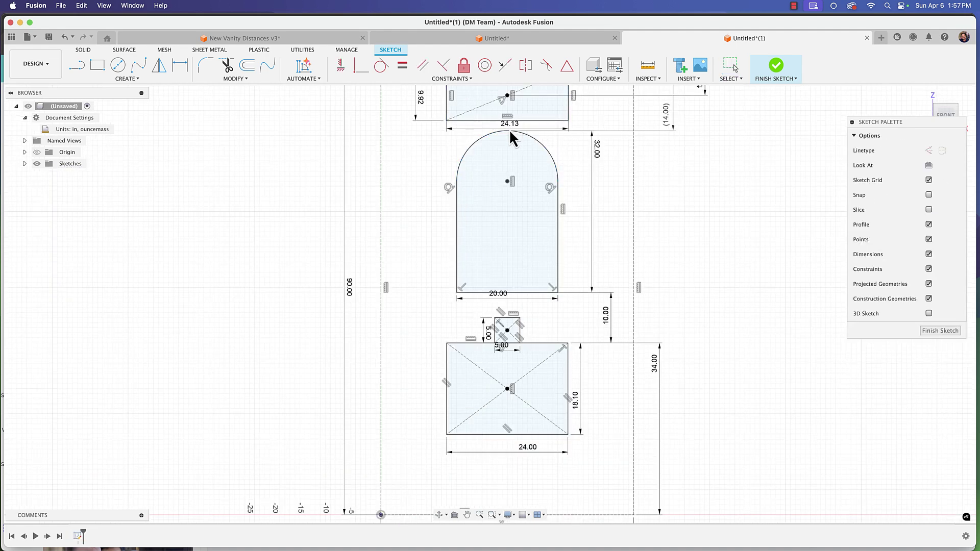
scroll(629, 241, up, 5)
scroll(641, 307, down, 3)
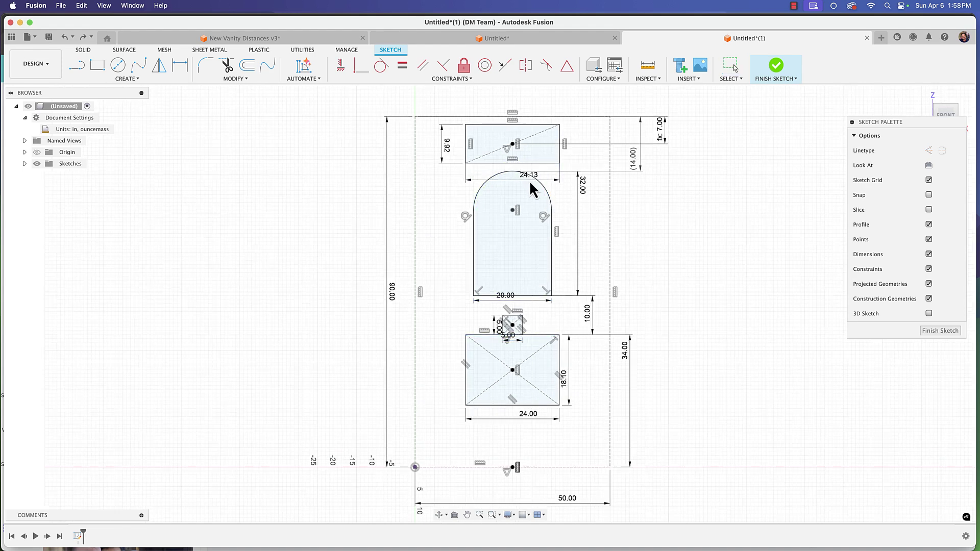
scroll(623, 396, up, 2)
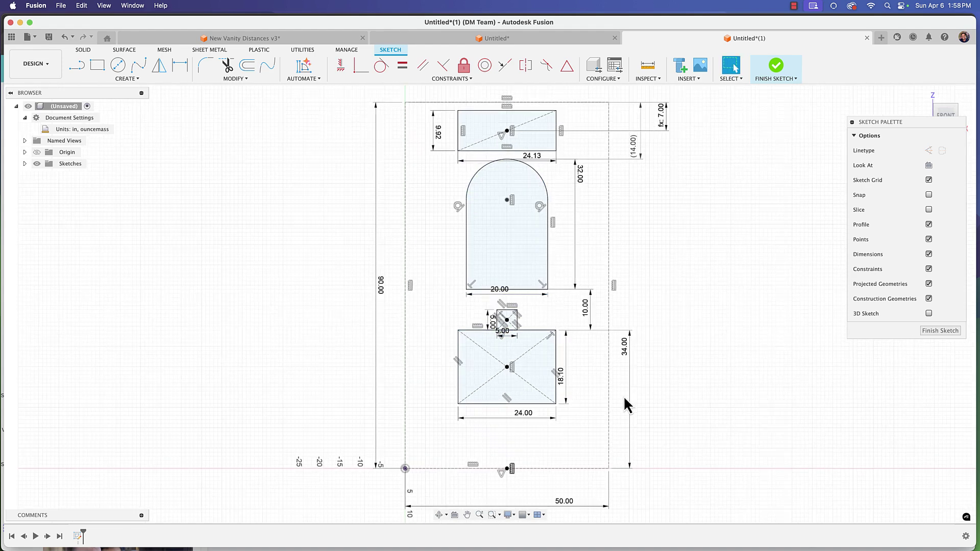
- Set the vanity height to 34.125, so clearance reads (13.875) and light centre 6.938
double_click(627, 343)
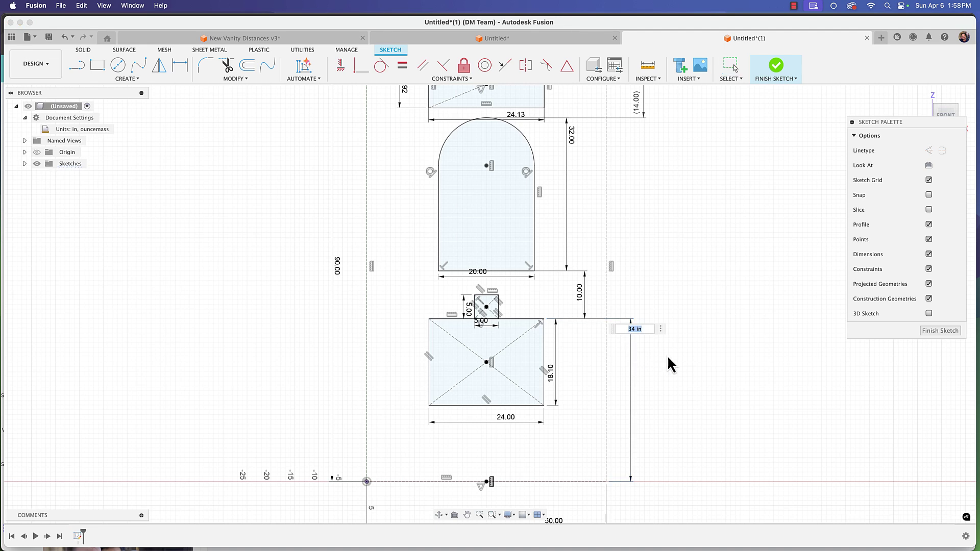
text(34.125)
key(Return)
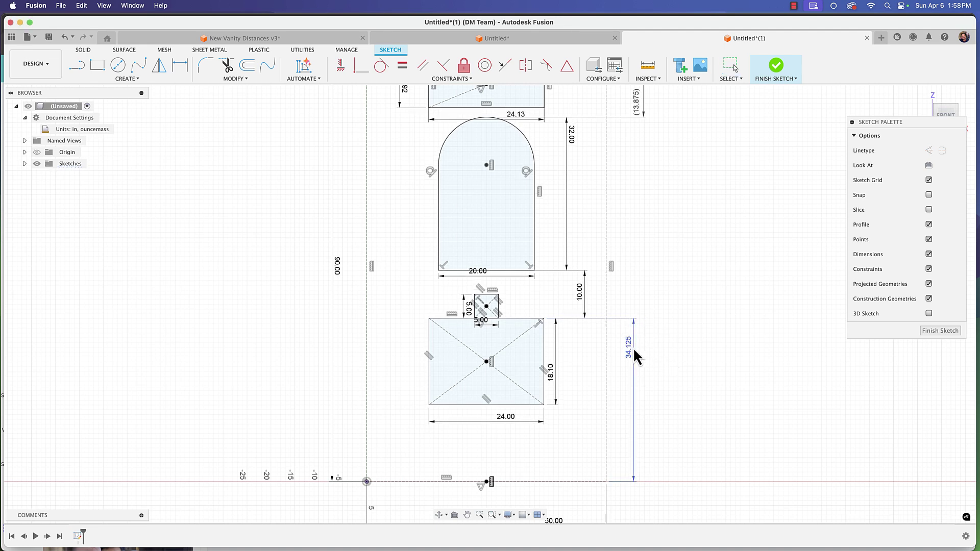
scroll(631, 349, up, 5)
scroll(631, 348, down, 4)
scroll(633, 351, down, 5)
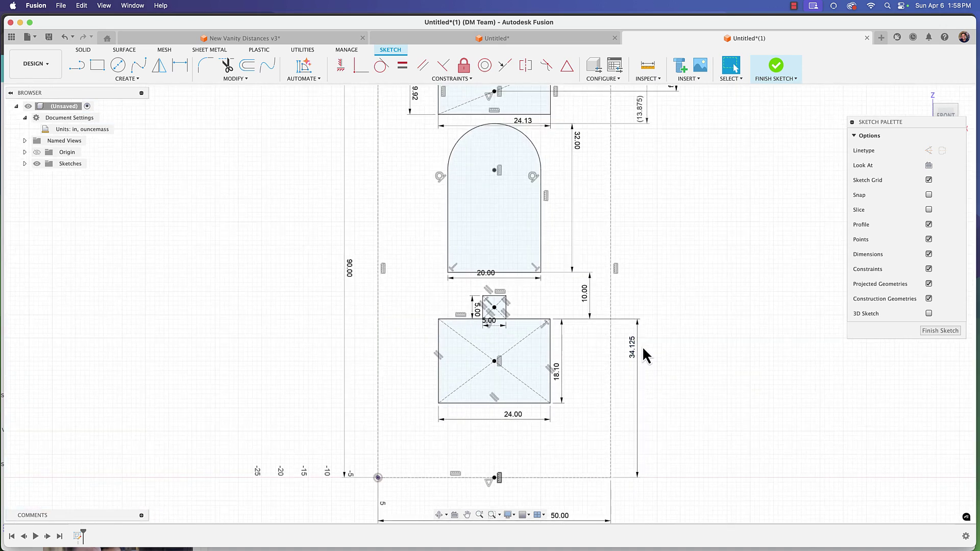
scroll(645, 357, down, 3)
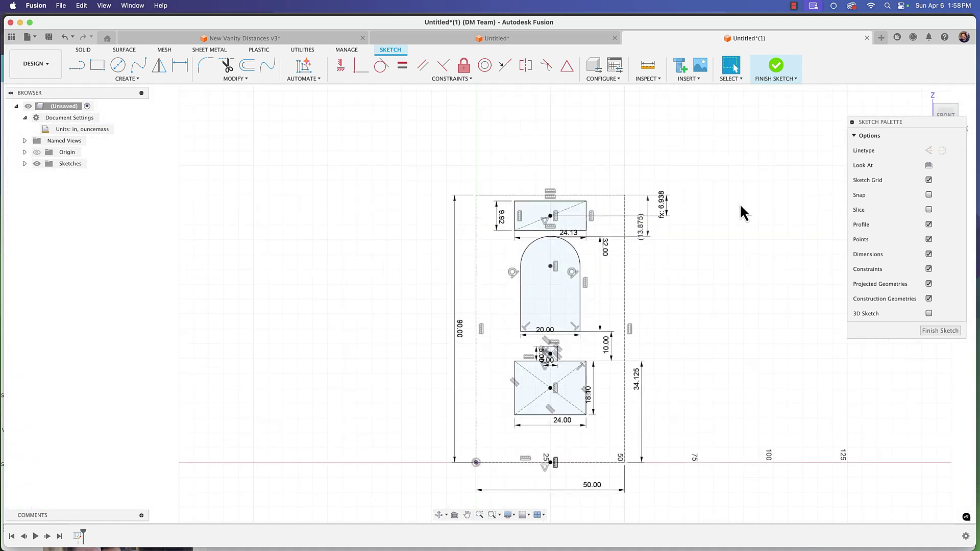
- Set the Preferences foot and inch display format to Fractional and confirm
click(964, 37)
click(939, 62)
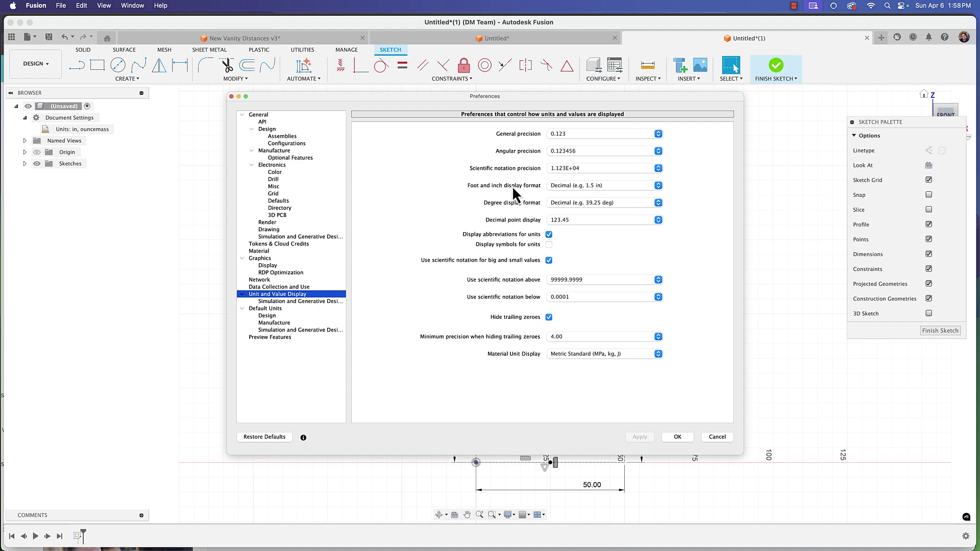
click(583, 194)
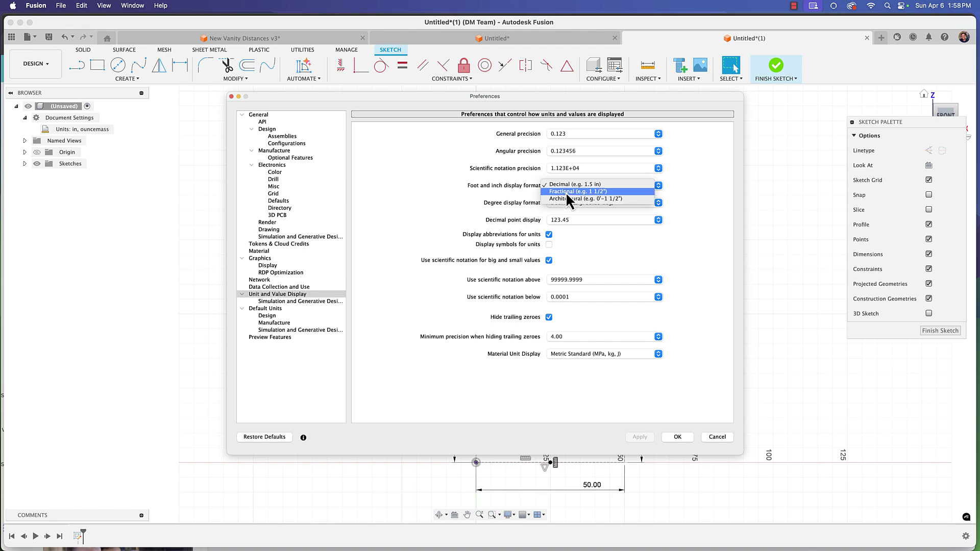
click(566, 192)
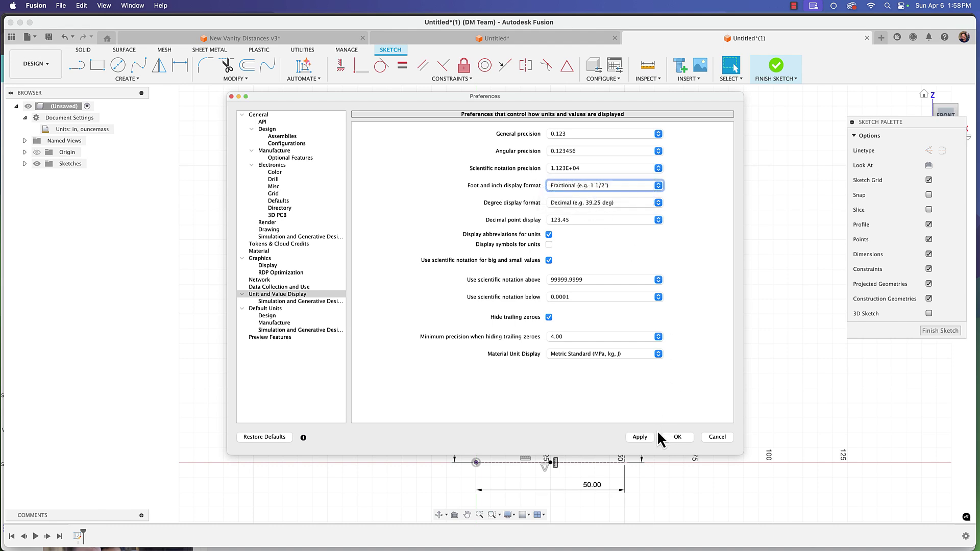
click(678, 437)
scroll(675, 437, up, 3)
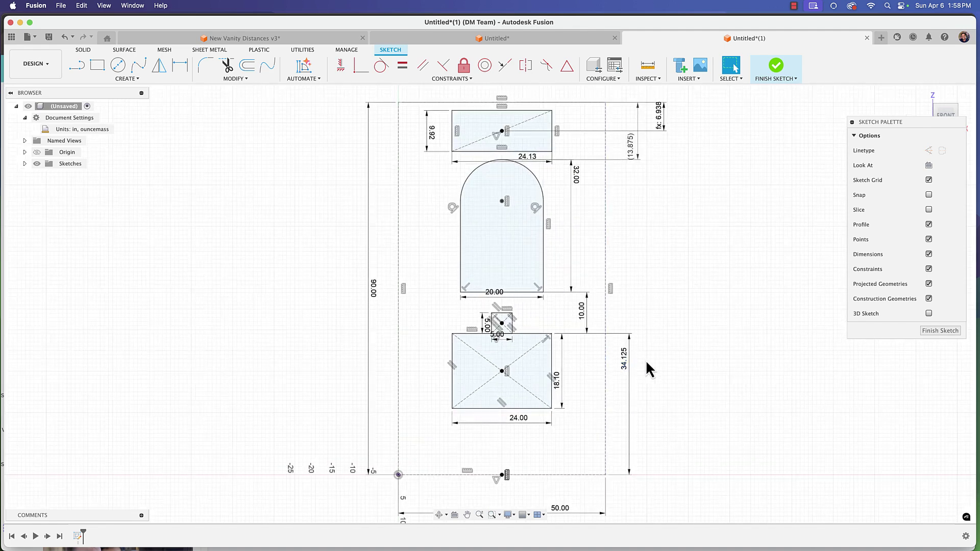
- Redraw the vanity, gap, faucet and arch dimensions as fractions, e.g. 34 1/8, 18 13/128
click(624, 361)
drag(632, 372, 638, 364)
scroll(644, 380, down, 1)
scroll(642, 380, up, 3)
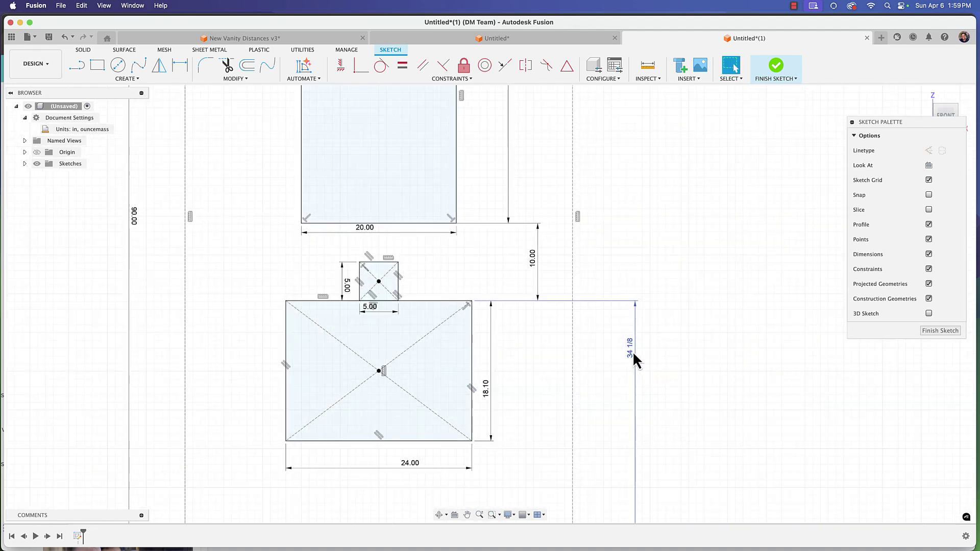
drag(411, 473, 412, 477)
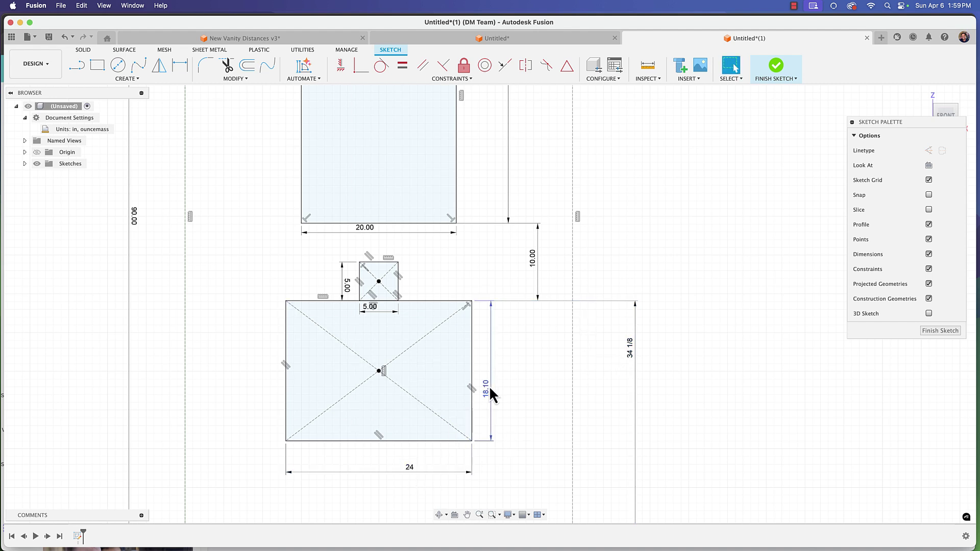
drag(490, 393, 512, 390)
drag(539, 265, 544, 266)
drag(370, 306, 378, 319)
drag(348, 285, 351, 285)
drag(365, 233, 366, 234)
- Redraw the upper dimensions as fractions: light width 24 17/128, clearance 13 7/8, centre 6 15/16
middle_drag(418, 258, 402, 526)
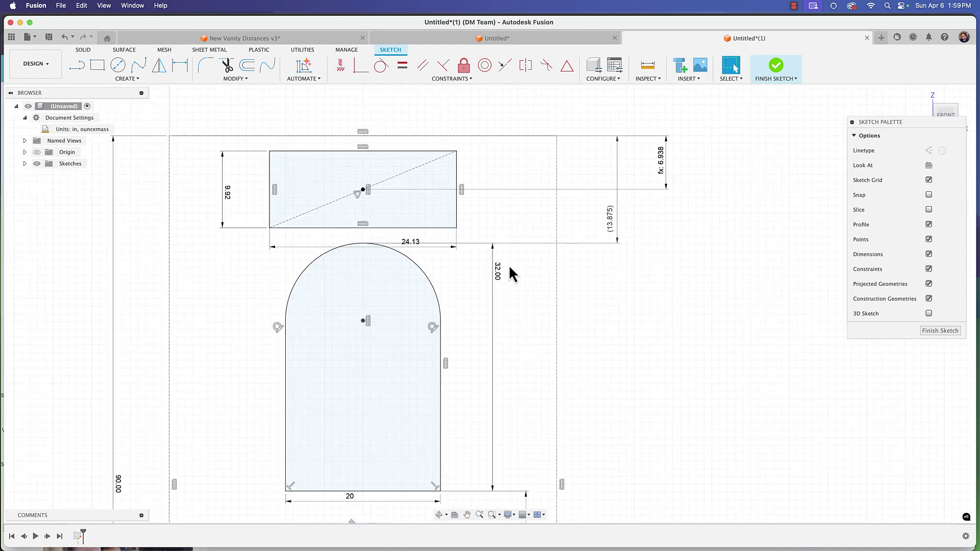
drag(419, 245, 422, 239)
drag(611, 226, 613, 236)
drag(657, 168, 649, 173)
scroll(612, 372, down, 8)
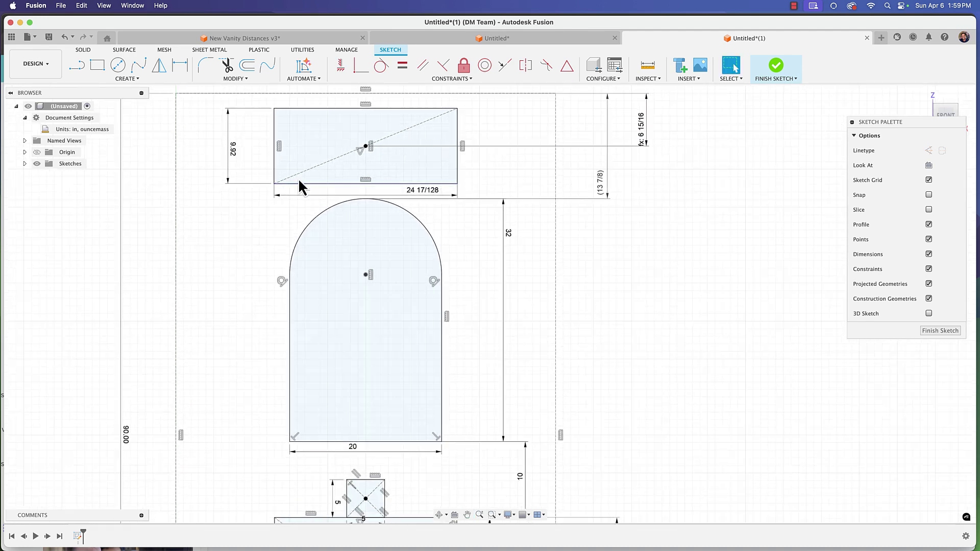
scroll(610, 450, up, 5)
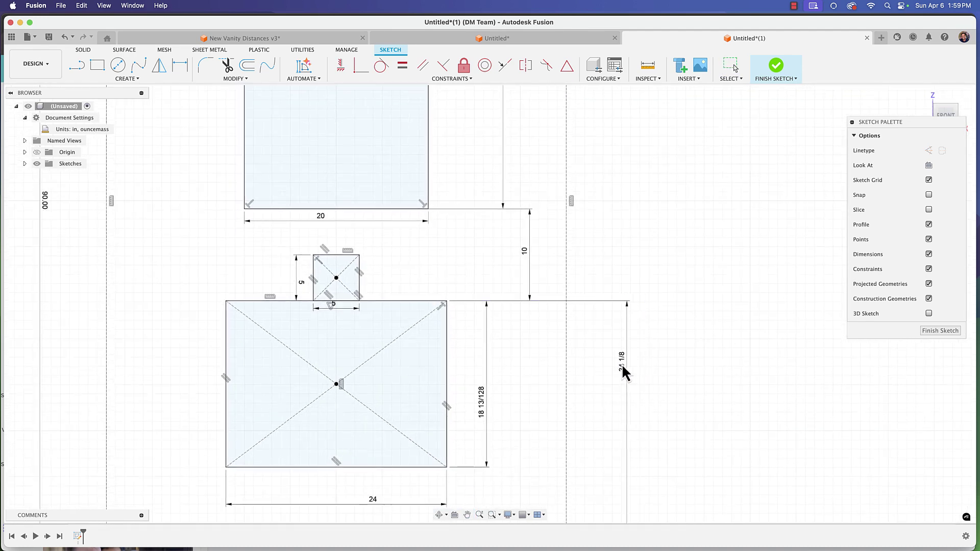
scroll(628, 378, down, 5)
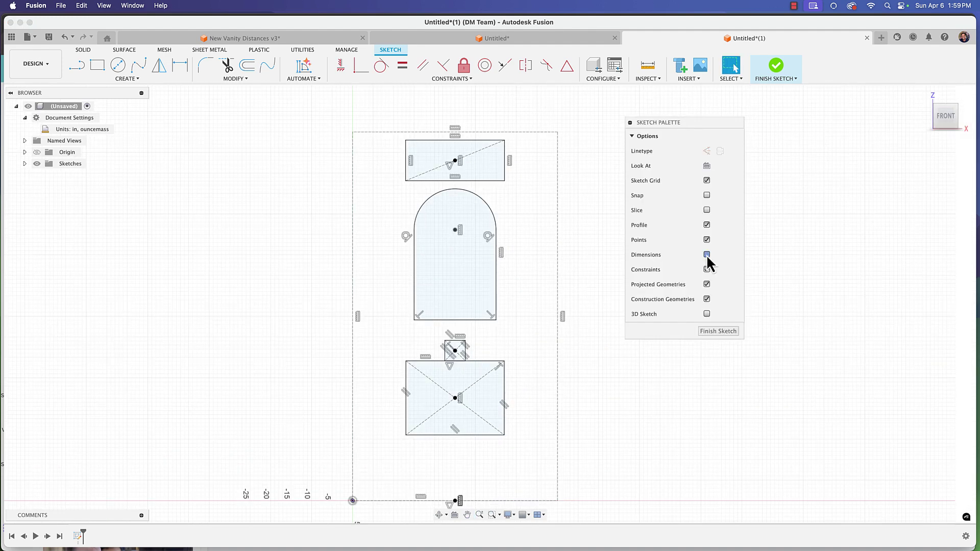
- Show dimensions again, delete the vanity's 18 13/128 height and 24 width, and move 34 1/8 closer
click(706, 254)
middle_drag(636, 480, 655, 451)
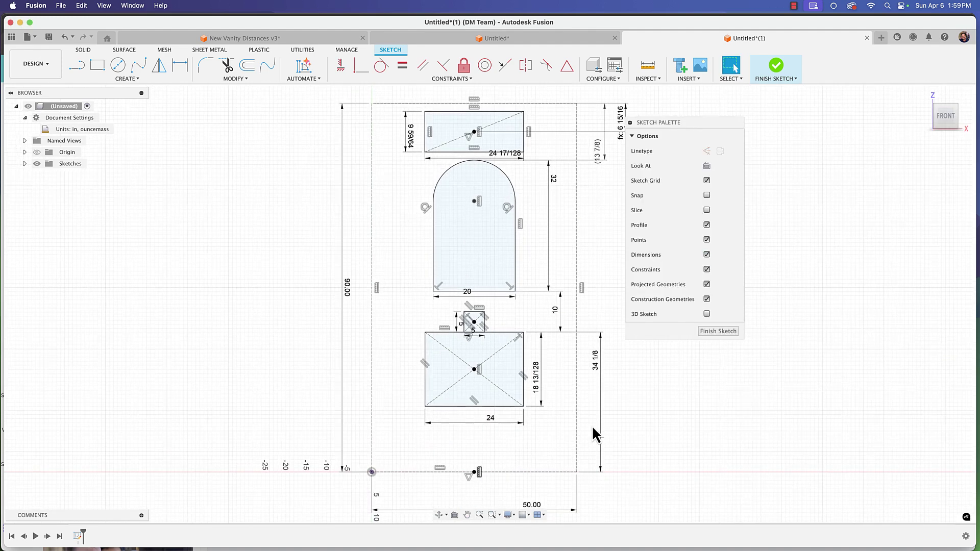
click(540, 388)
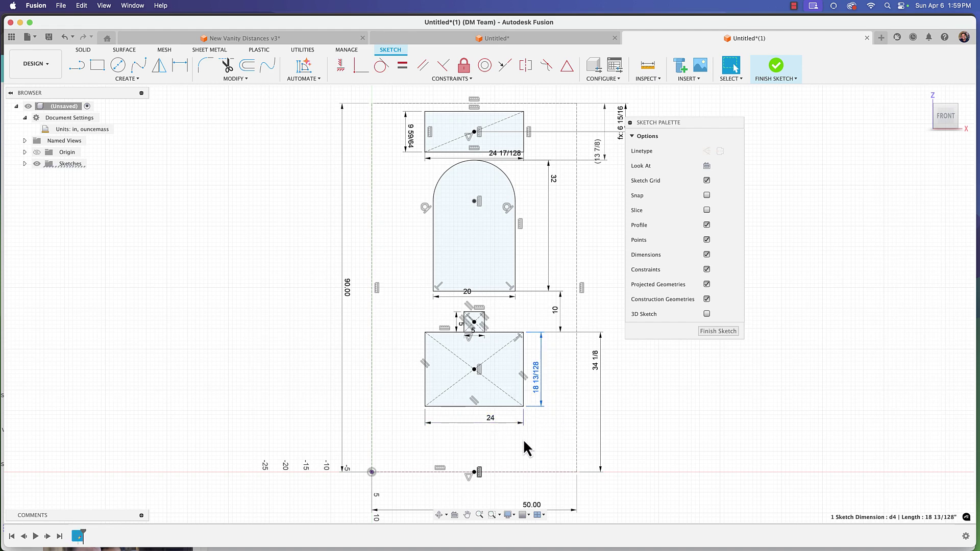
key(Delete)
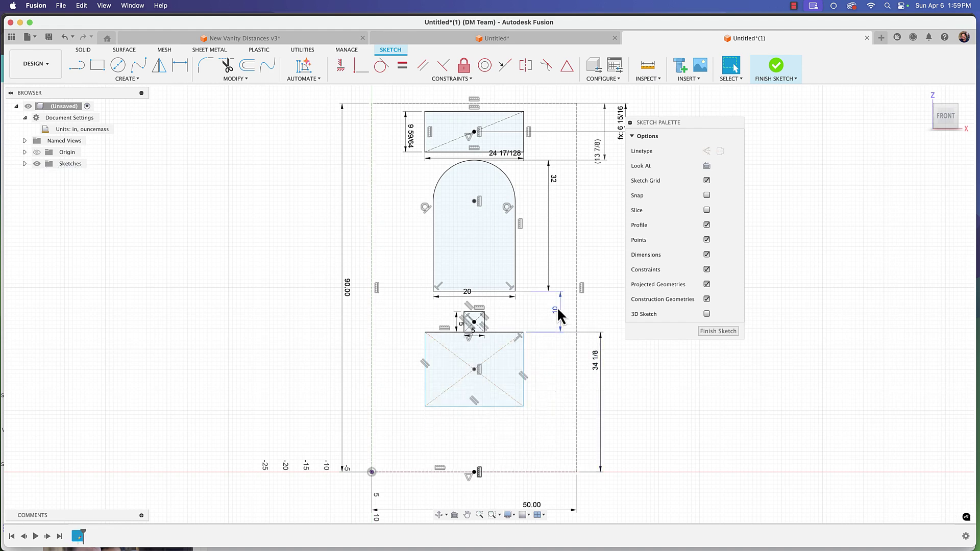
drag(595, 366, 539, 379)
scroll(495, 372, up, 2)
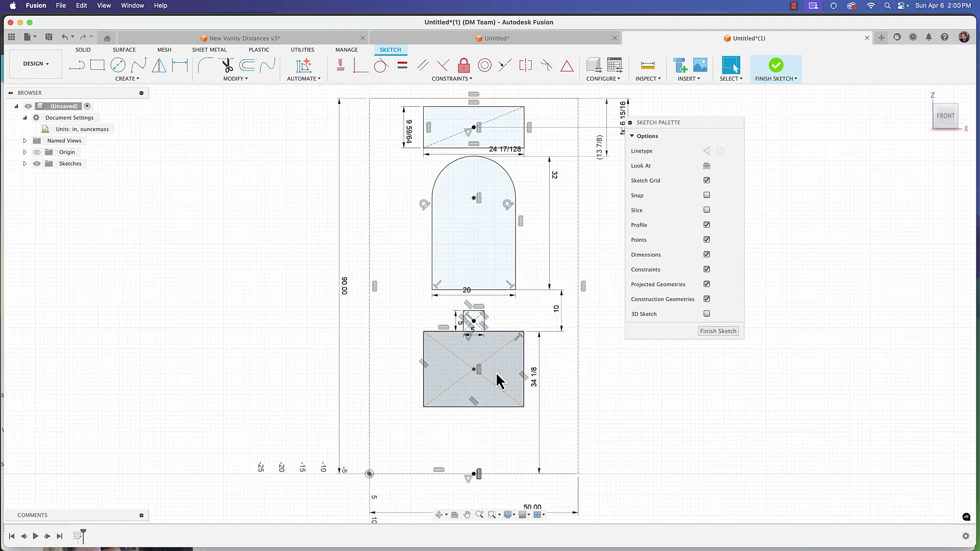
click(519, 325)
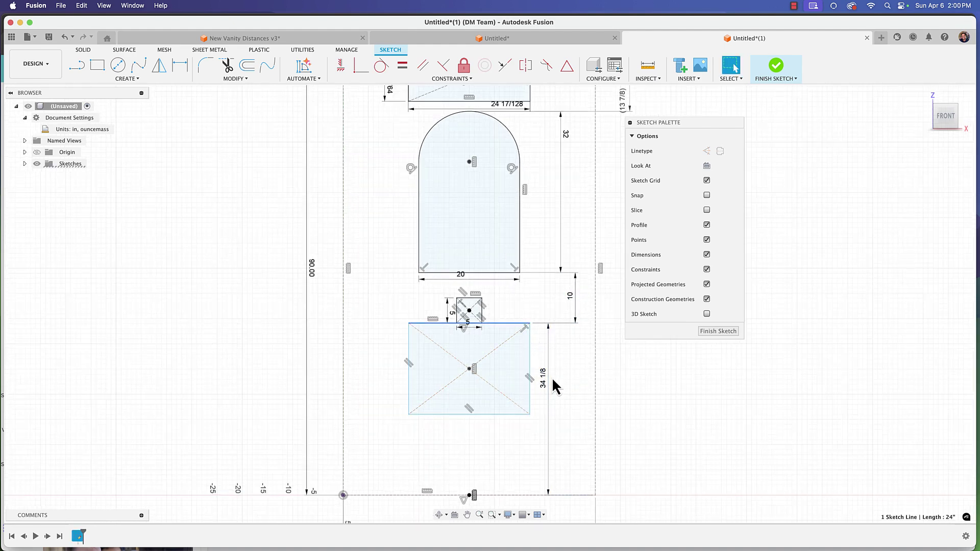
- Delete the 10-inch gap dimension above the vanity
scroll(559, 362, down, 1)
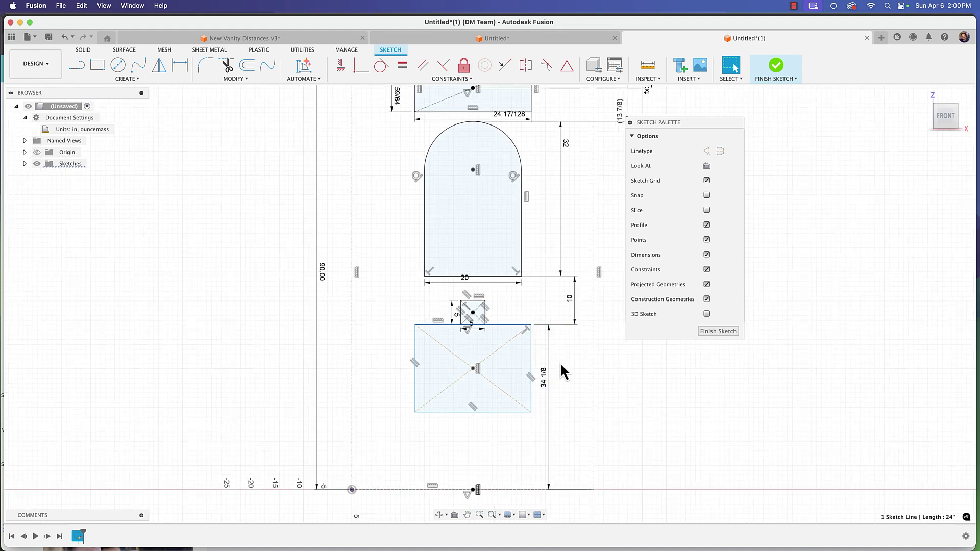
click(574, 313)
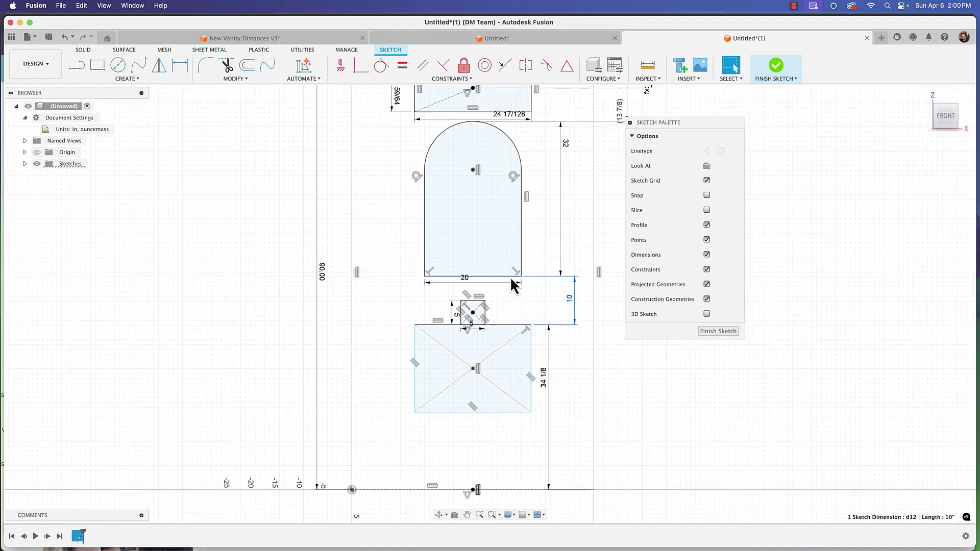
middle_drag(541, 335, 538, 371)
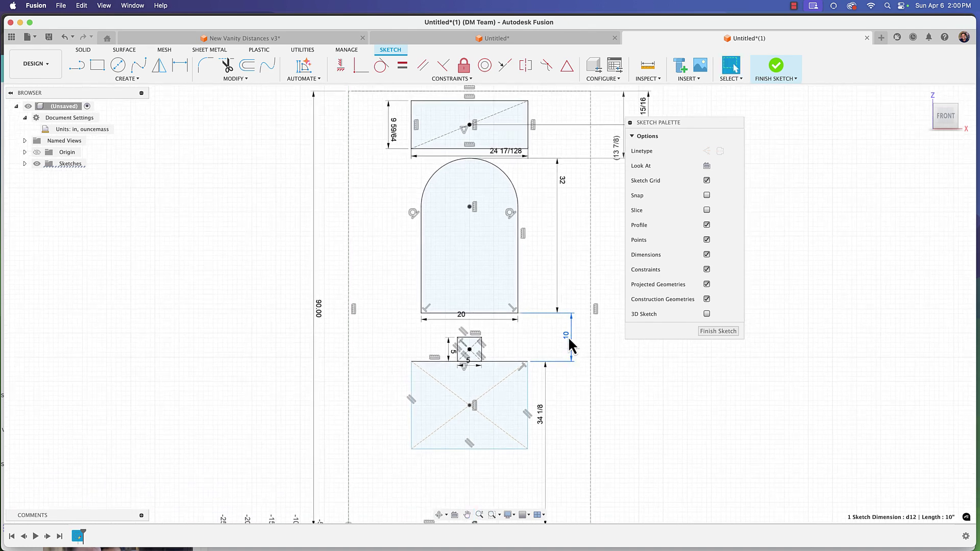
drag(571, 342, 568, 355)
key(Escape)
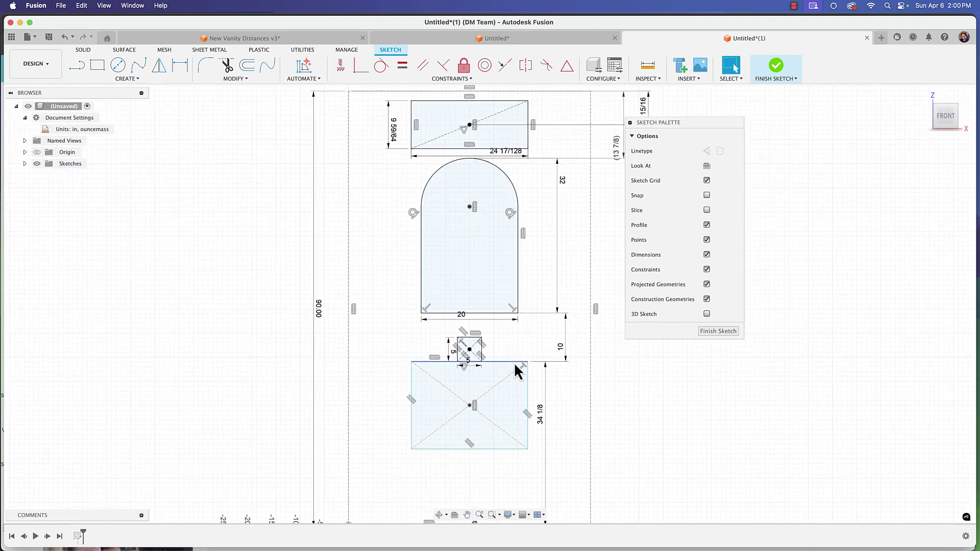
scroll(529, 345, down, 1)
click(558, 351)
key(Delete)
- Dimension the floor line to the arched cabinet's bottom at 44 1/8
scroll(557, 357, down, 2)
key(d)
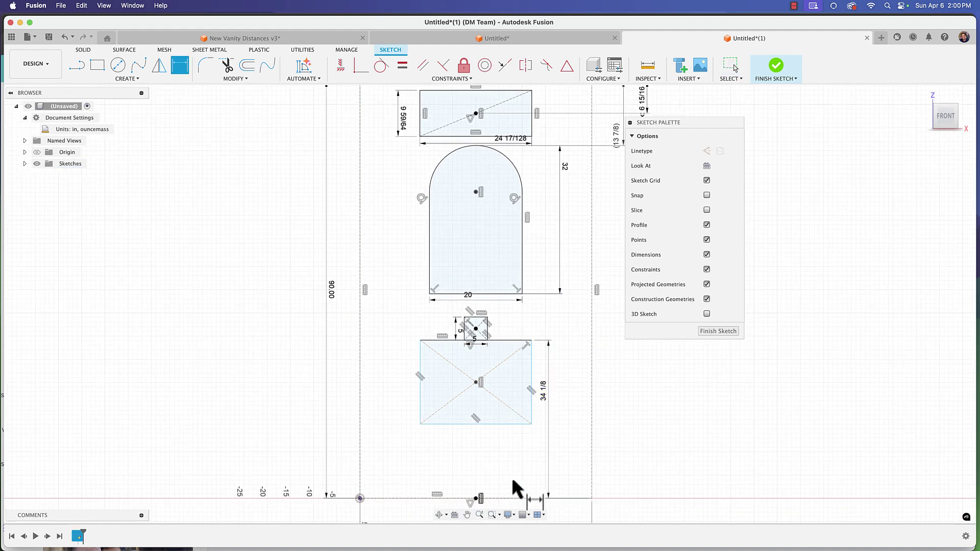
scroll(525, 467, down, 2)
click(525, 469)
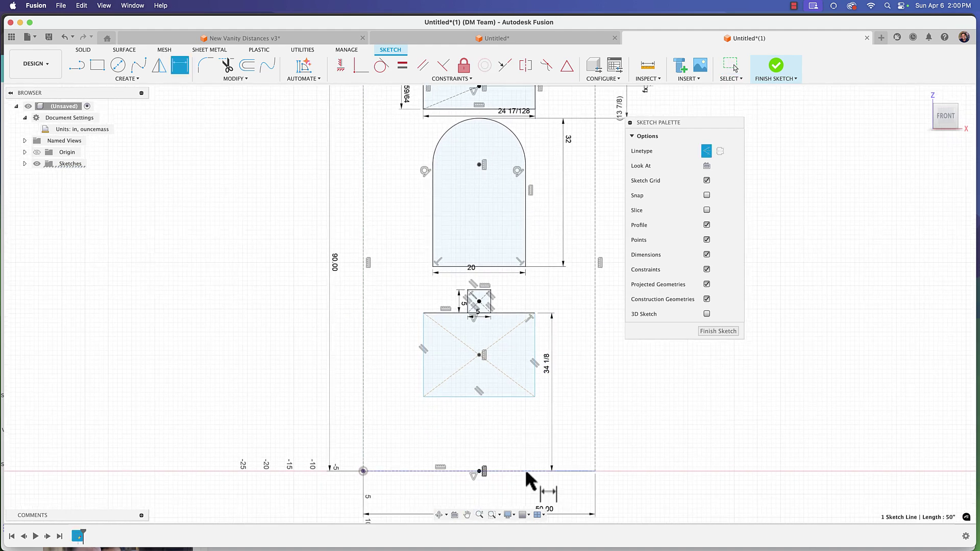
click(503, 264)
scroll(493, 284, right, 5)
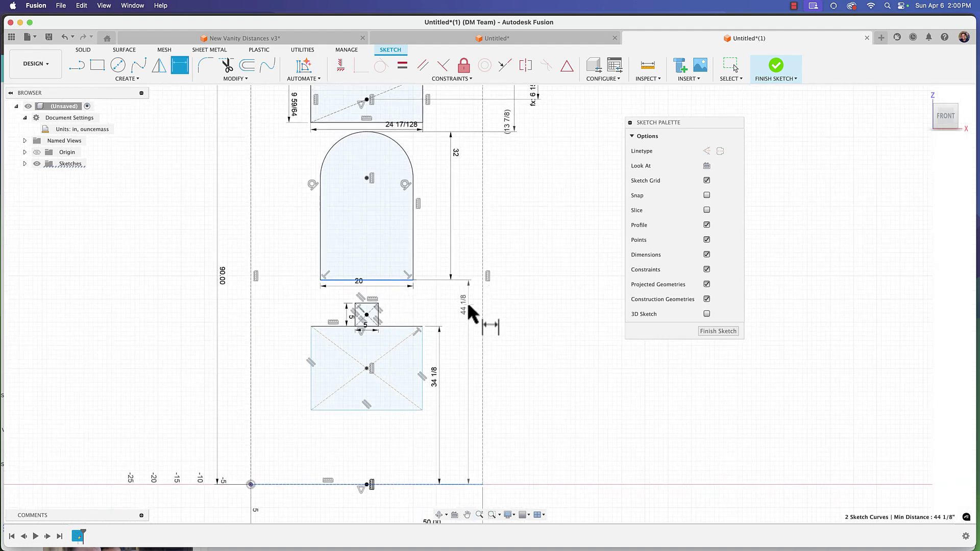
click(472, 307)
key(Return)
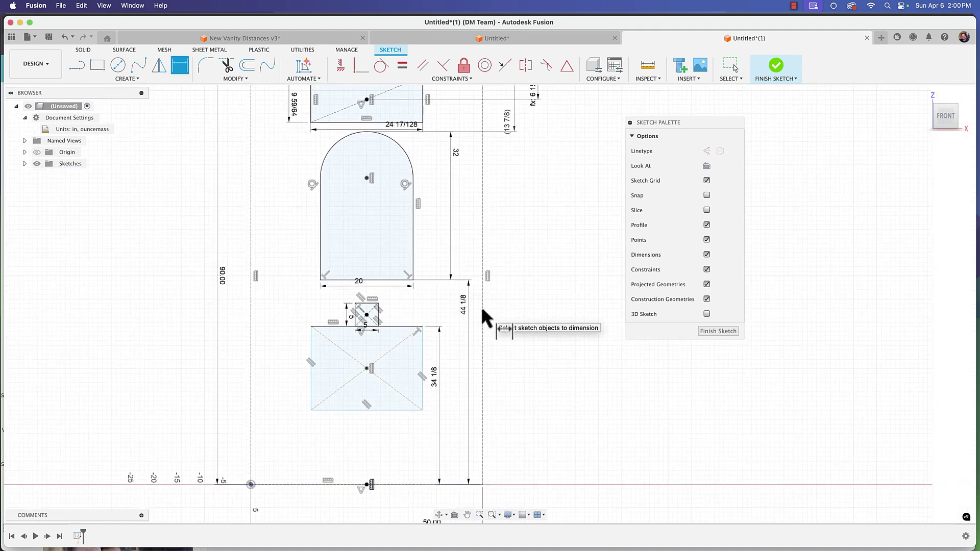
scroll(538, 276, down, 2)
key(Escape)
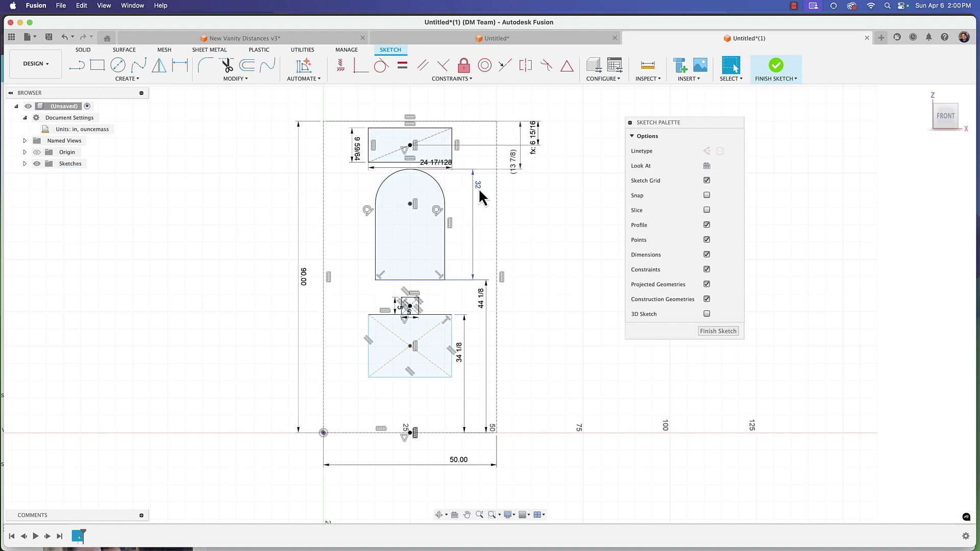
- Delete the arch's 32 height and the light rectangle's width, height and formula dimensions
click(479, 188)
key(Delete)
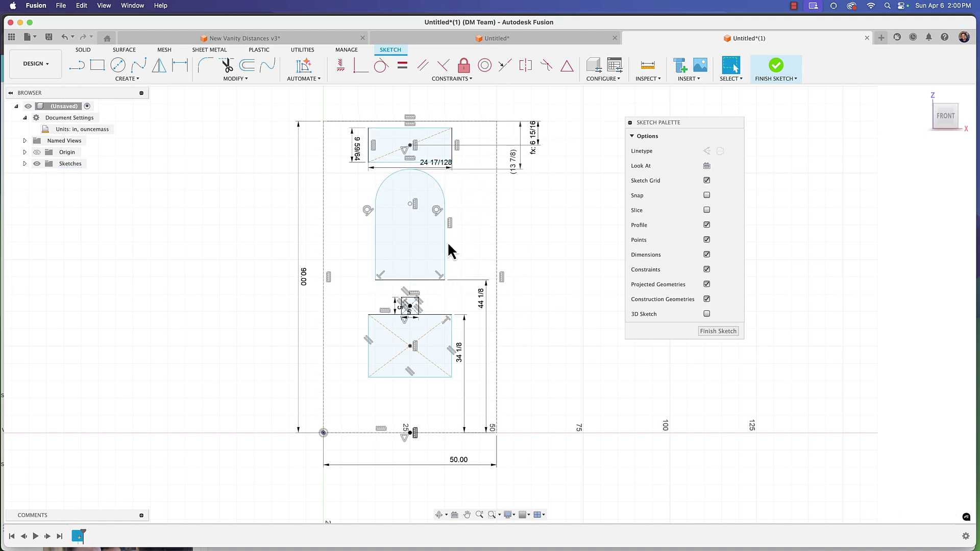
scroll(450, 260, up, 2)
scroll(454, 262, down, 3)
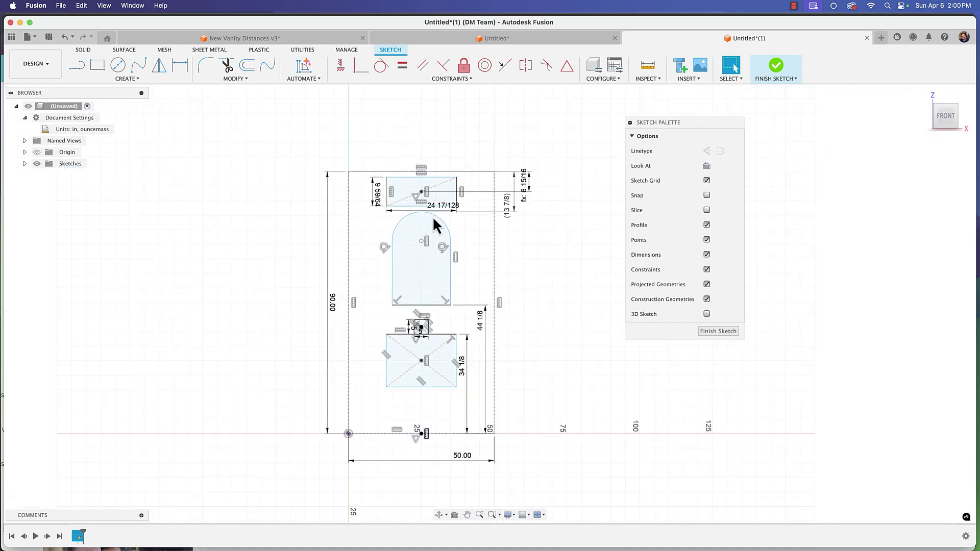
scroll(424, 204, up, 2)
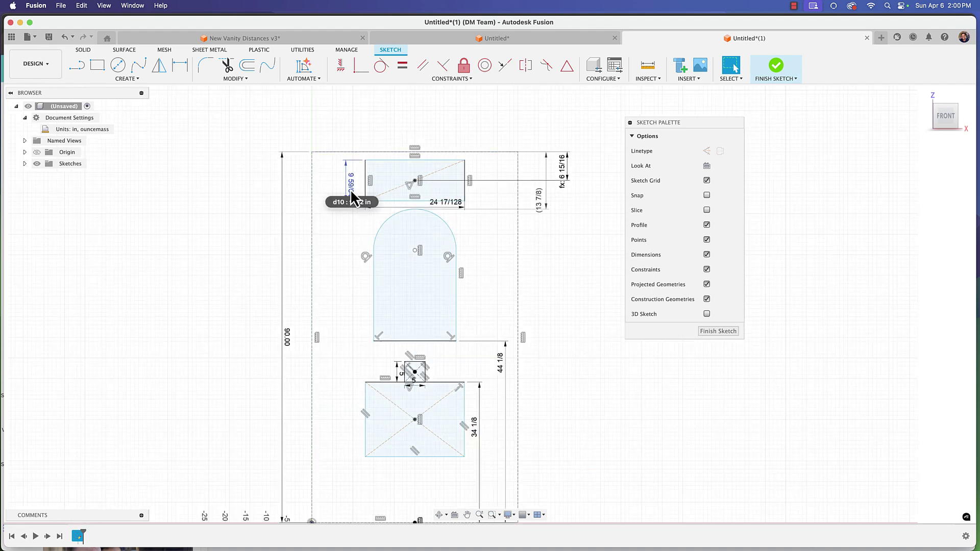
scroll(361, 251, down, 1)
scroll(443, 318, down, 1)
middle_drag(442, 306, 444, 283)
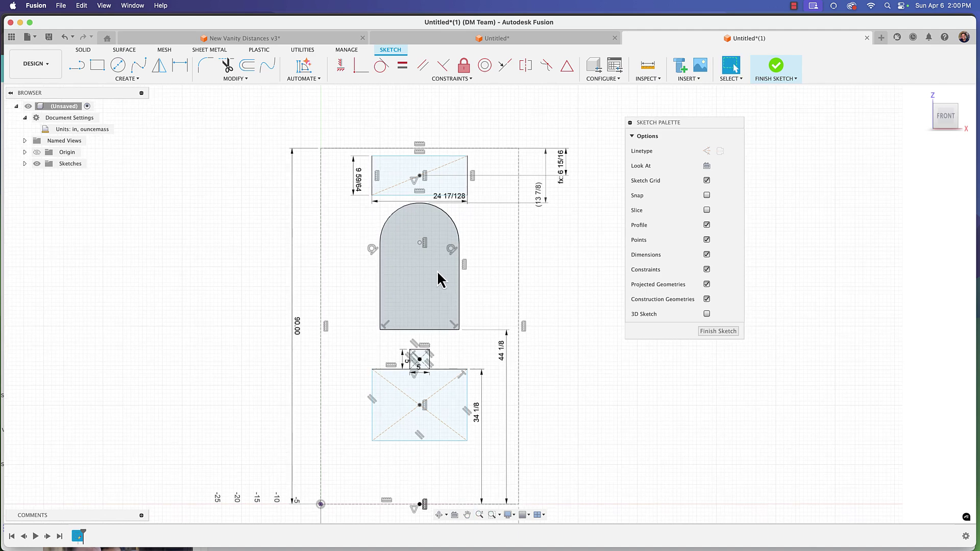
drag(451, 199, 463, 206)
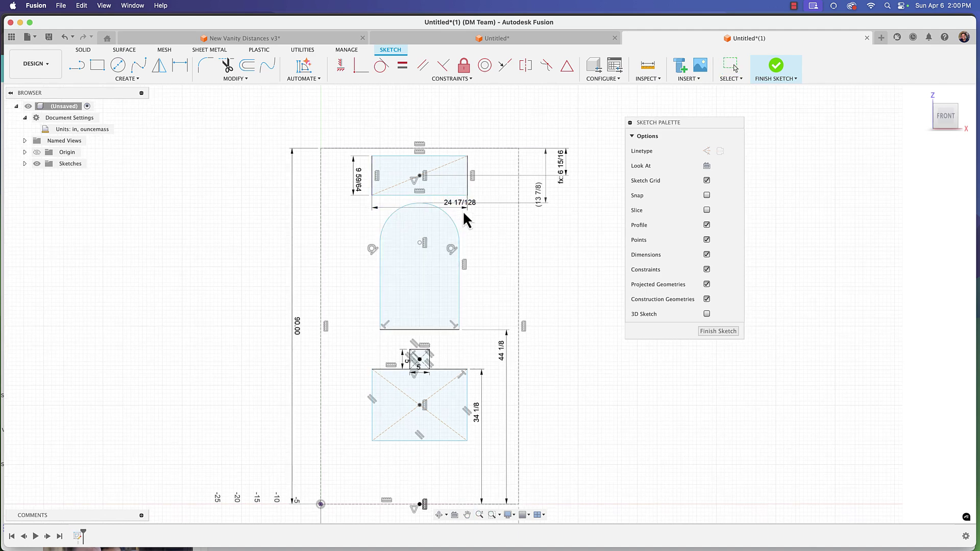
key(Delete)
scroll(443, 101, up, 2)
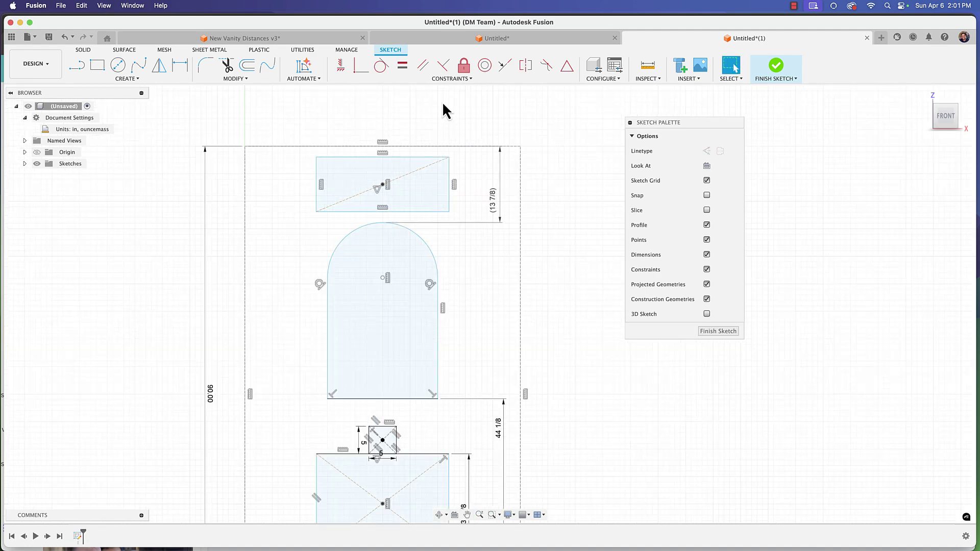
- Dimension the wall's top edge to the light's centre at 6 15/16
key(d)
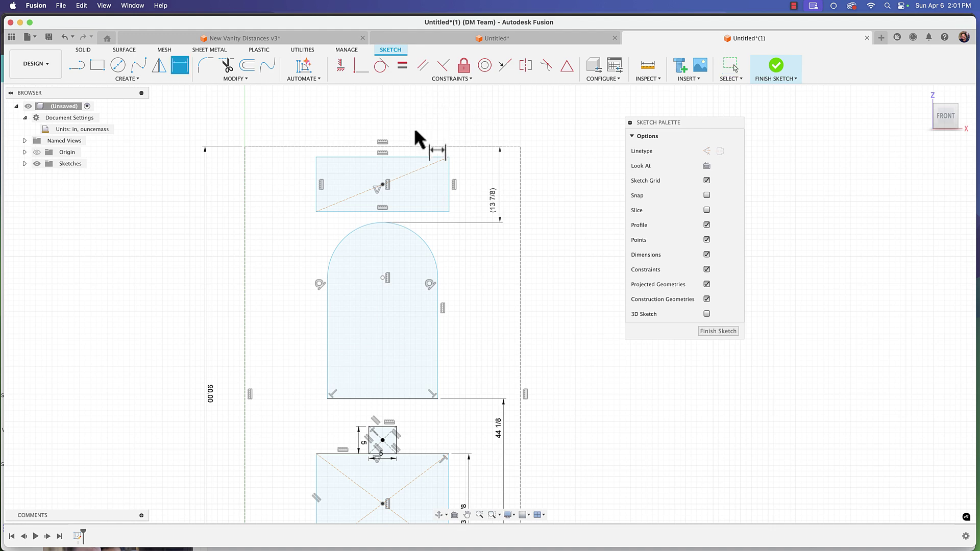
click(395, 146)
click(175, 189)
key(Return)
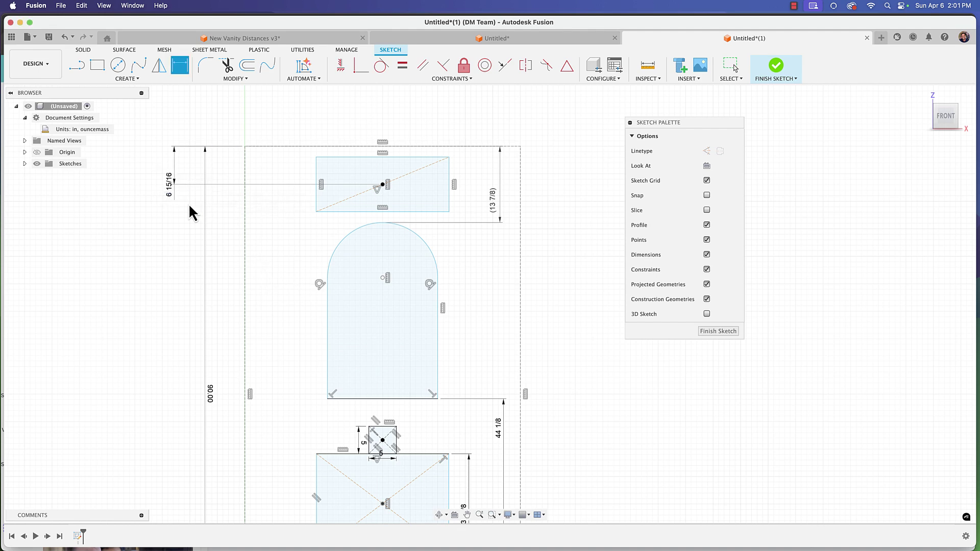
scroll(316, 205, down, 2)
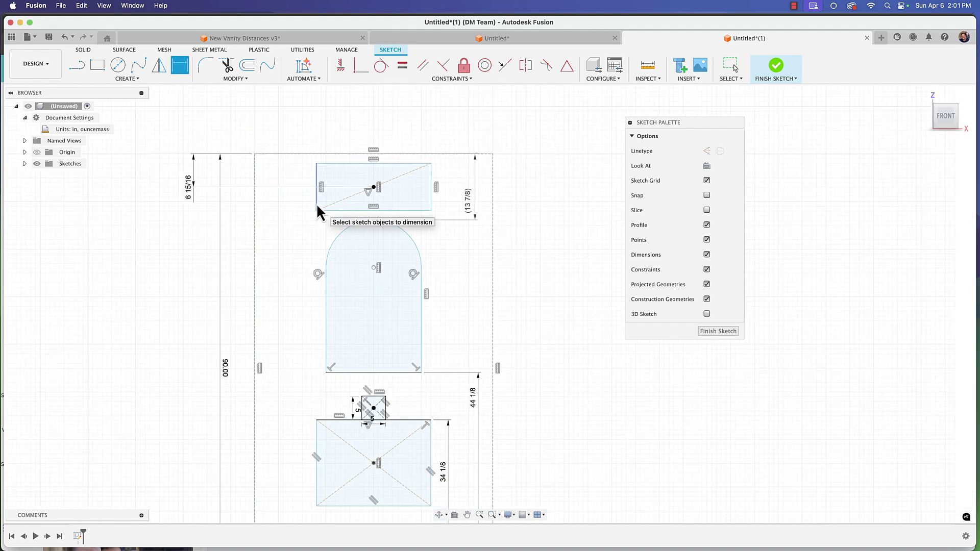
scroll(576, 278, down, 5)
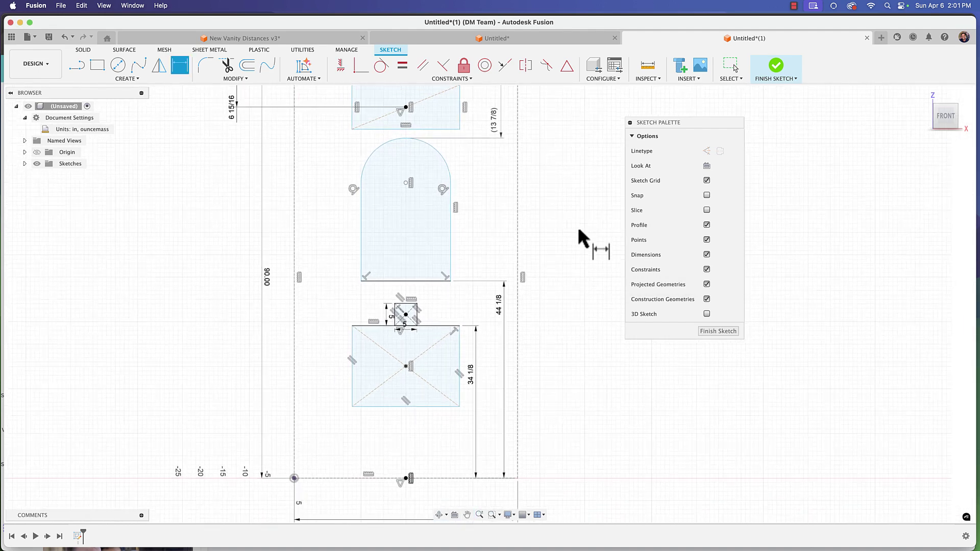
- Take a screenshot of an area framed over the dimensioned sketch
scroll(570, 283, up, 1)
scroll(573, 290, down, 3)
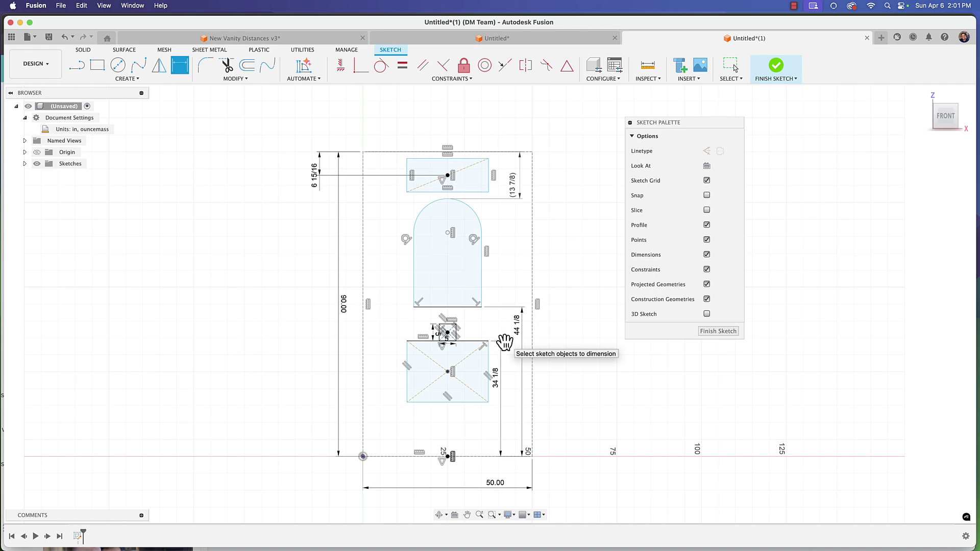
key(super+shift+5)
drag(503, 344, 360, 312)
key(Return)
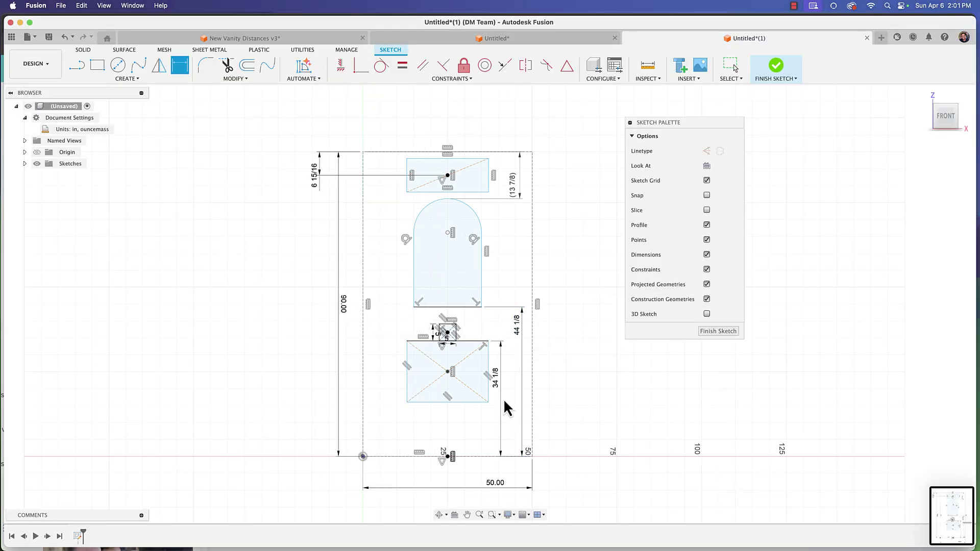
- Exit the Dimension tool with Escape
scroll(496, 403, up, 3)
scroll(500, 382, up, 3)
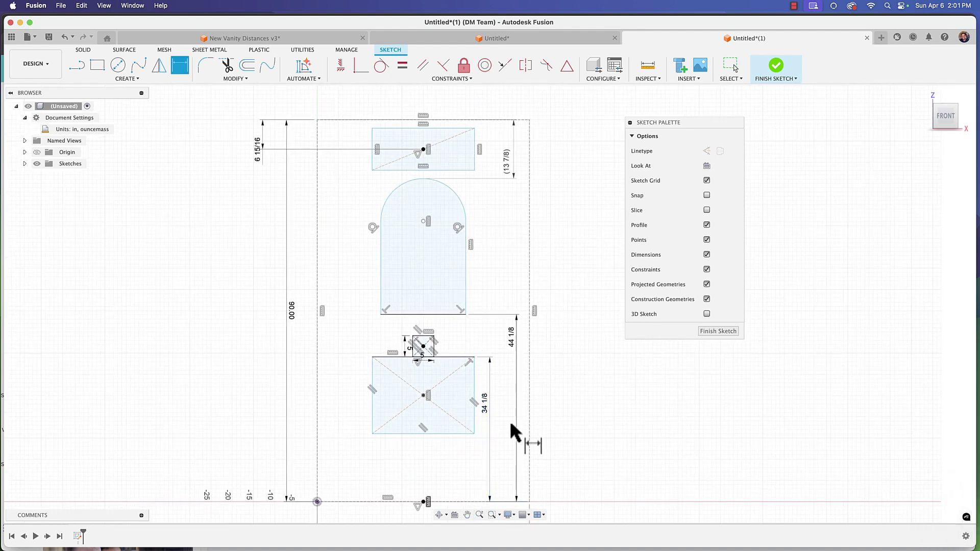
key(Escape)
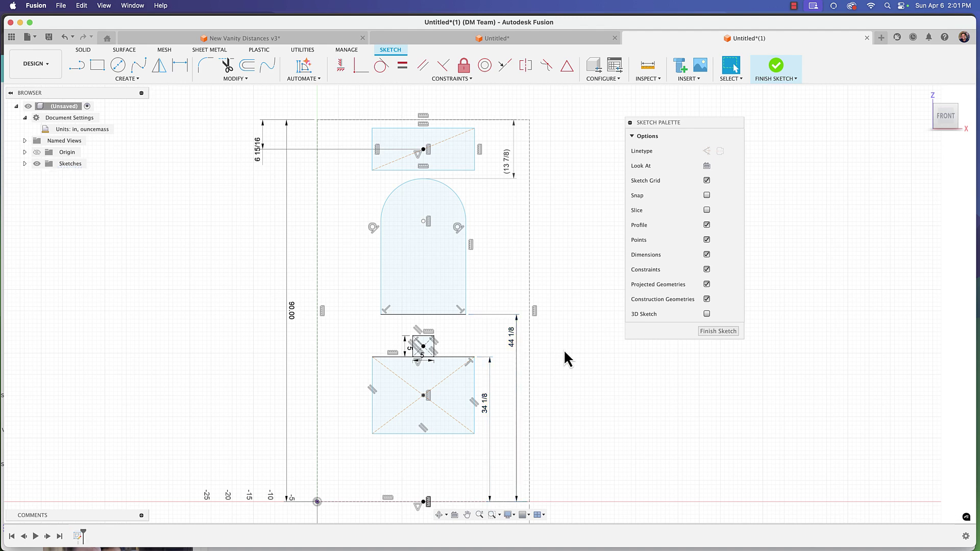
scroll(556, 337, down, 2)
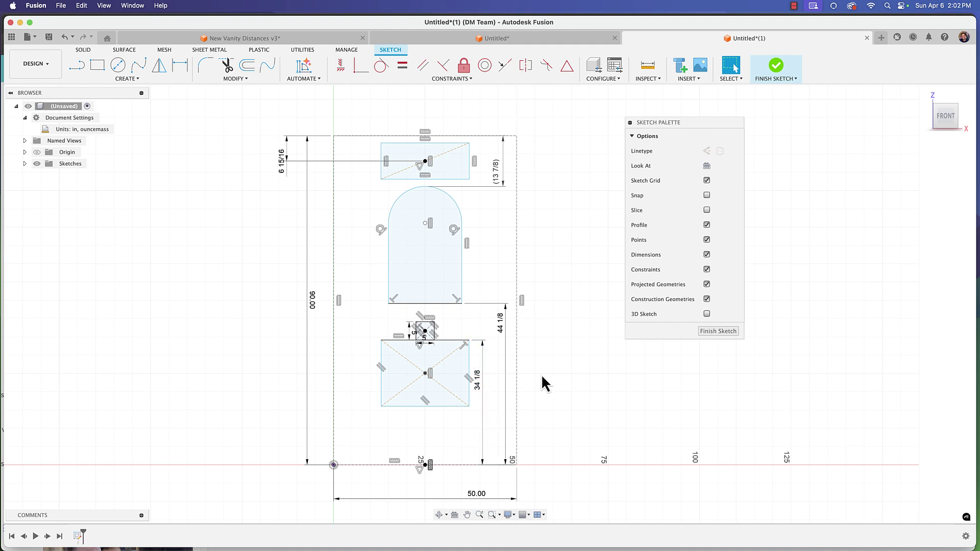
- Finish the sketch, browse the workspace list, then reopen the wall sketch for editing
click(776, 67)
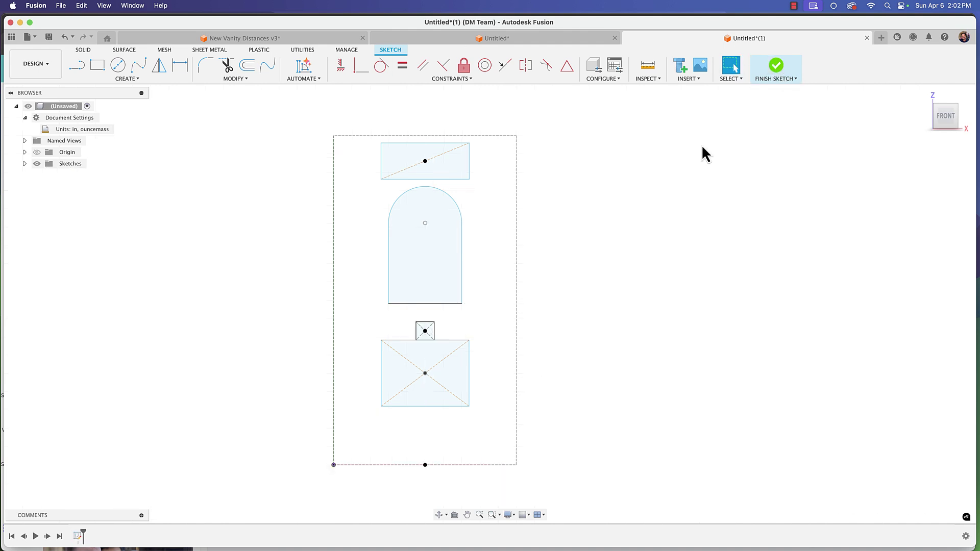
click(40, 67)
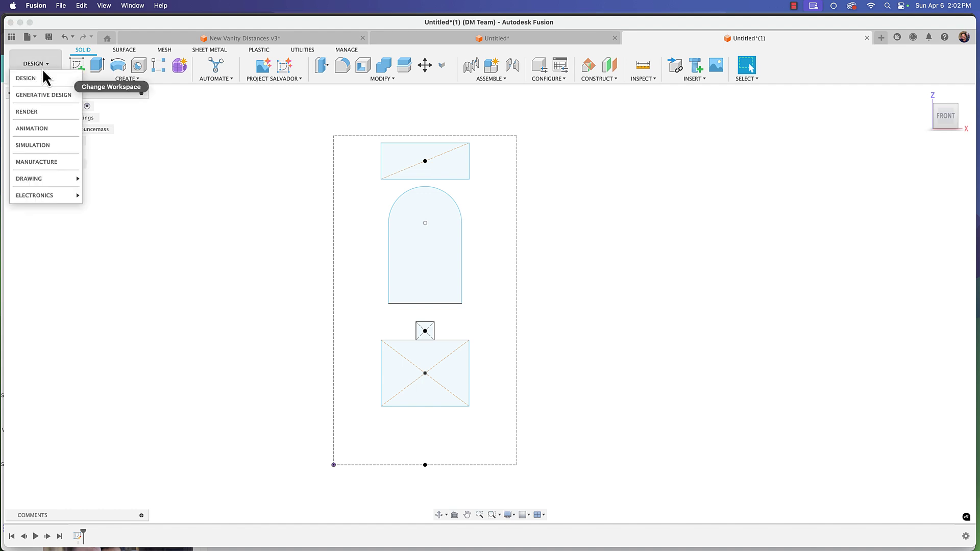
mouse_move(47, 180)
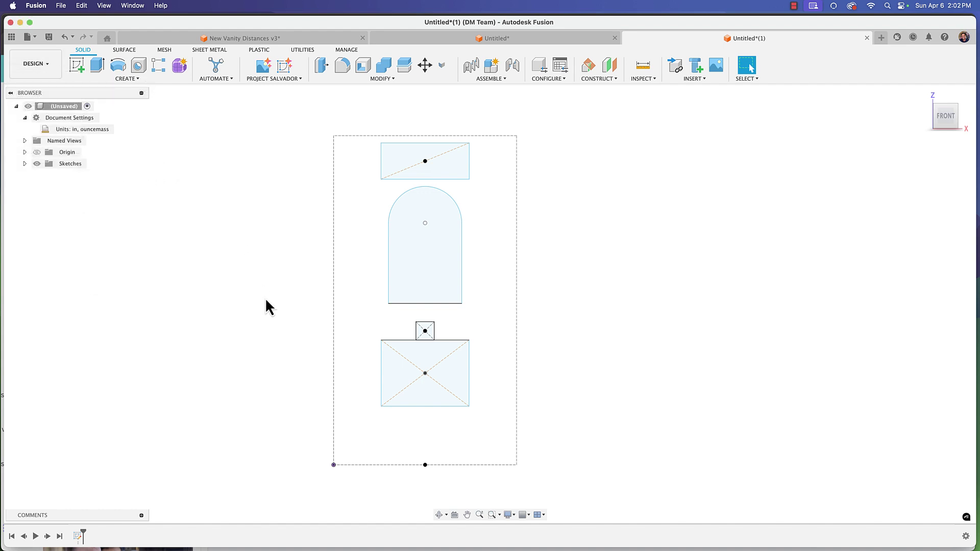
scroll(336, 291, up, 3)
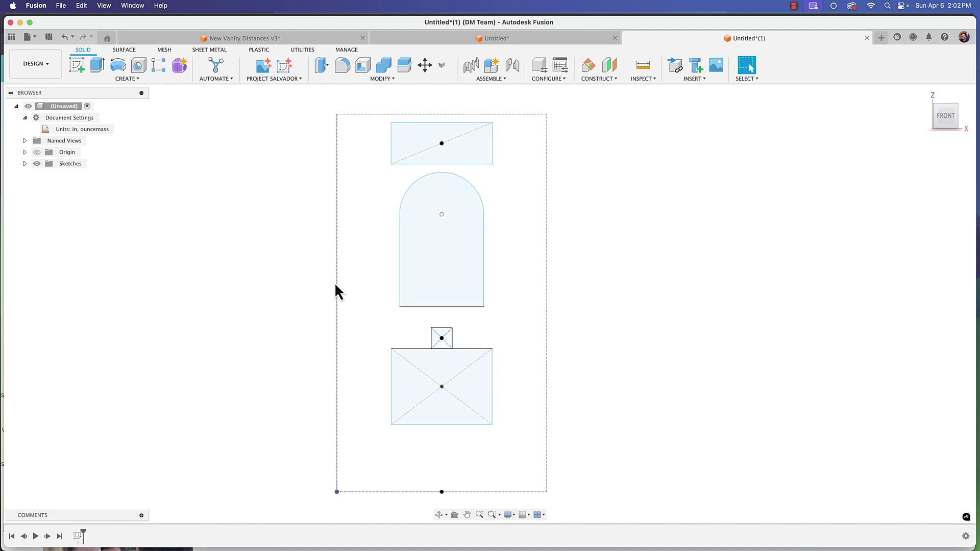
double_click(80, 543)
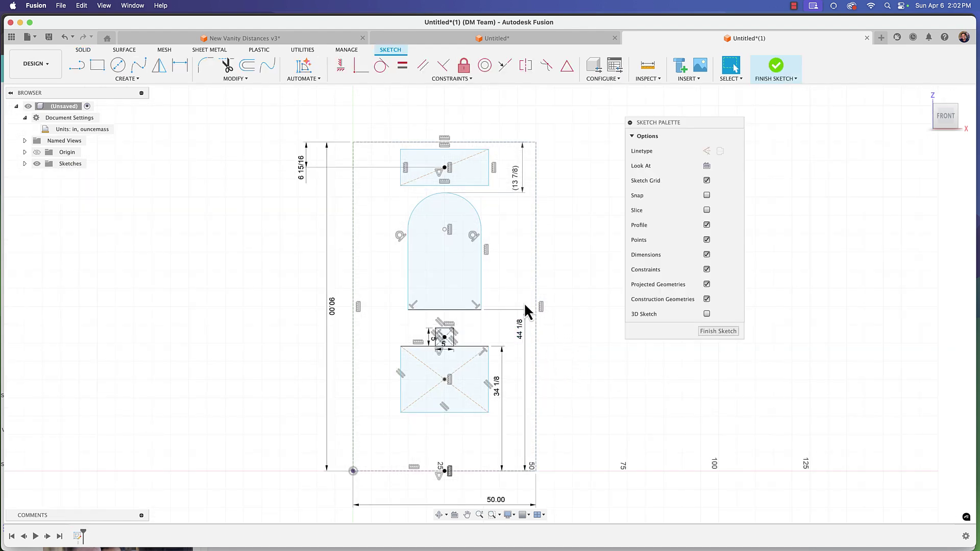
scroll(480, 304, up, 1)
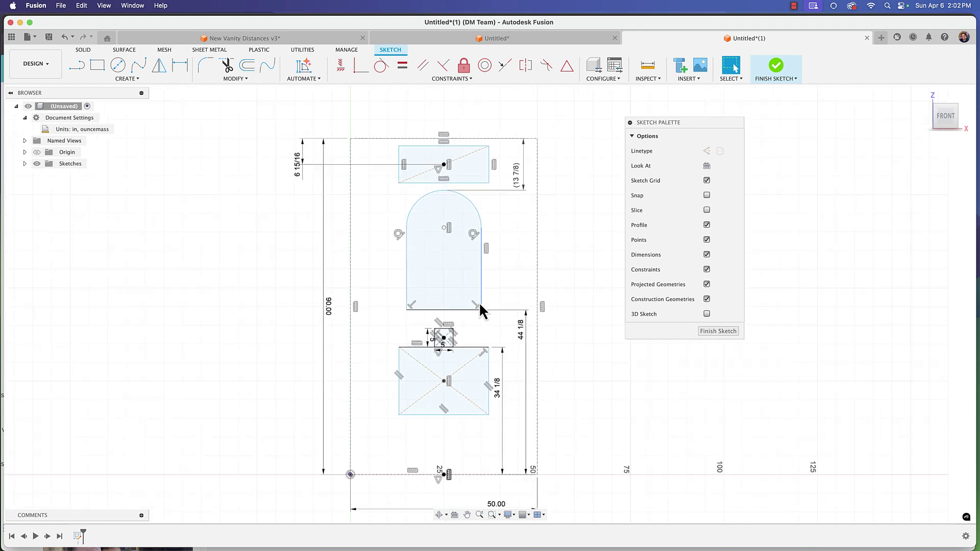
scroll(476, 316, up, 1)
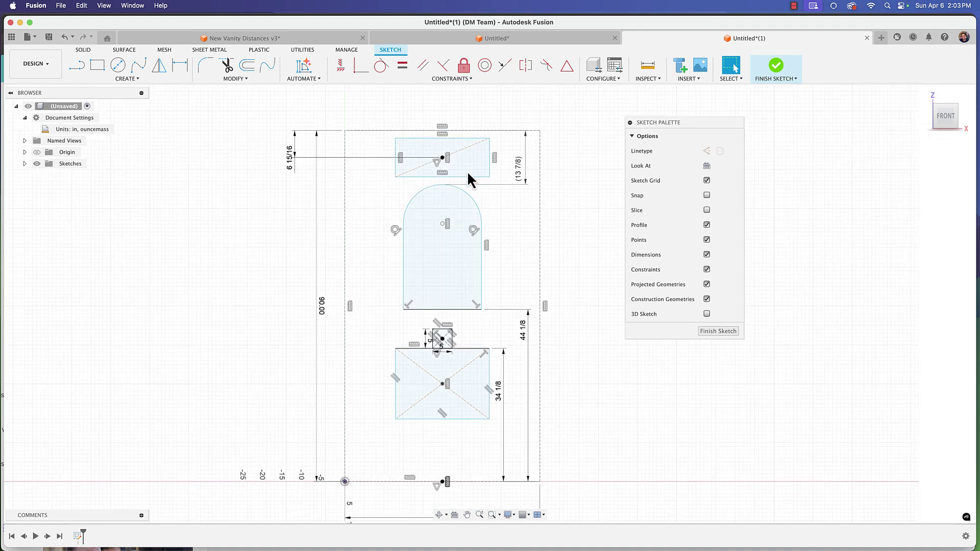
click(470, 310)
click(452, 339)
scroll(451, 337, up, 3)
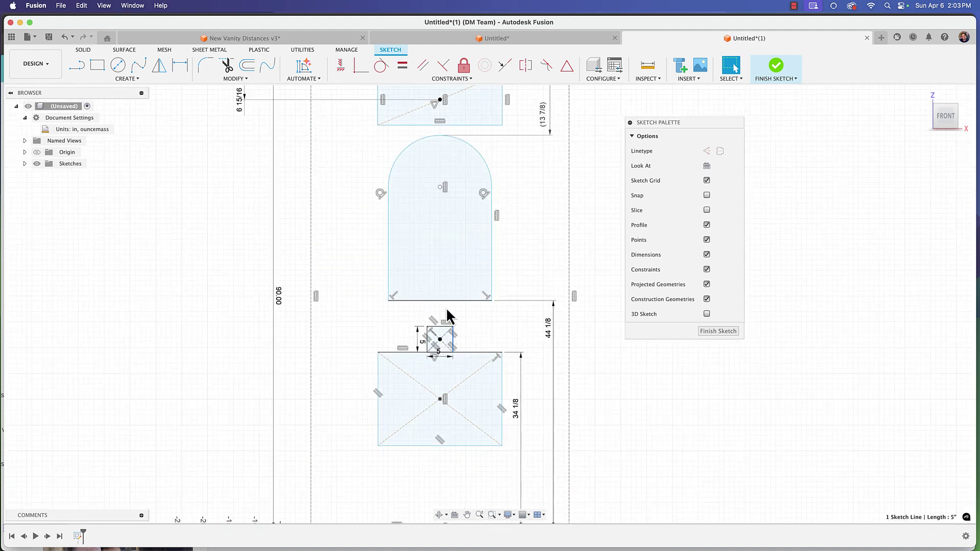
click(492, 289)
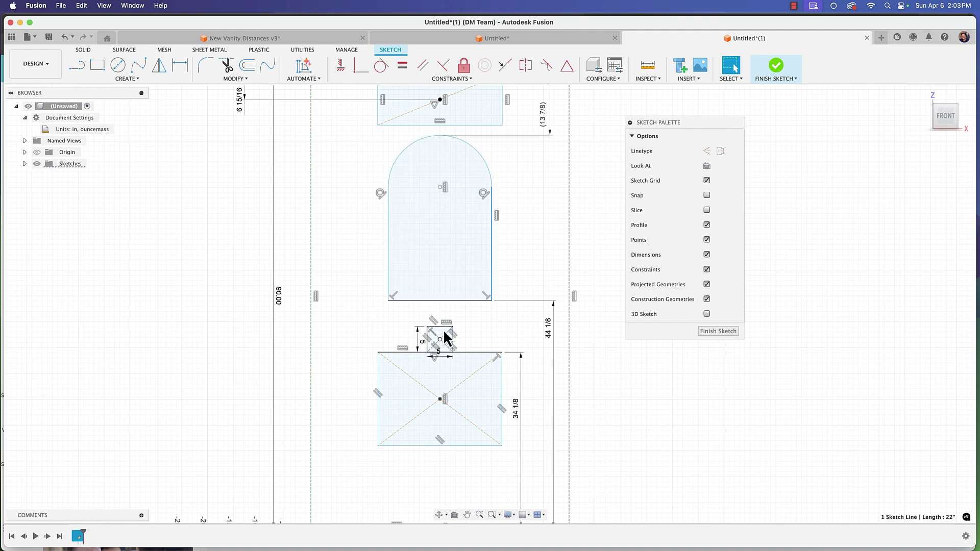
scroll(449, 266, down, 2)
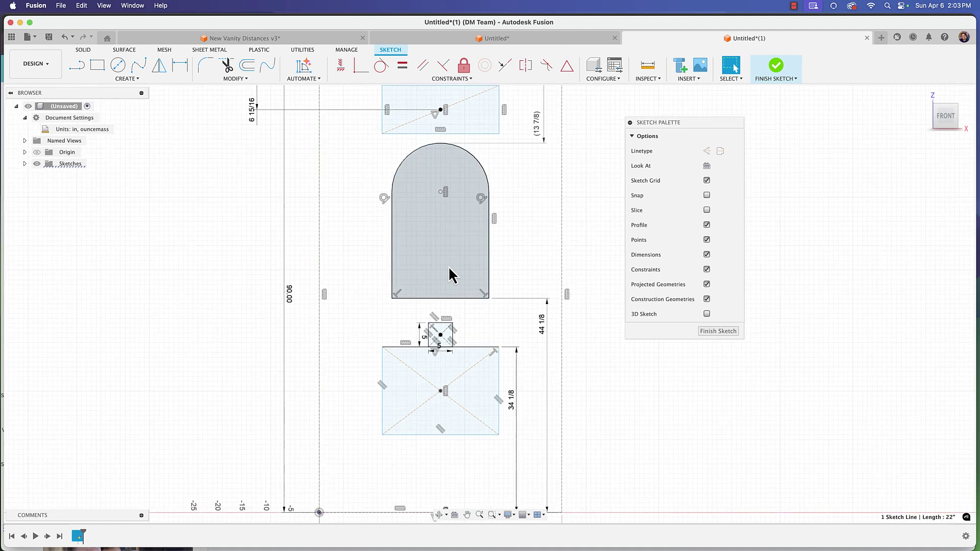
scroll(448, 265, down, 3)
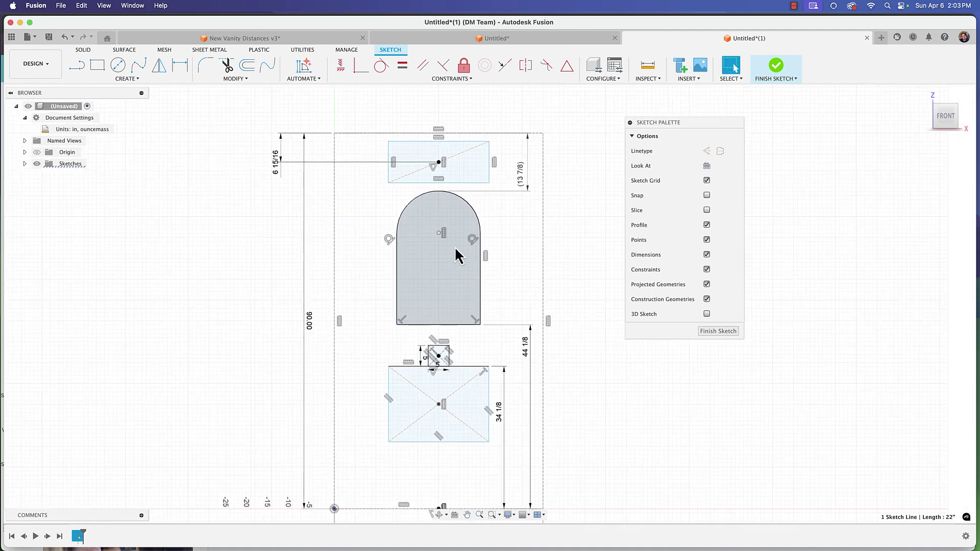
scroll(443, 266, down, 3)
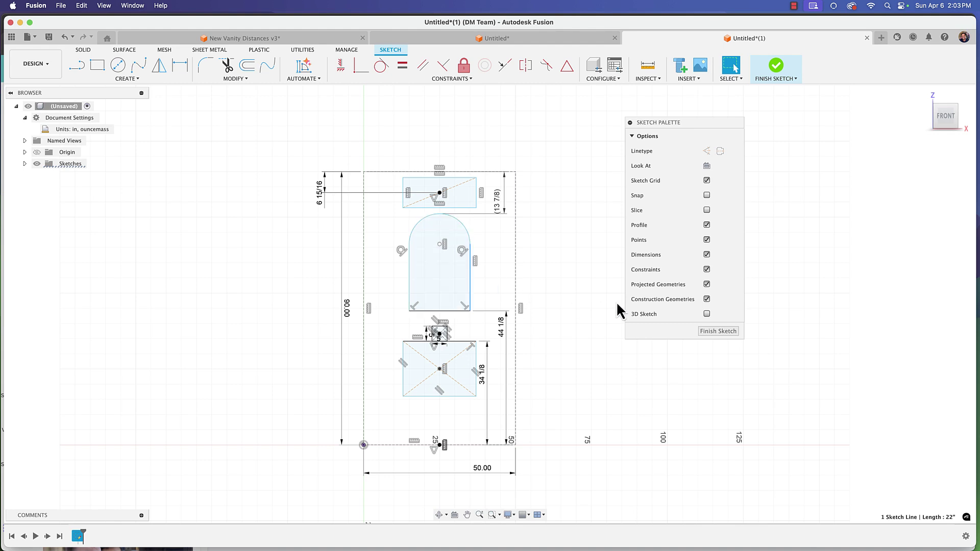
key(Escape)
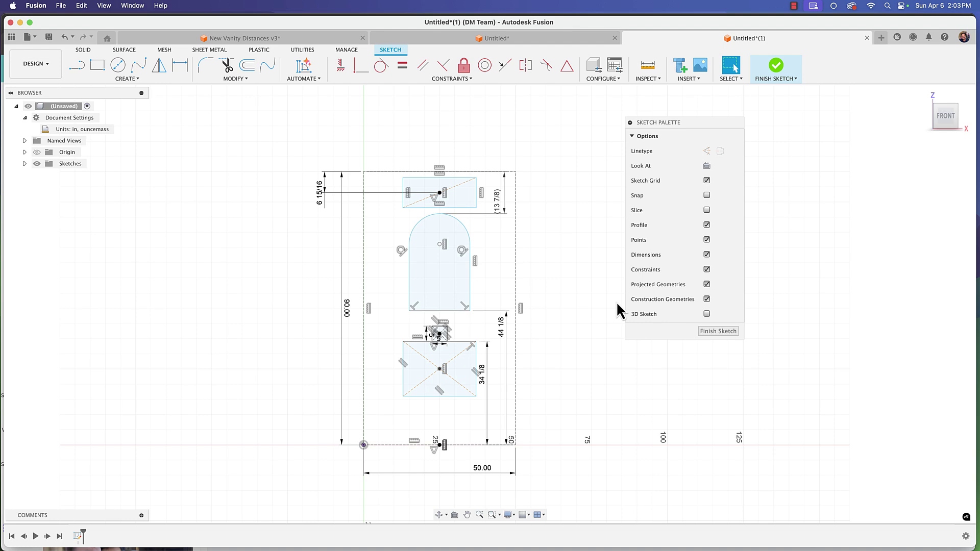
scroll(548, 236, up, 2)
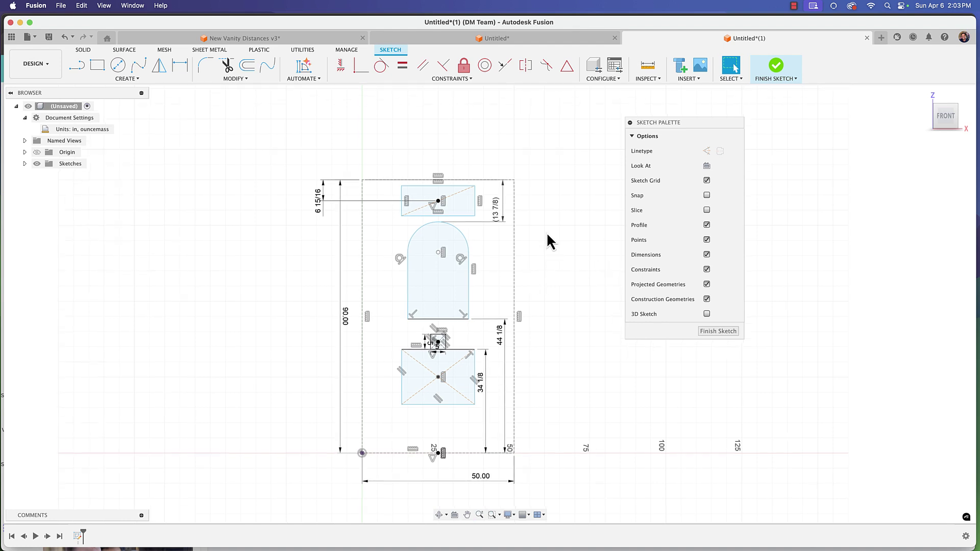